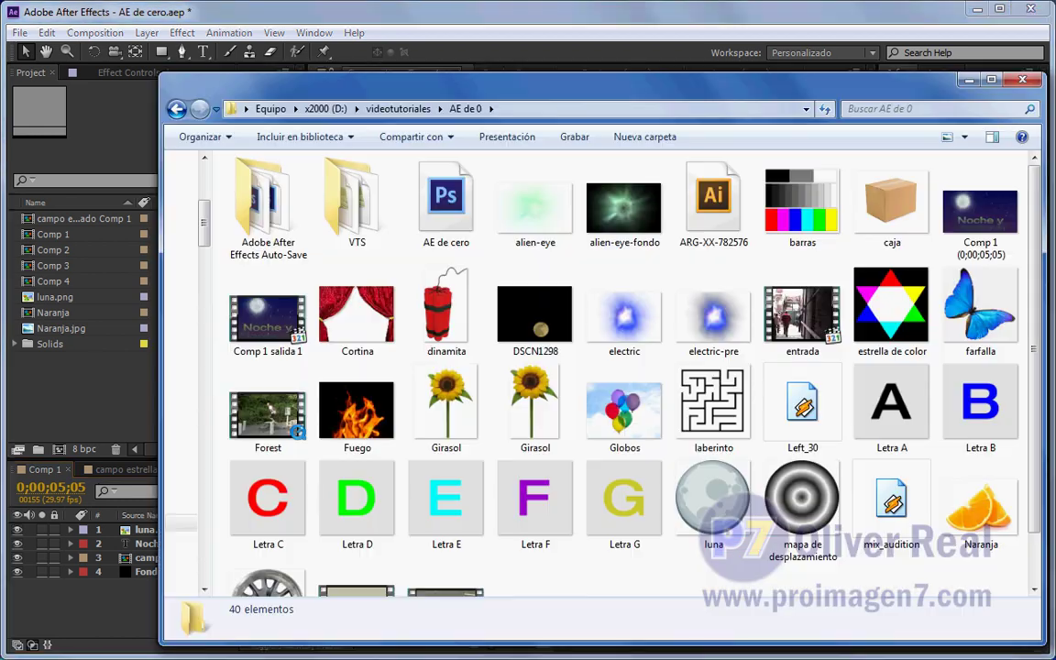
- Import laberinto.jpg from Explorer into the After Effects Project panel
click(710, 396)
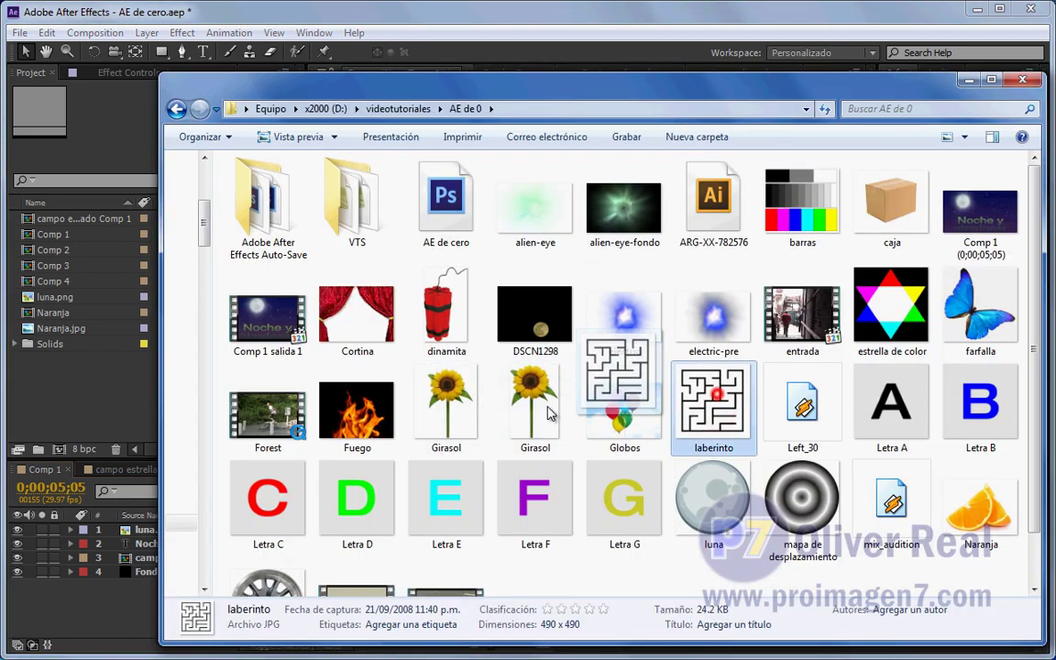
drag(710, 396, 69, 396)
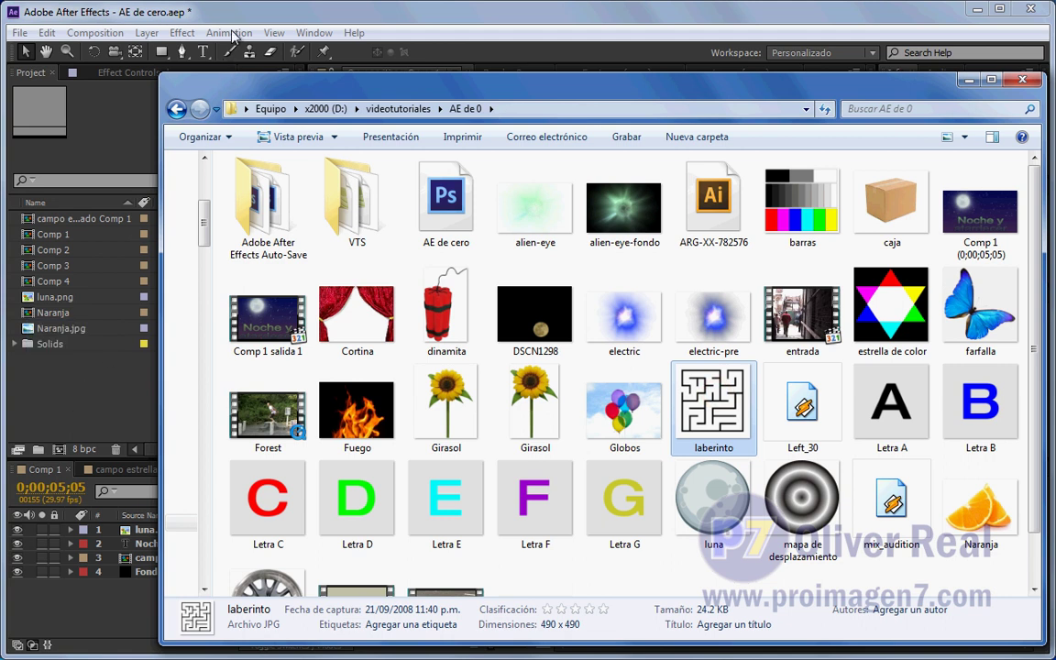
click(214, 13)
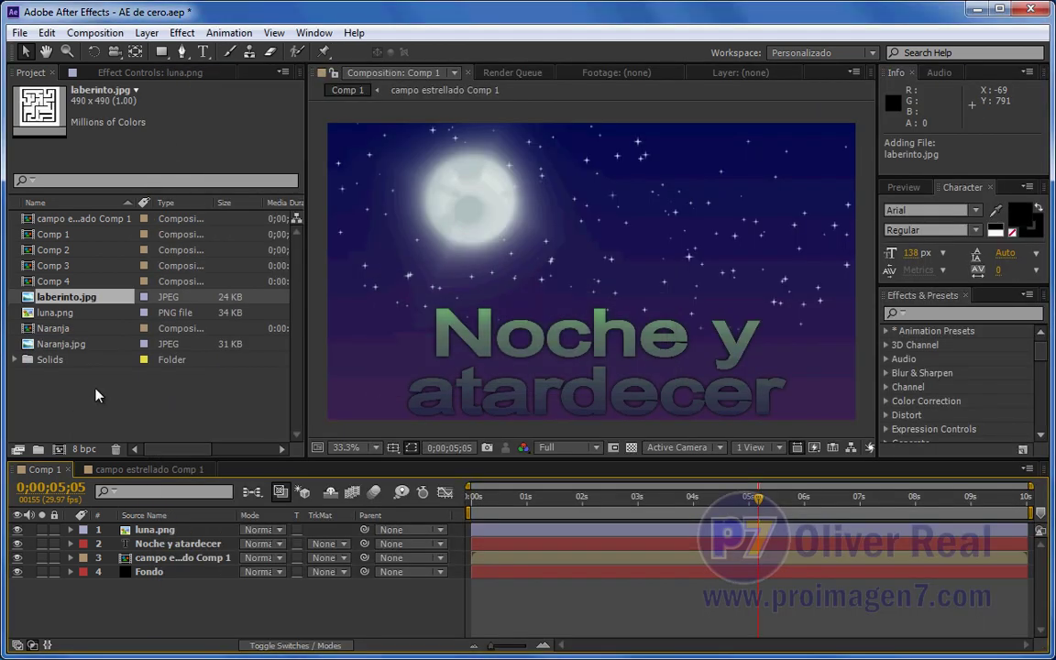
- Make a 490 x 490 laberinto composition from laberinto.jpg and fit the viewer up to 100%
drag(30, 301, 59, 449)
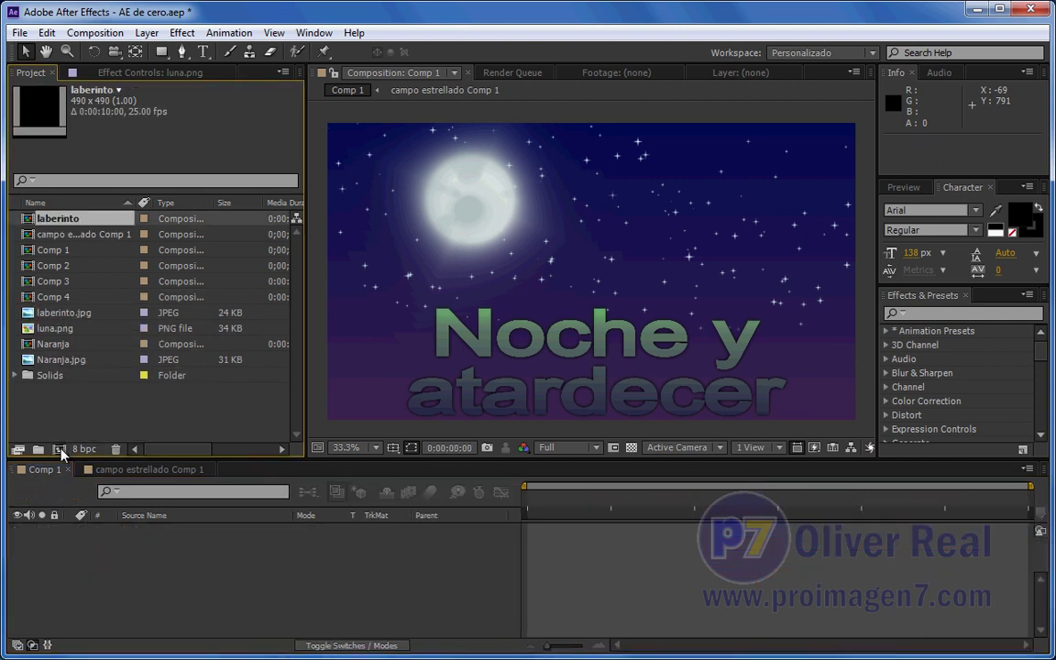
click(376, 447)
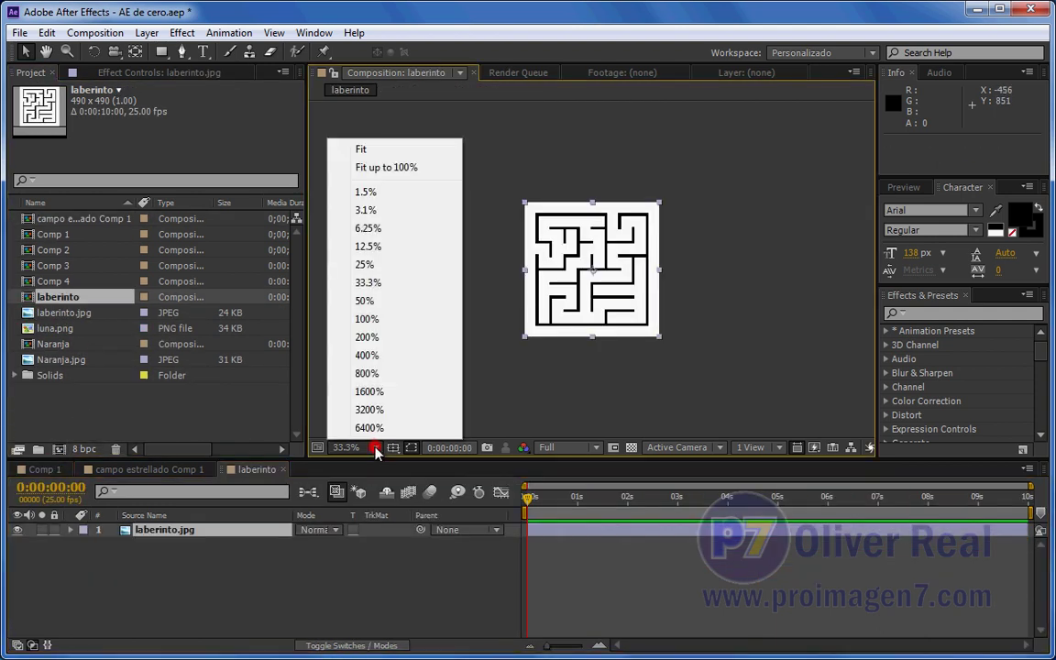
click(390, 166)
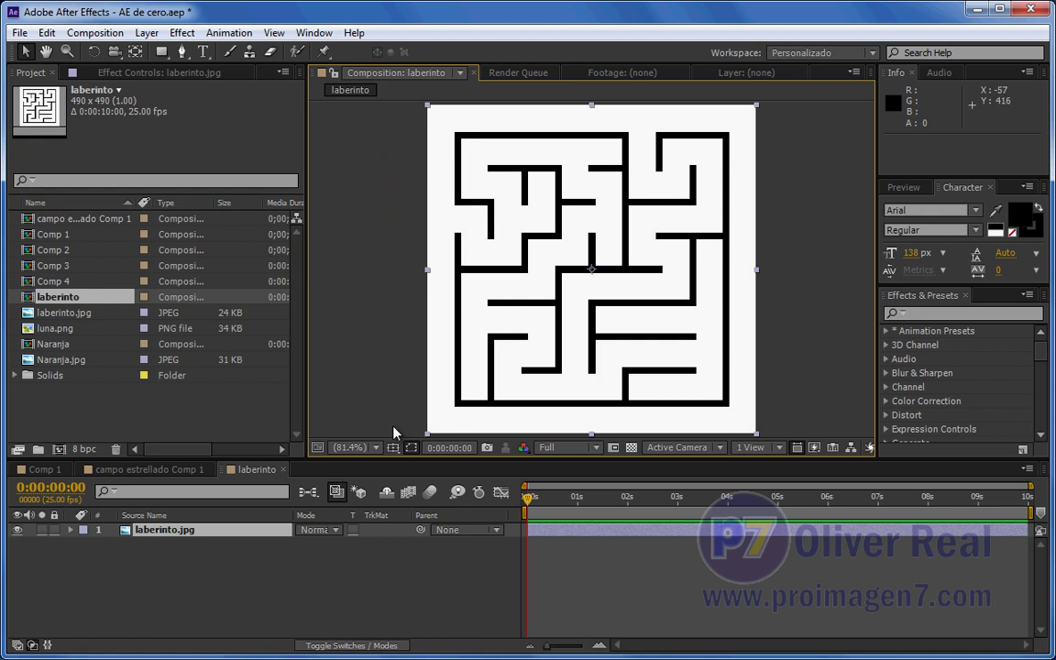
click(413, 593)
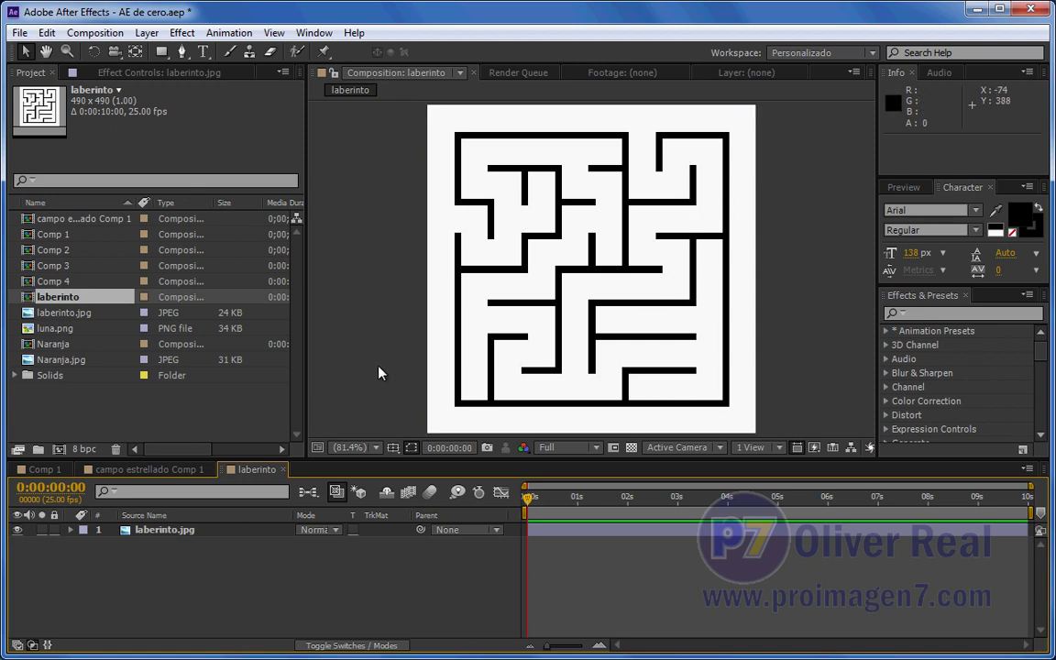
click(182, 52)
click(391, 233)
key(ctrl+z)
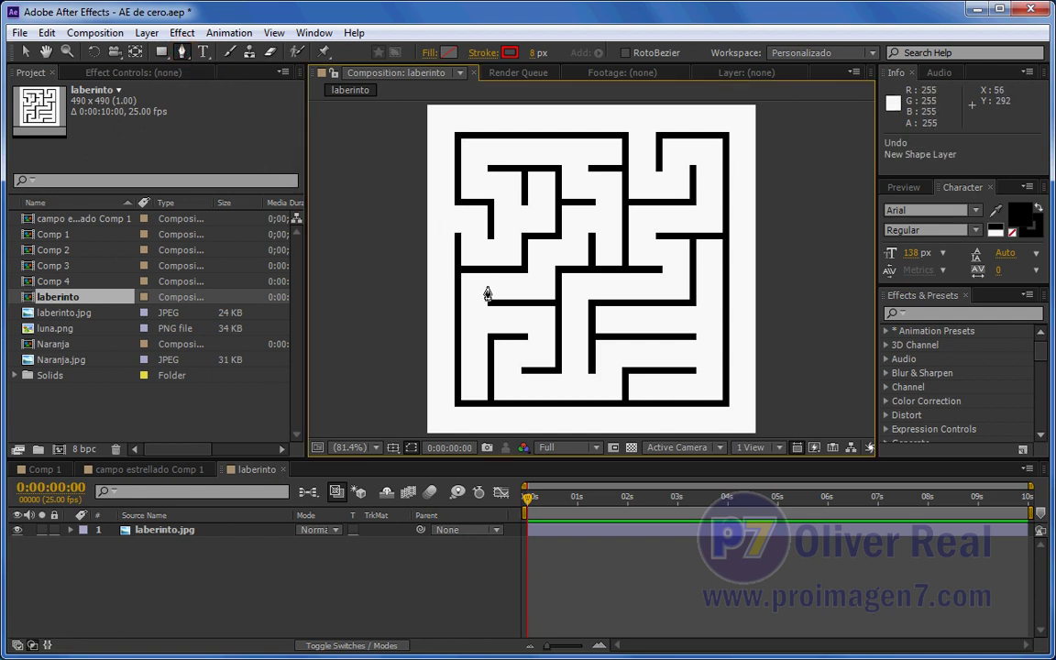
click(166, 538)
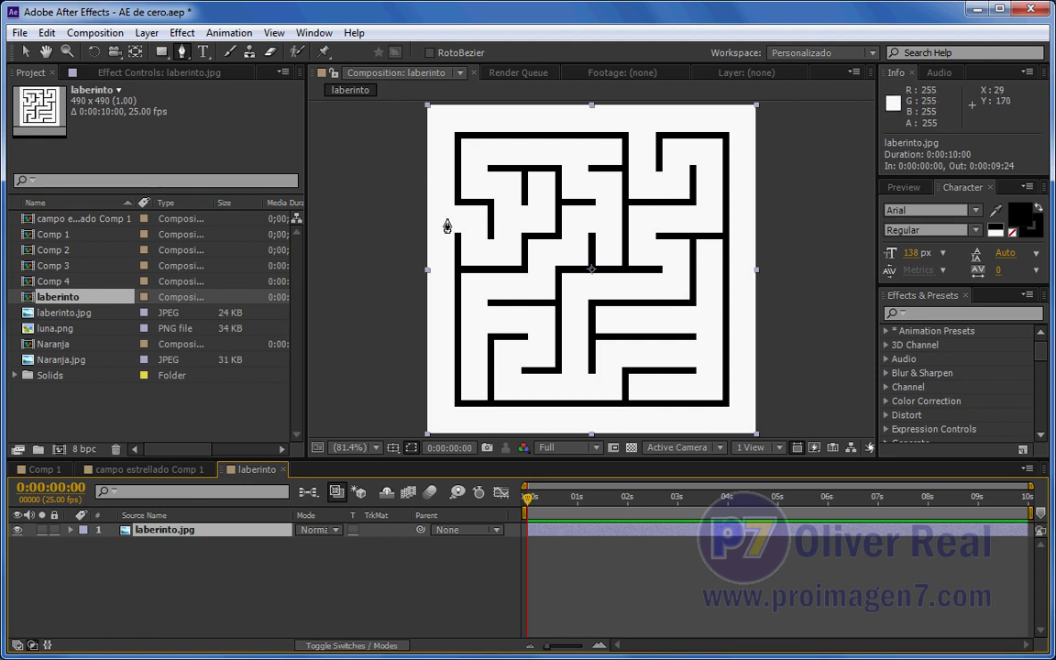
drag(445, 218, 464, 218)
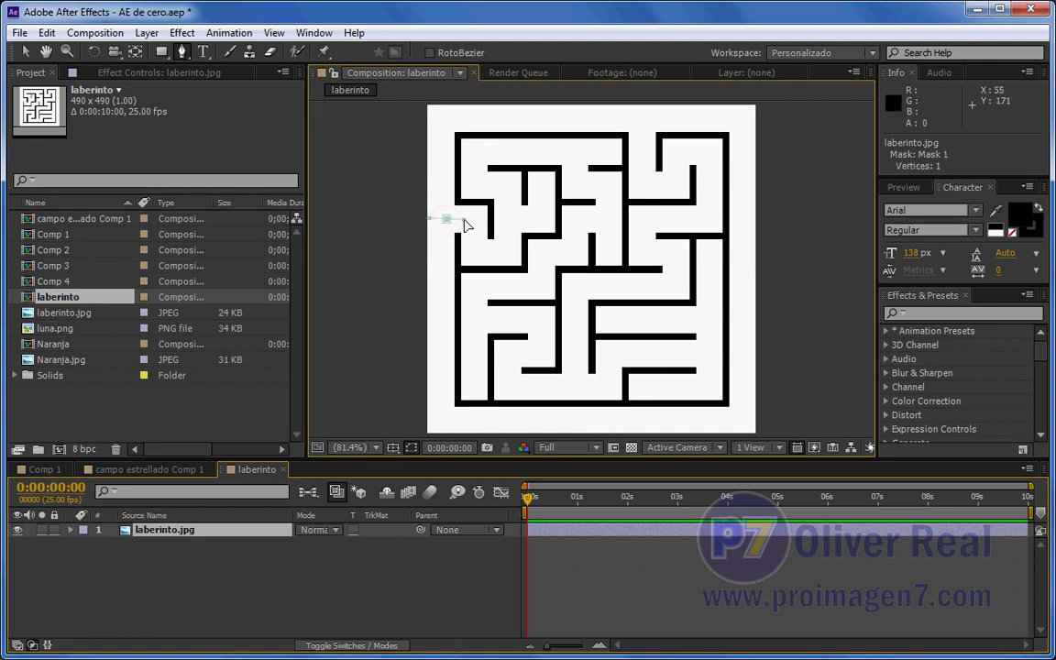
click(475, 229)
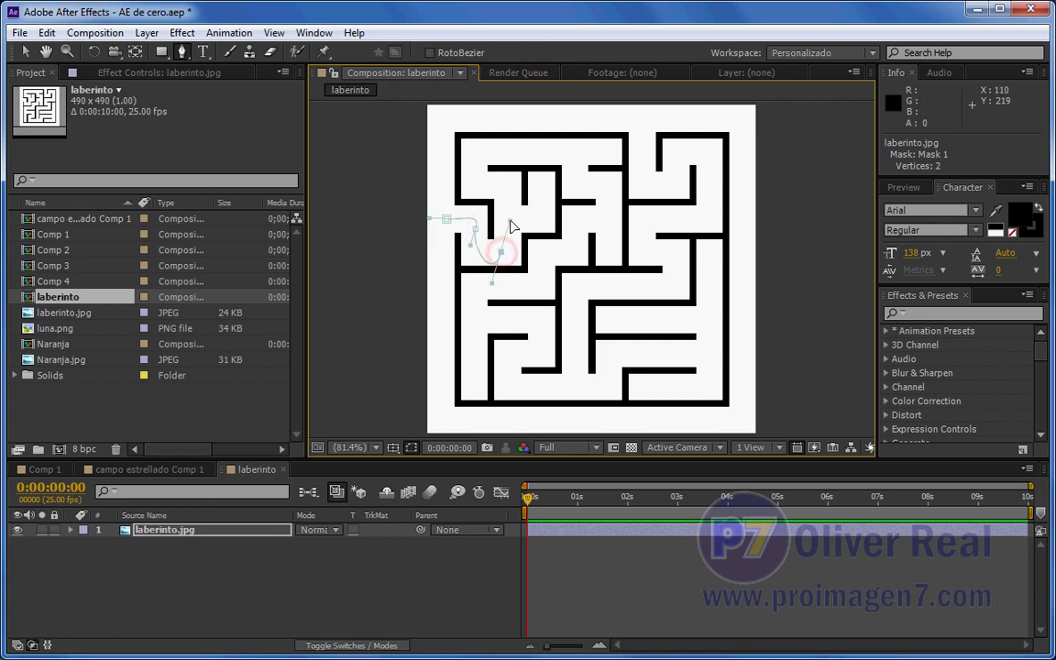
mouse_move(505, 187)
mouse_down()
mouse_move(470, 191)
mouse_move(499, 151)
mouse_up()
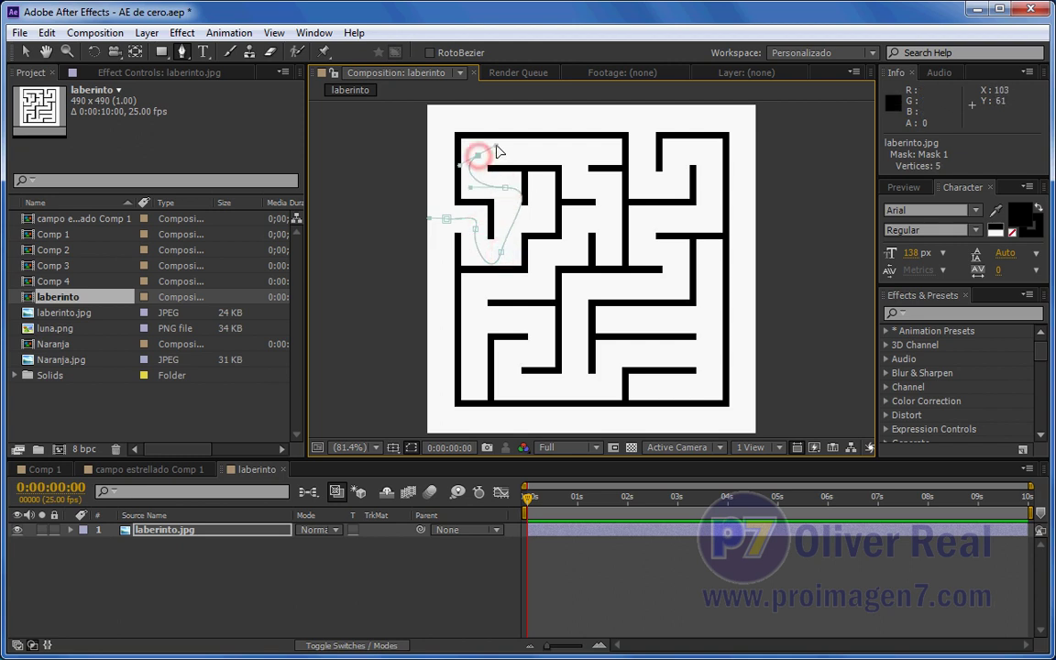
drag(571, 154, 575, 173)
click(580, 170)
click(590, 182)
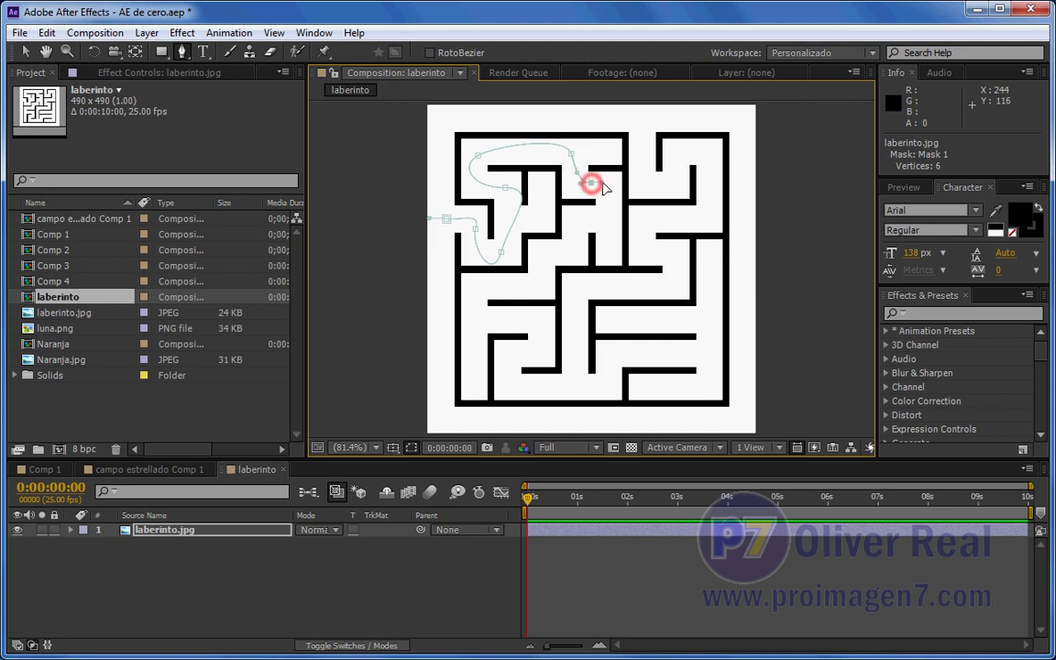
click(607, 209)
click(576, 220)
click(560, 253)
drag(539, 269, 528, 281)
click(501, 286)
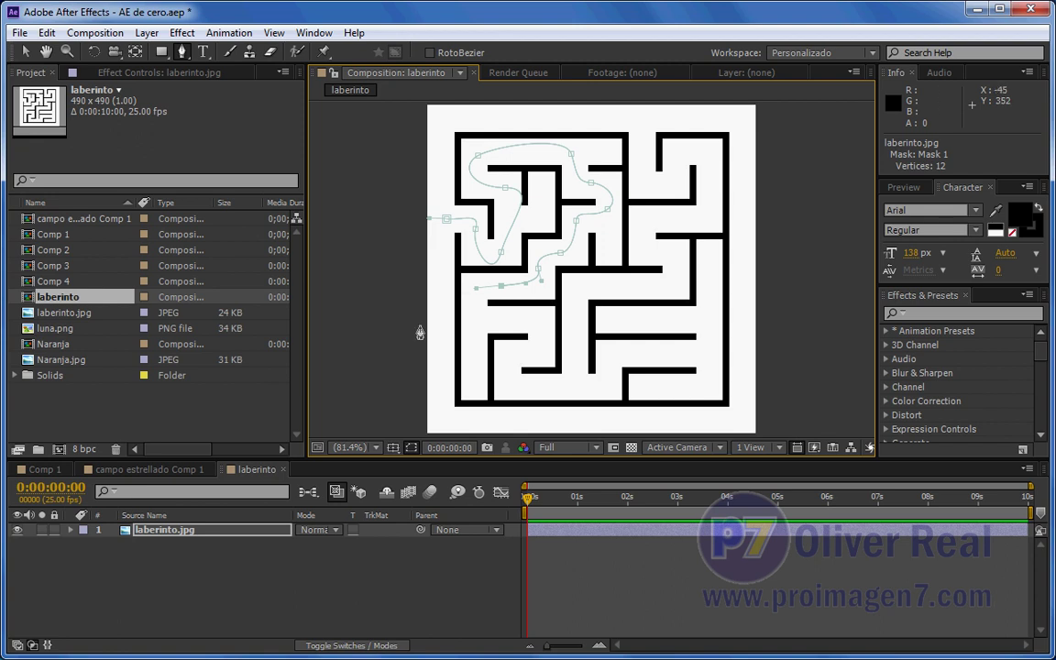
click(71, 530)
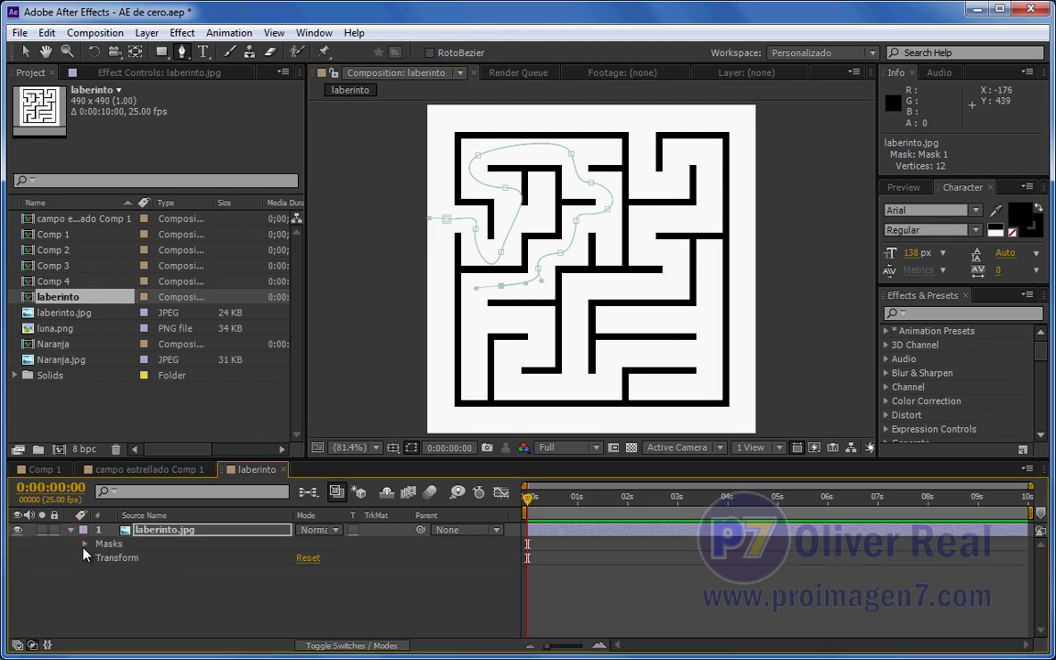
click(84, 544)
key(Delete)
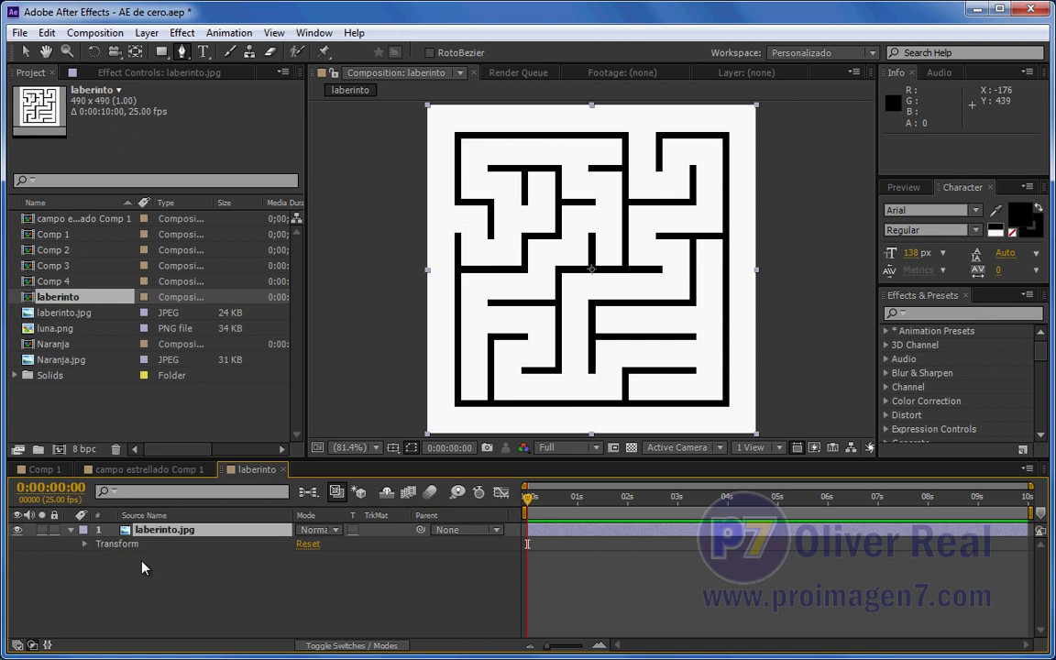
click(179, 568)
click(292, 562)
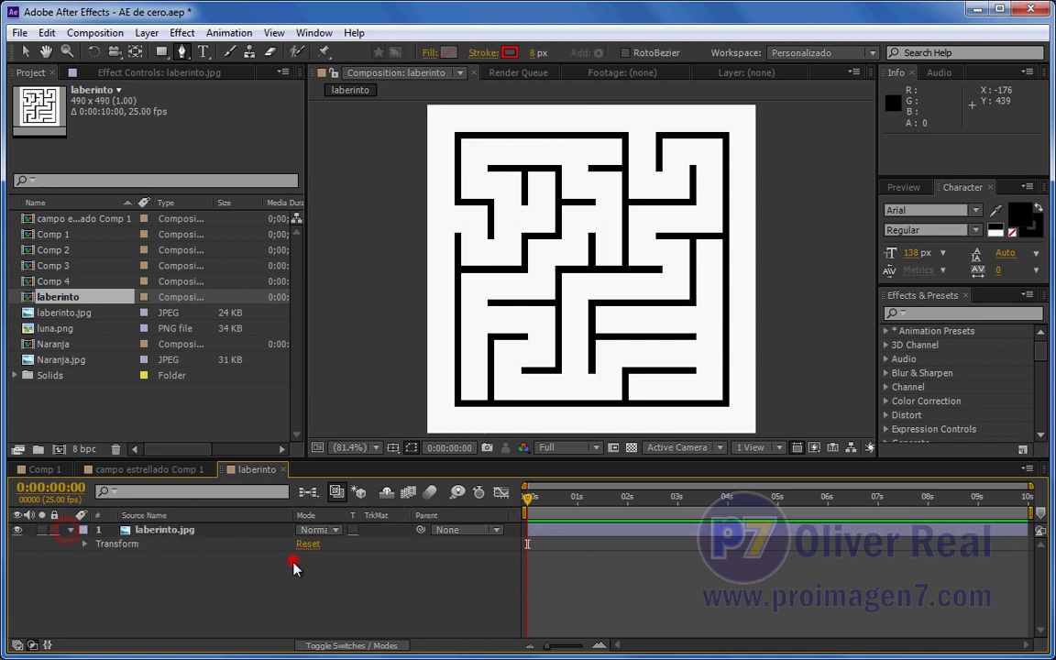
click(70, 530)
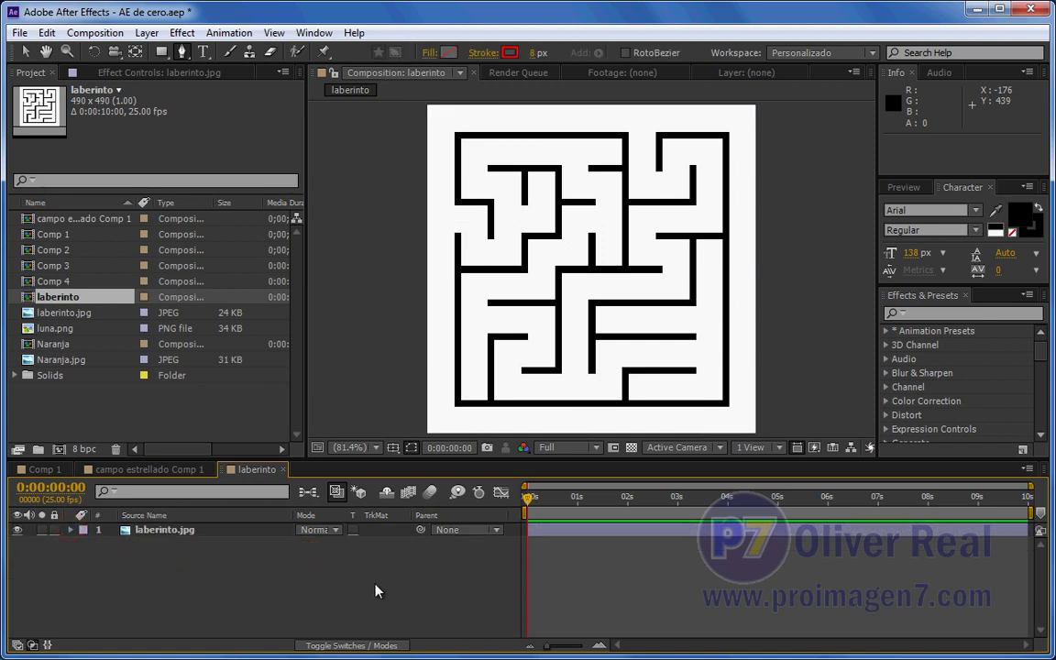
- Open the Motion Sketch panel, show the full 0–10 s timeline range, and select laberinto.jpg
click(312, 34)
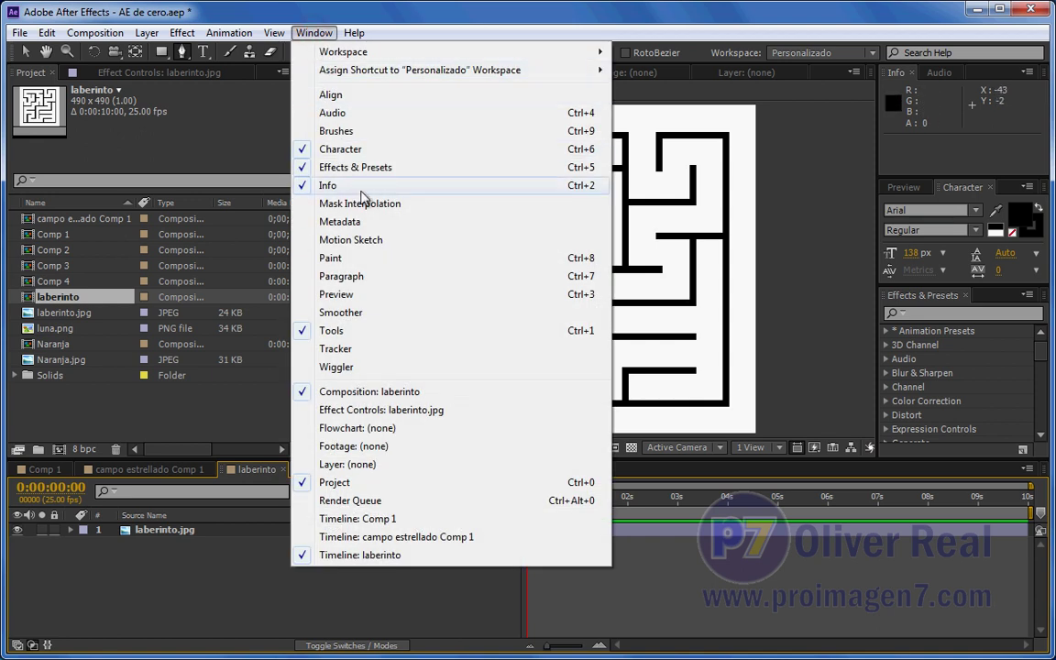
click(367, 242)
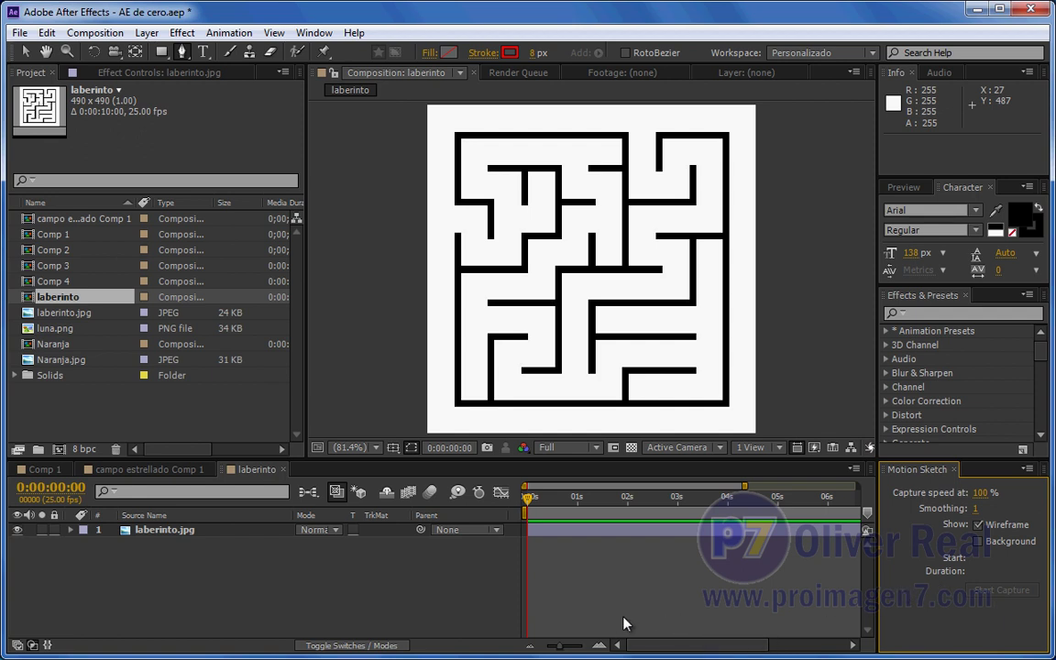
drag(559, 649, 541, 649)
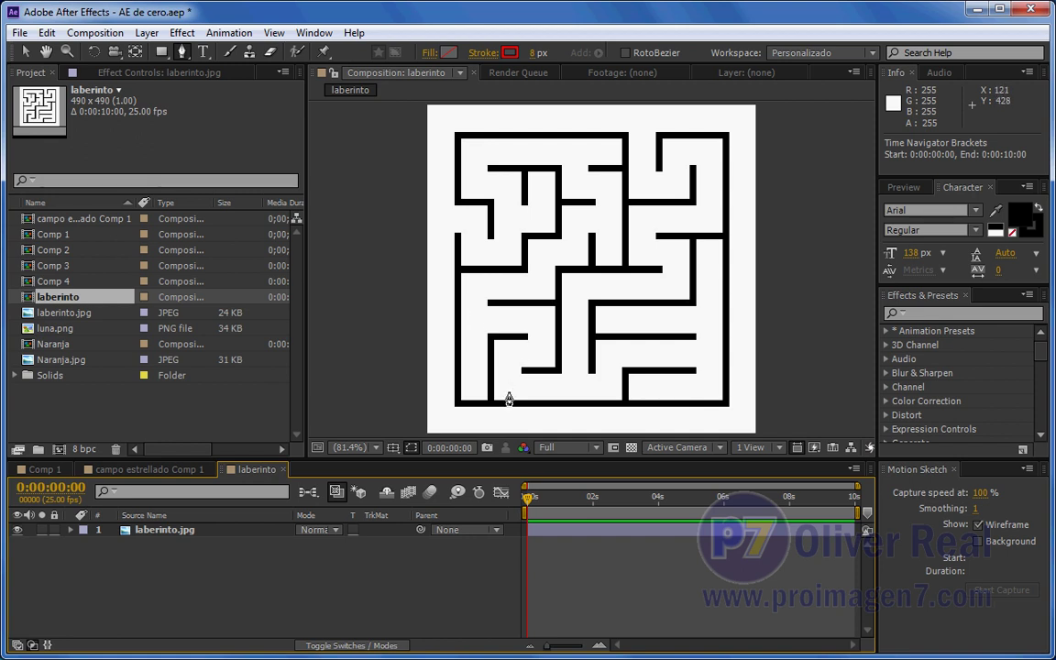
click(188, 529)
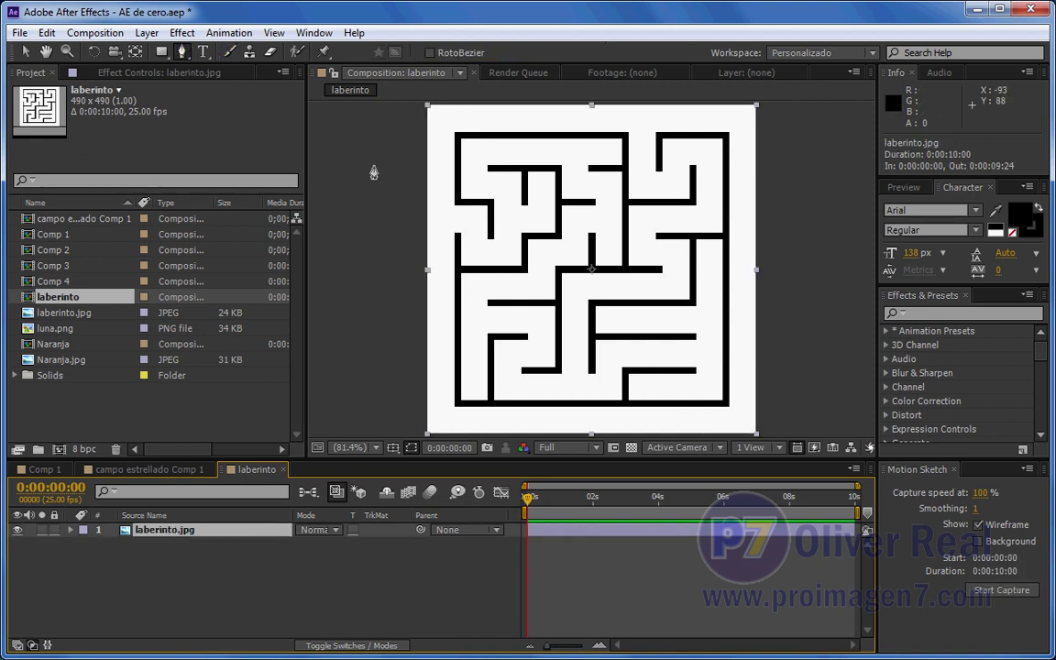
click(447, 220)
click(478, 240)
drag(504, 255, 517, 224)
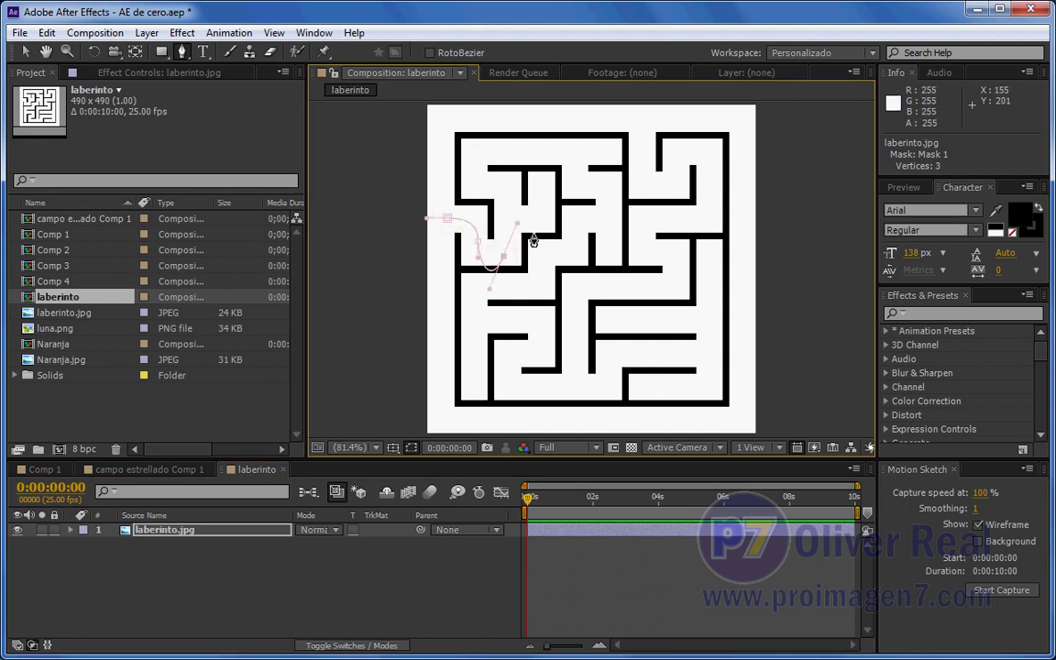
click(71, 530)
click(138, 558)
key(ctrl+z)
key(Delete)
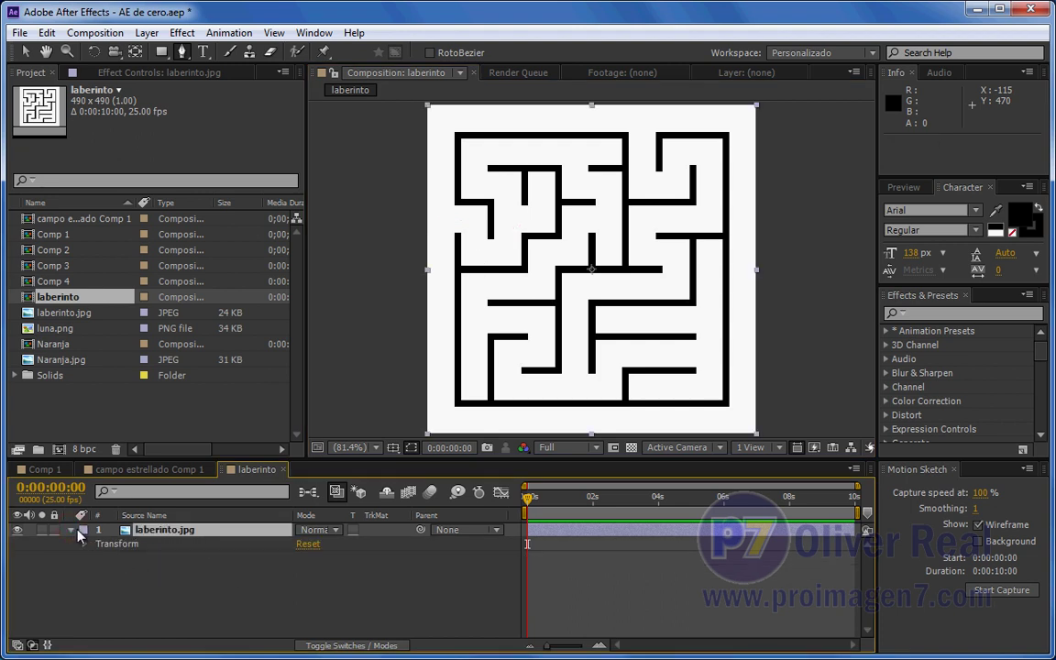
click(71, 530)
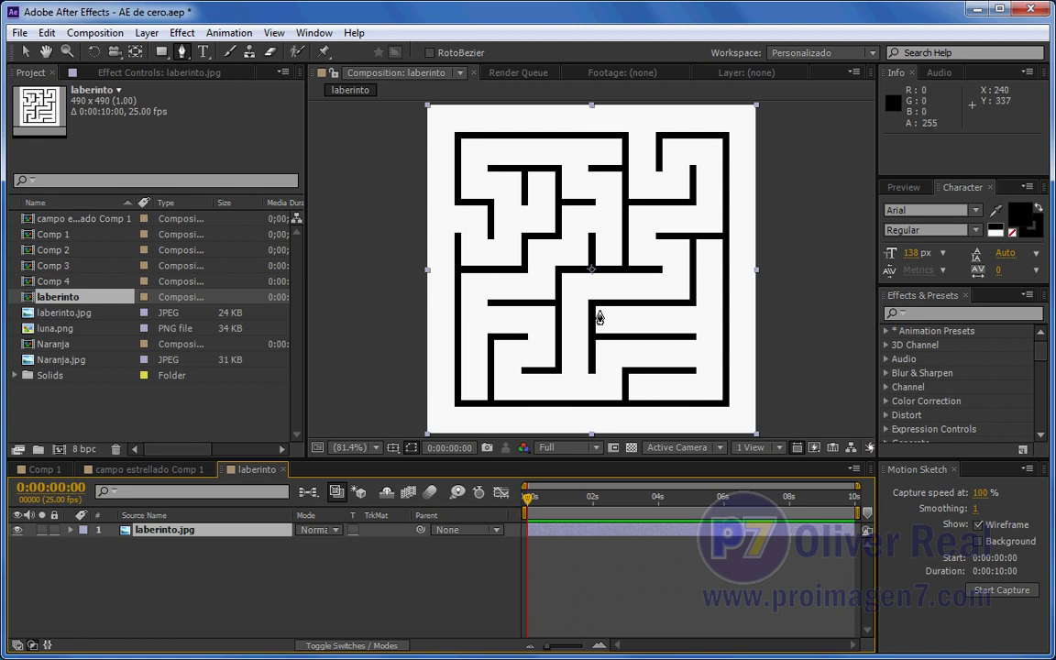
click(26, 52)
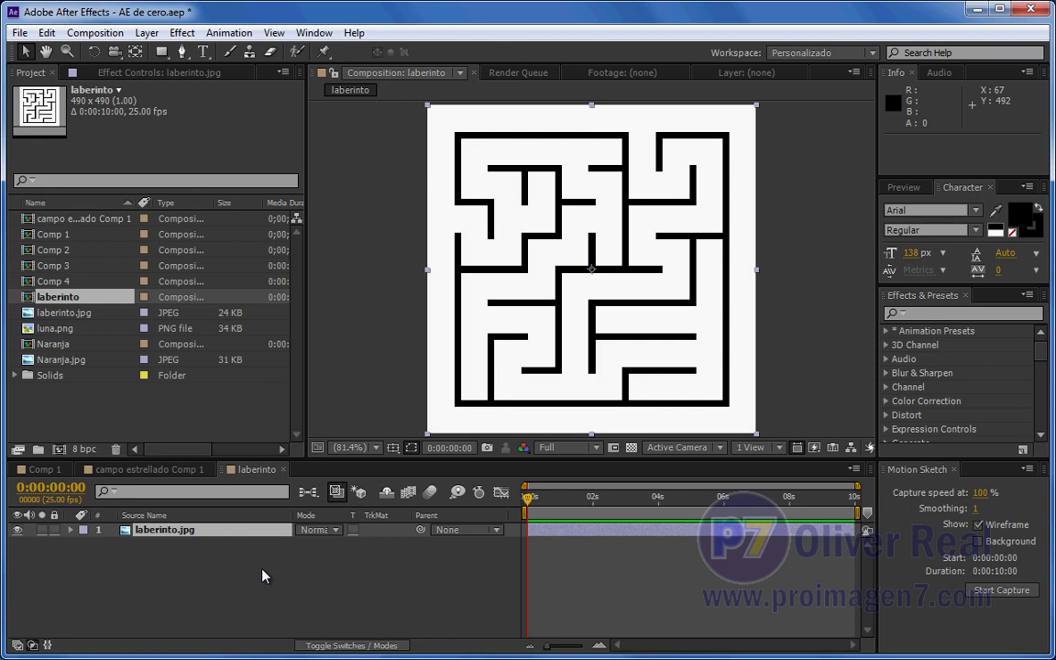
- Add the Null 2 null object above the maze, briefly hiding and reshowing the maze layer
right_click(187, 577)
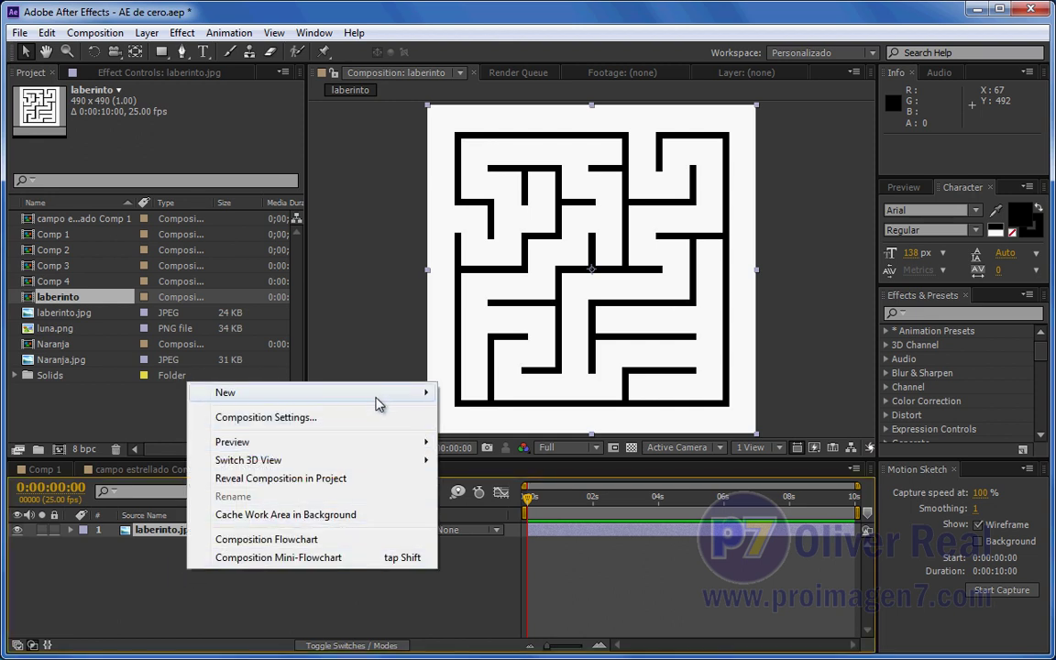
mouse_move(379, 396)
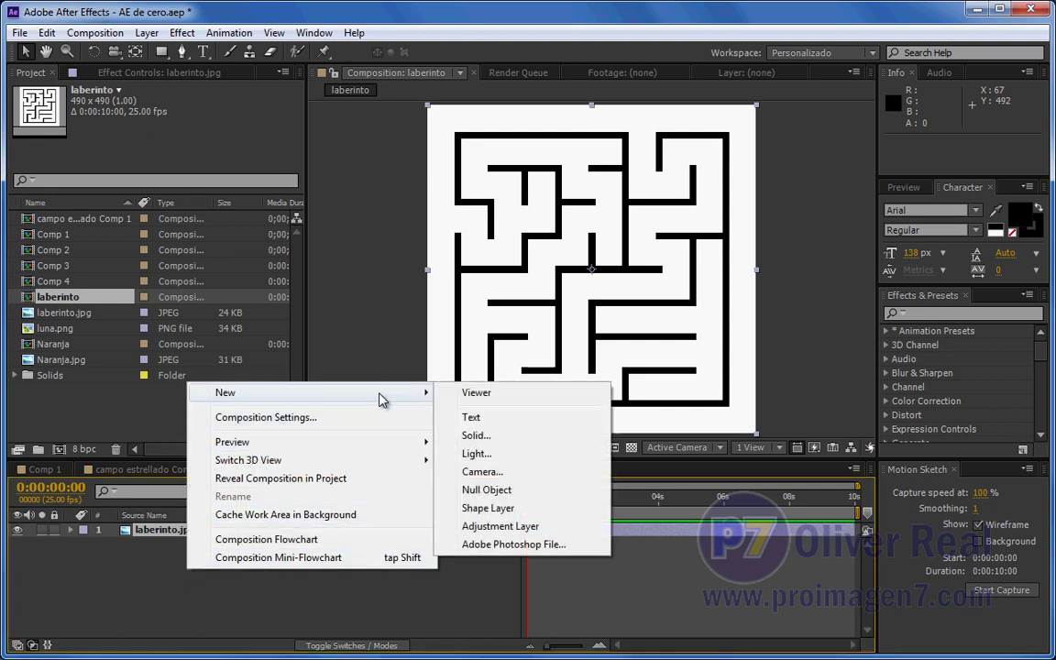
click(482, 490)
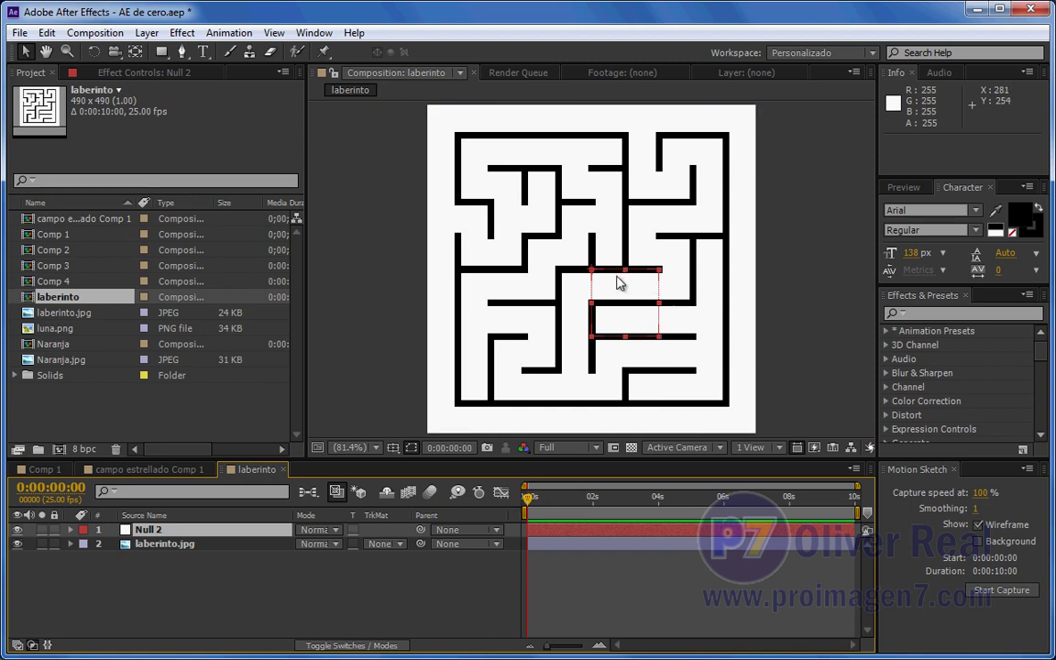
click(17, 543)
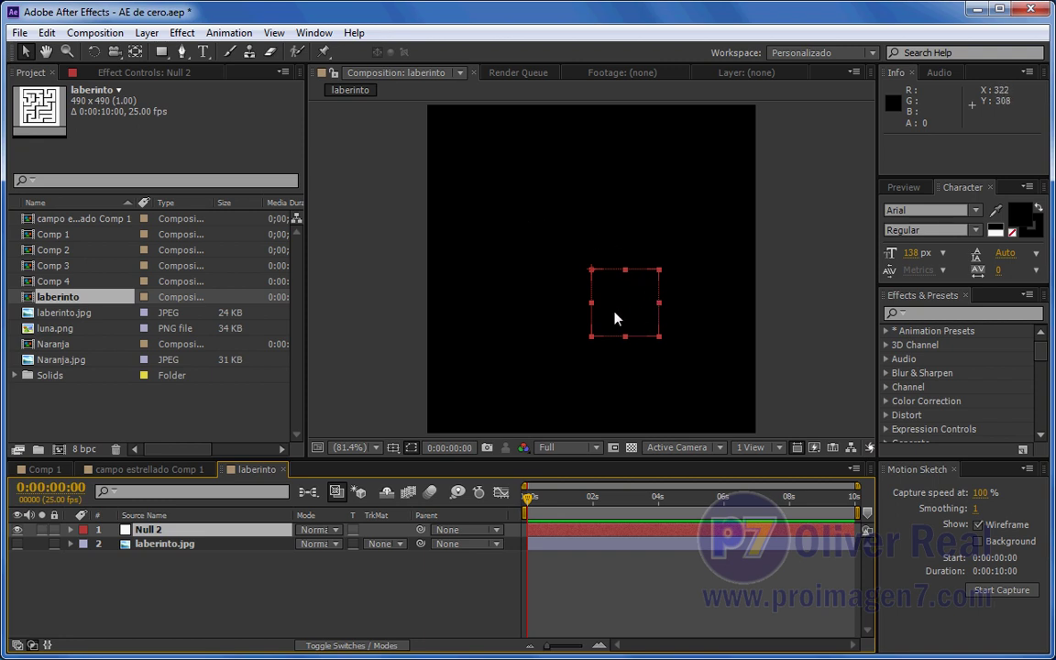
click(16, 545)
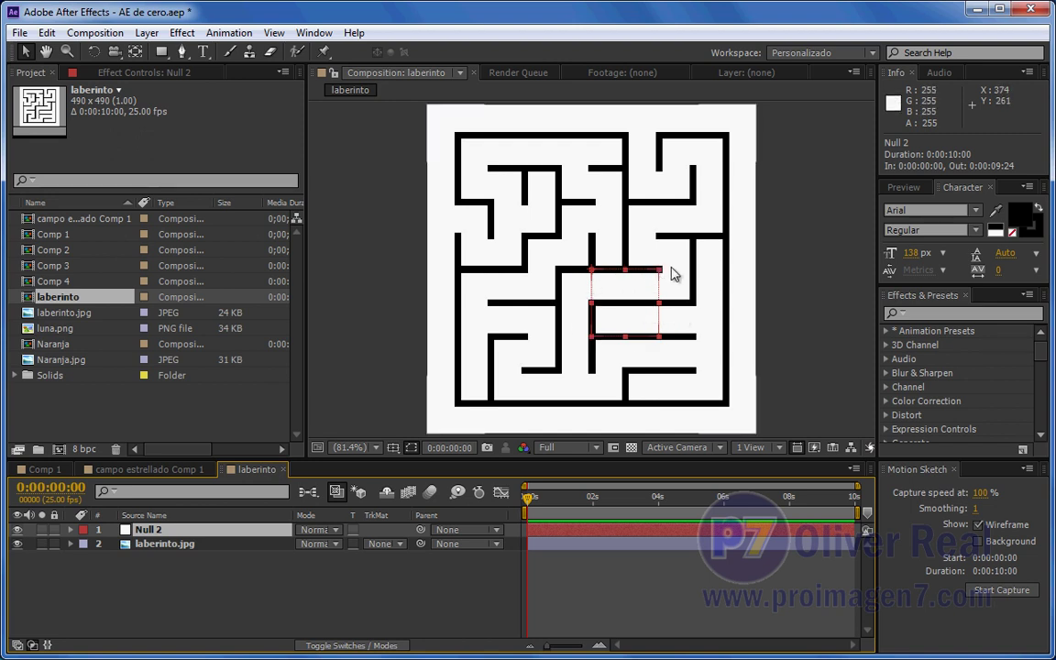
click(148, 413)
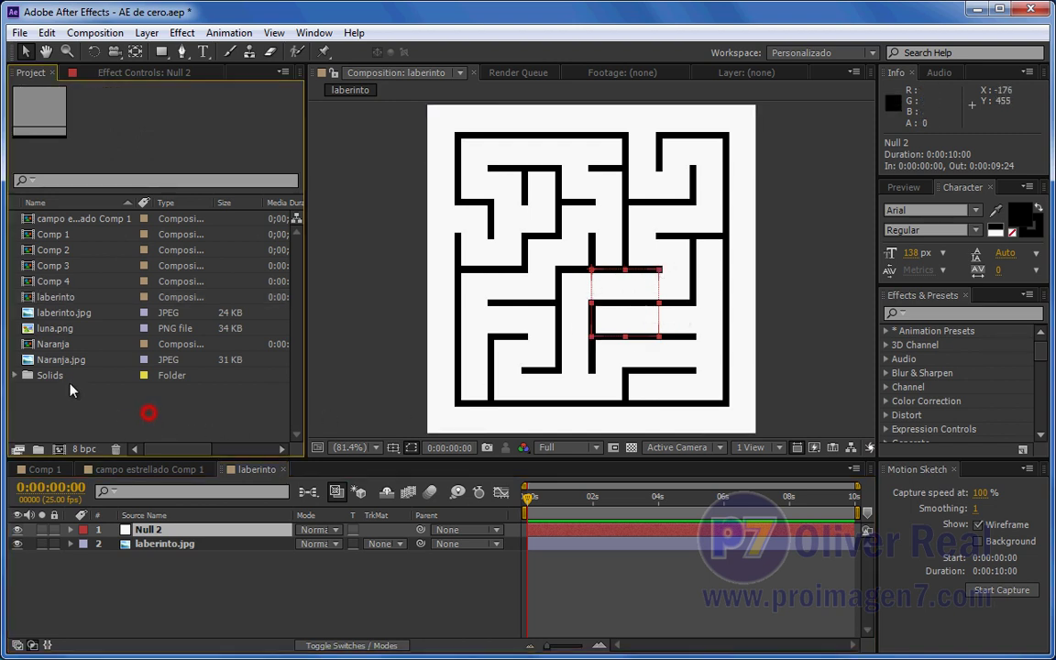
click(29, 330)
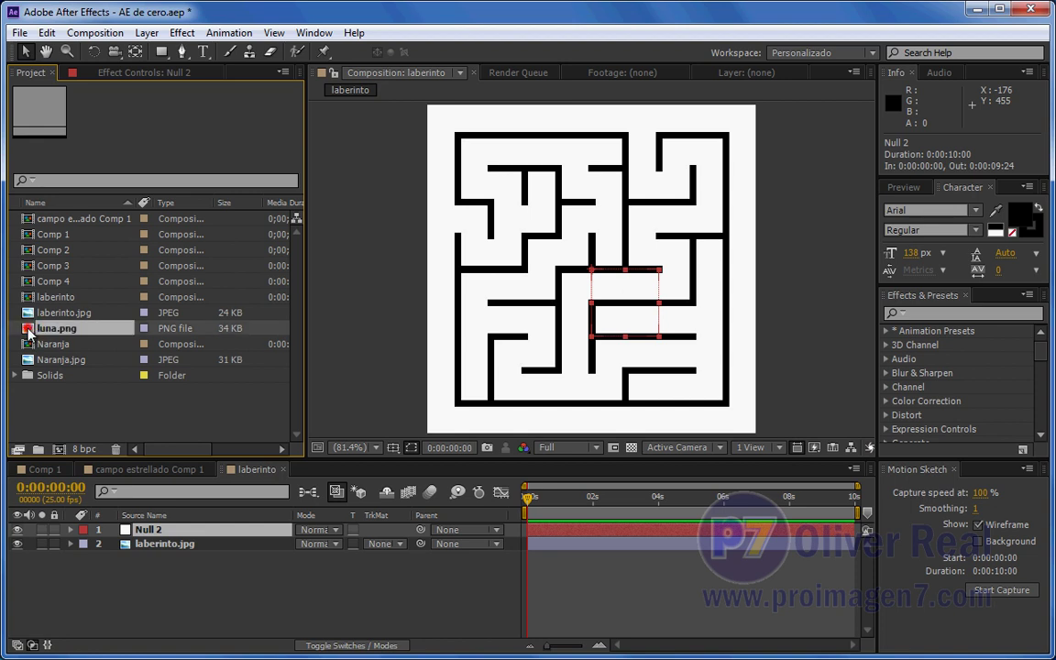
drag(29, 330, 147, 546)
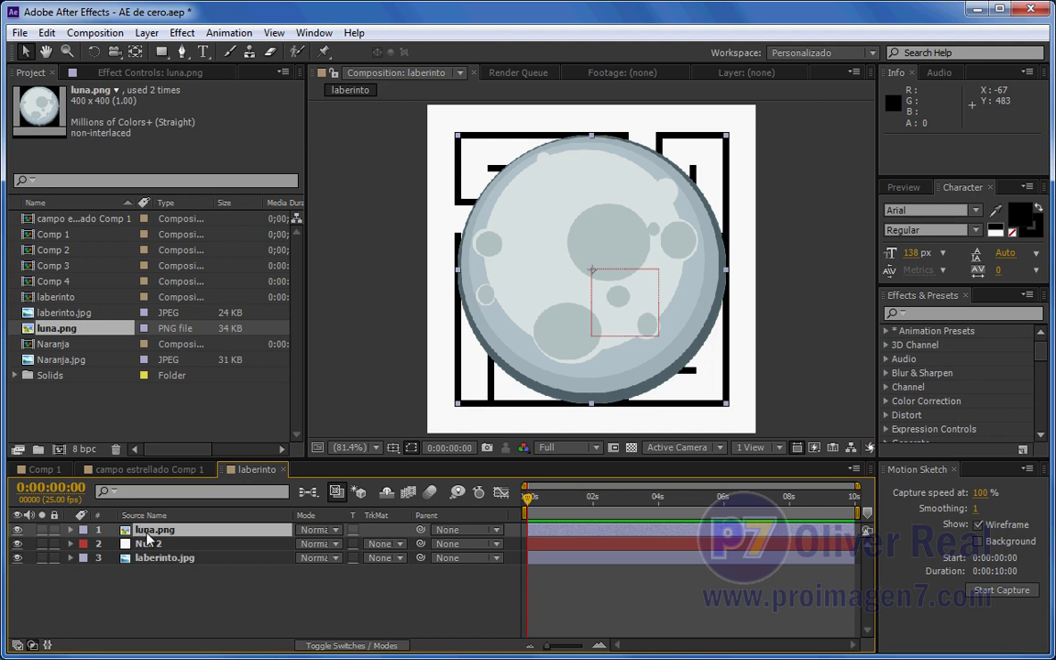
key(Delete)
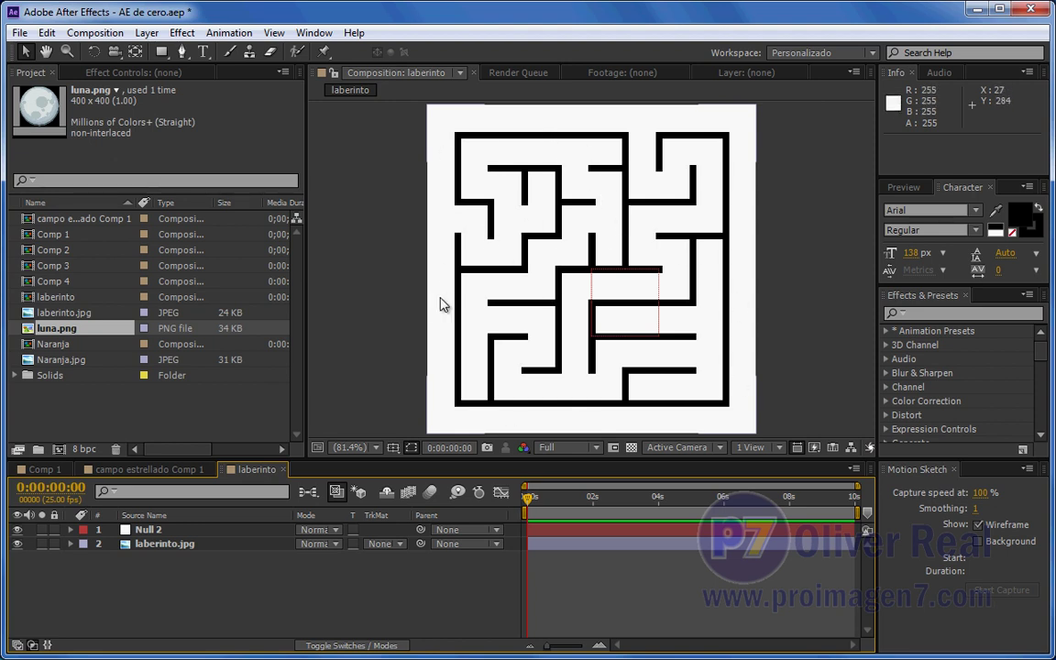
- With Background on, motion-sketch Null 2 through the maze corridors and scrub to check the path
click(979, 542)
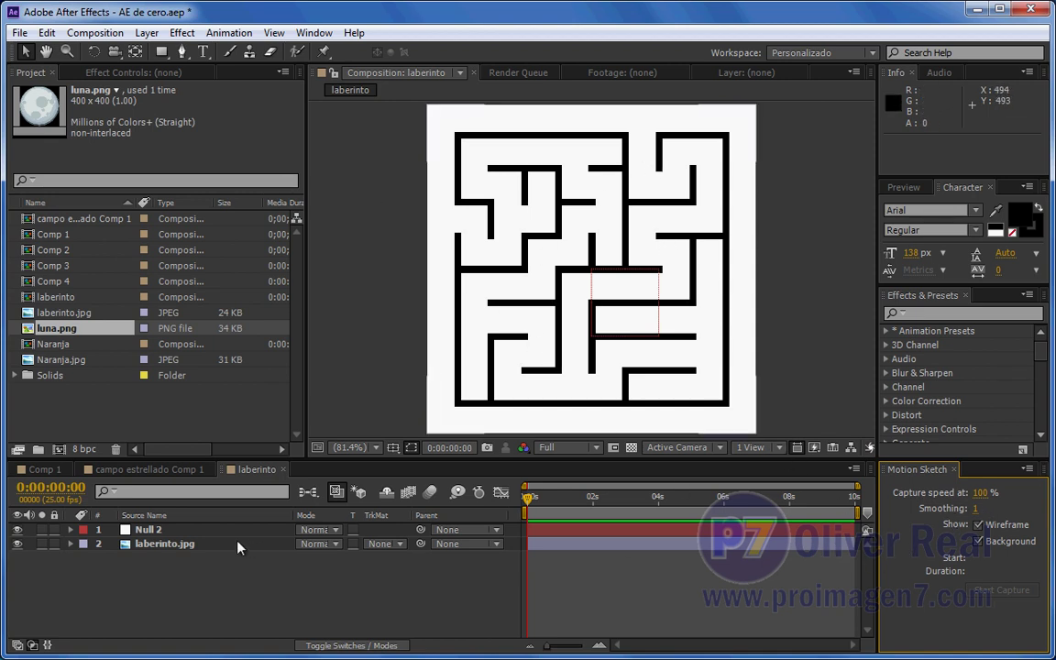
click(162, 531)
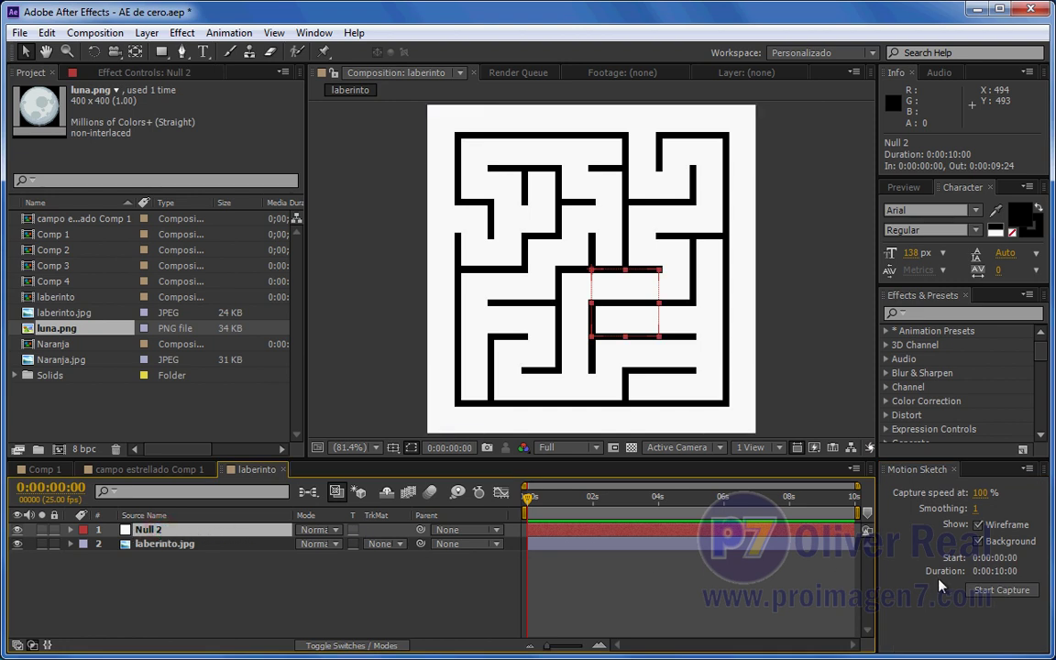
click(1003, 592)
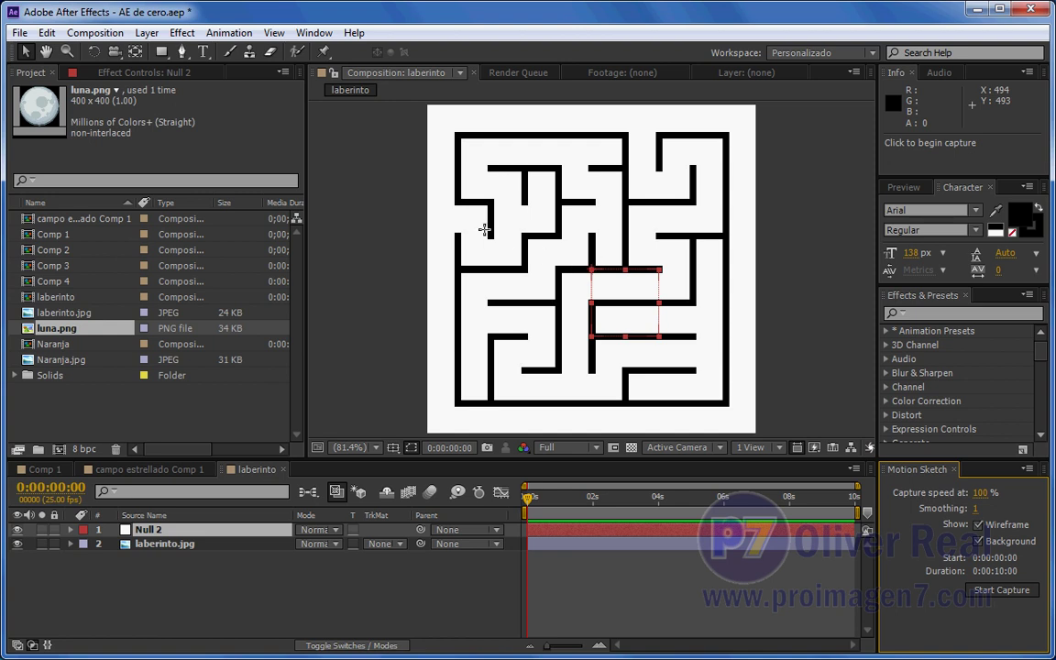
click(456, 220)
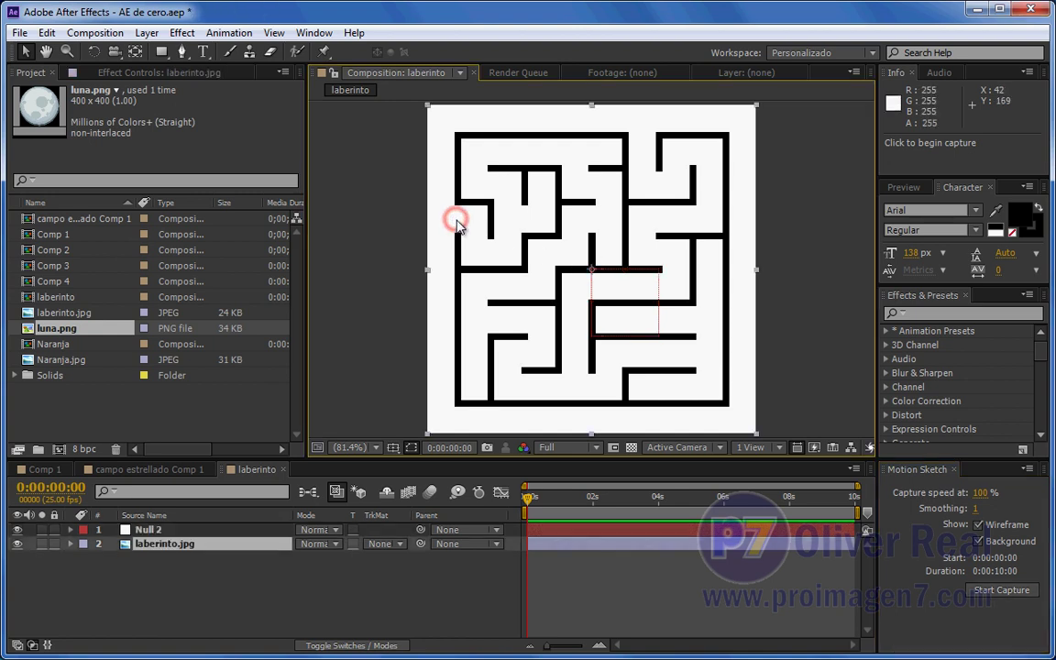
click(149, 530)
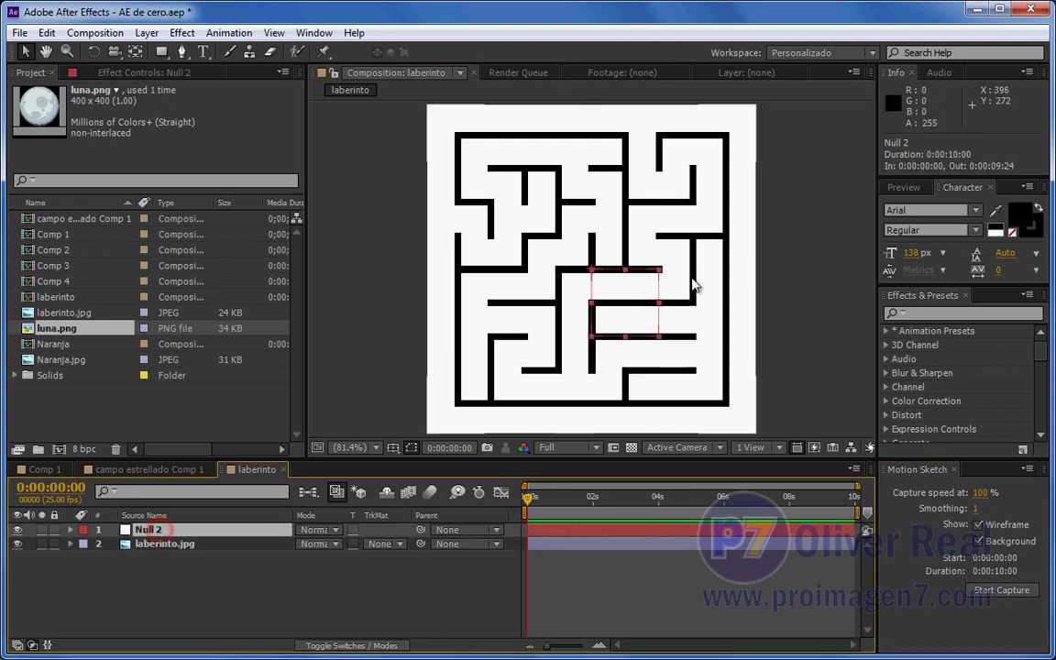
click(1013, 594)
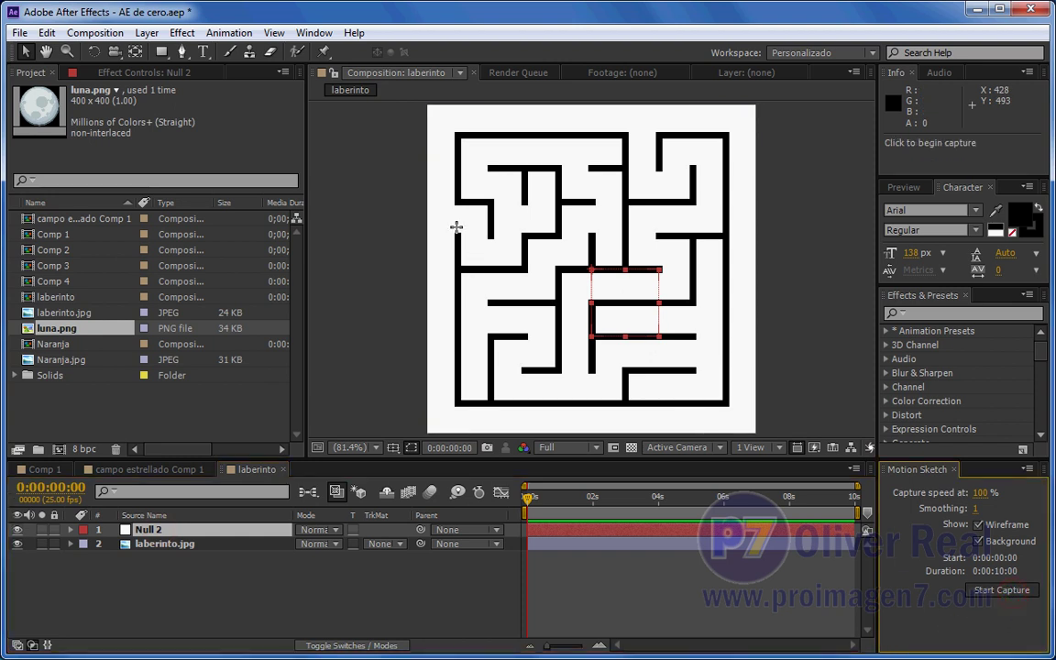
mouse_move(457, 223)
mouse_down()
mouse_move(480, 177)
mouse_move(574, 252)
mouse_move(521, 369)
mouse_move(671, 261)
mouse_move(639, 131)
mouse_up()
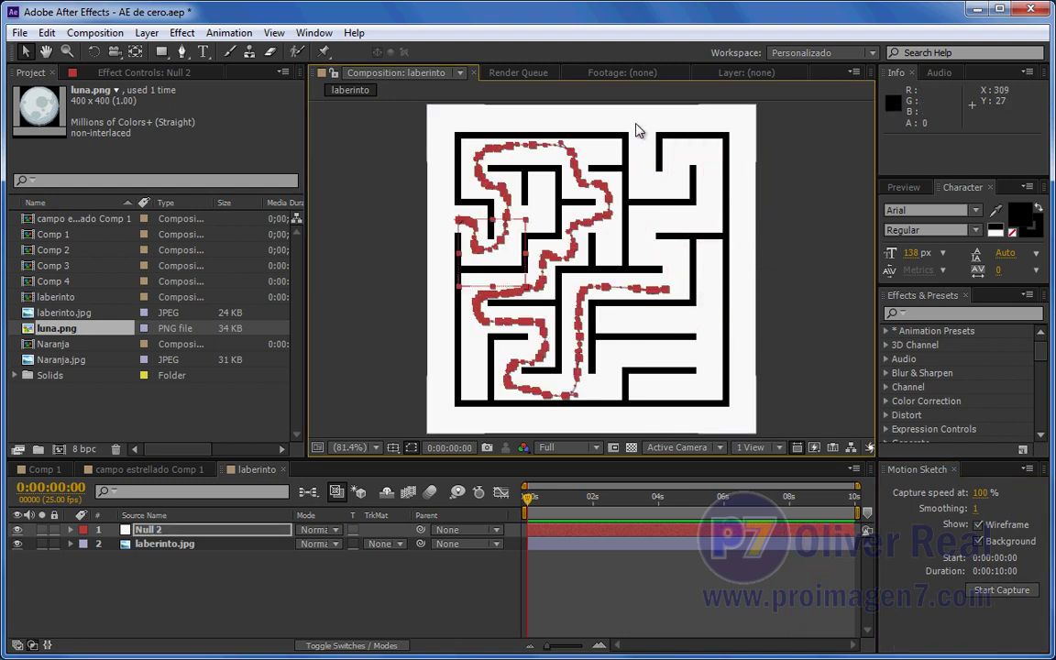
mouse_move(814, 502)
mouse_down()
mouse_move(852, 507)
mouse_move(483, 580)
mouse_up()
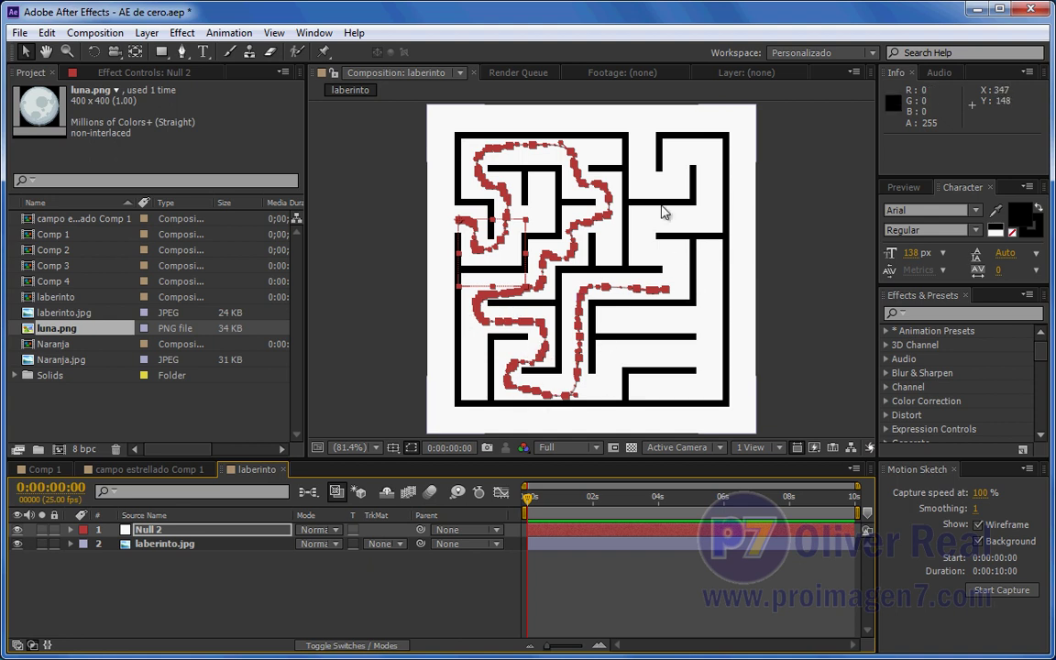
- Show Null 2's Position keyframes, select all of them, then select the laberinto.jpg layer
click(149, 531)
key(u)
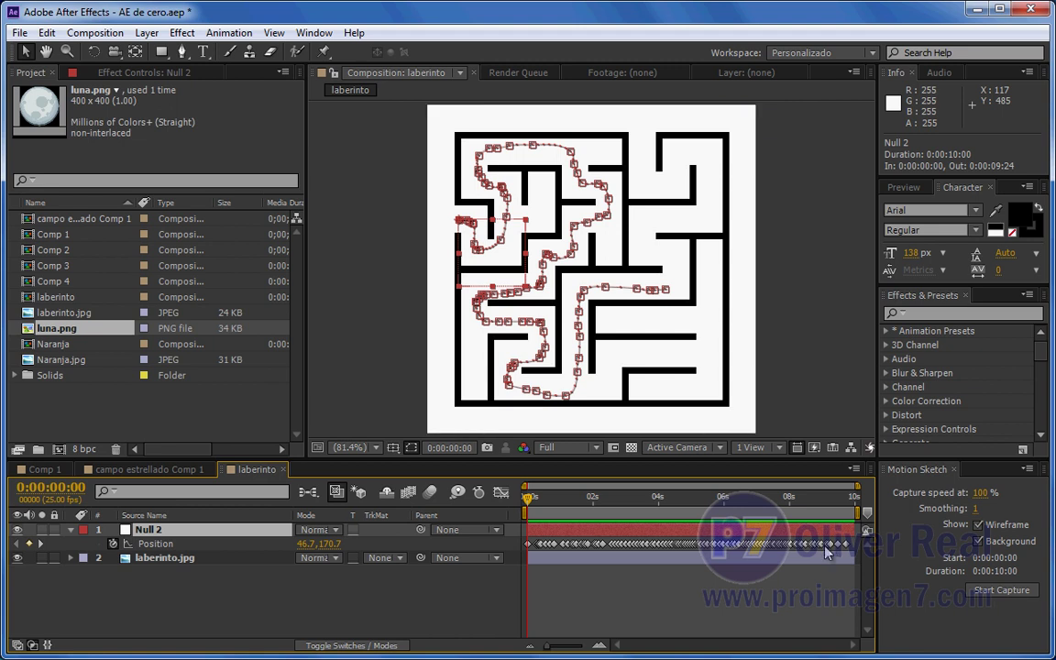
mouse_move(826, 549)
click(151, 547)
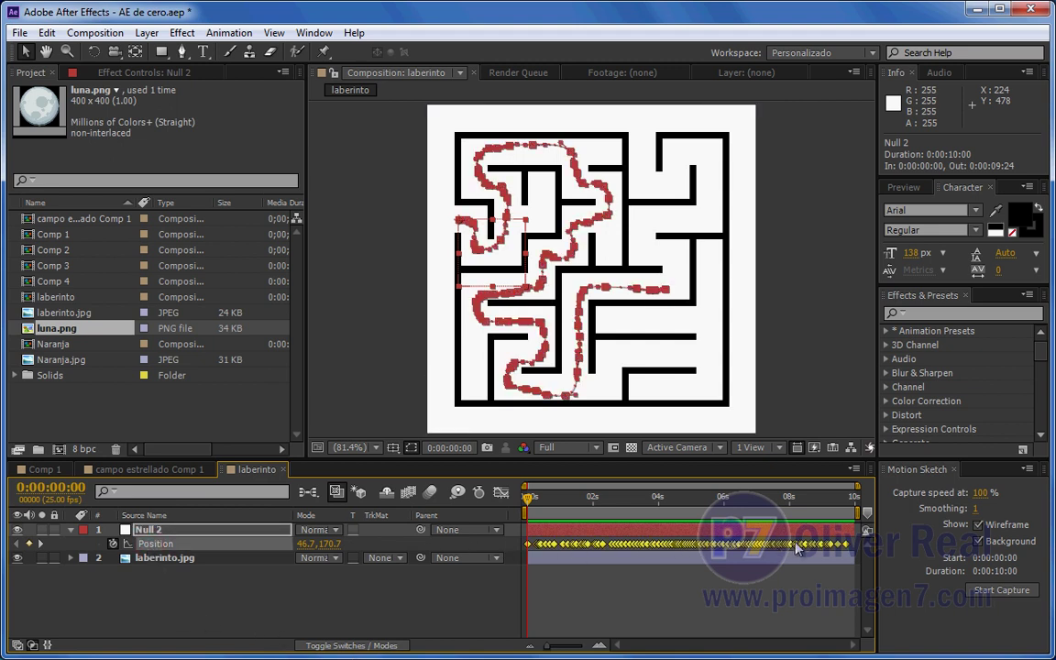
click(222, 605)
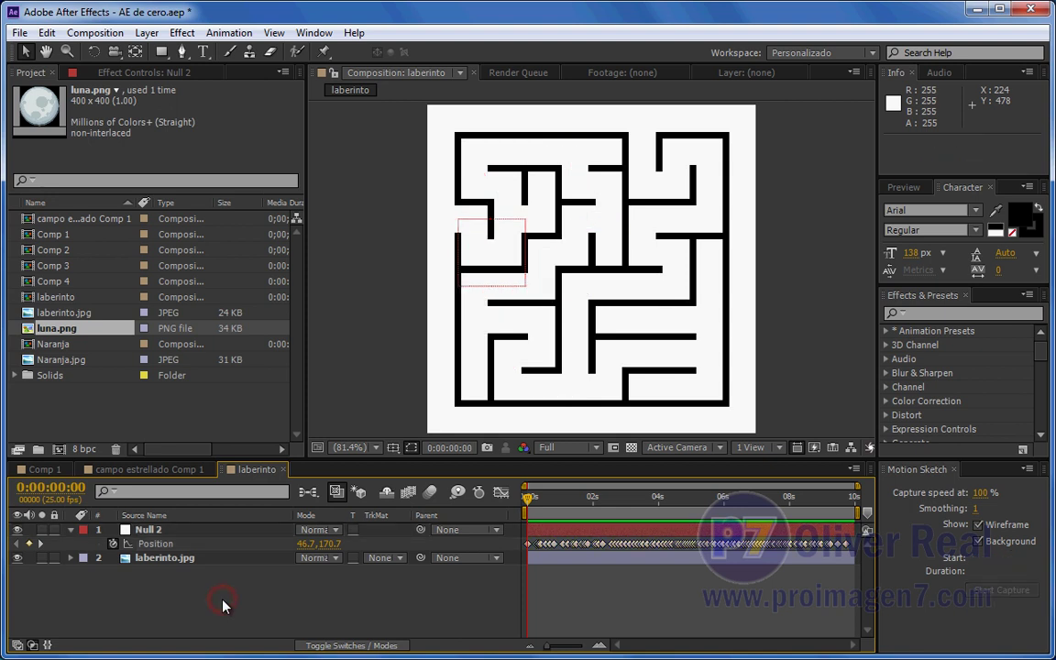
click(157, 561)
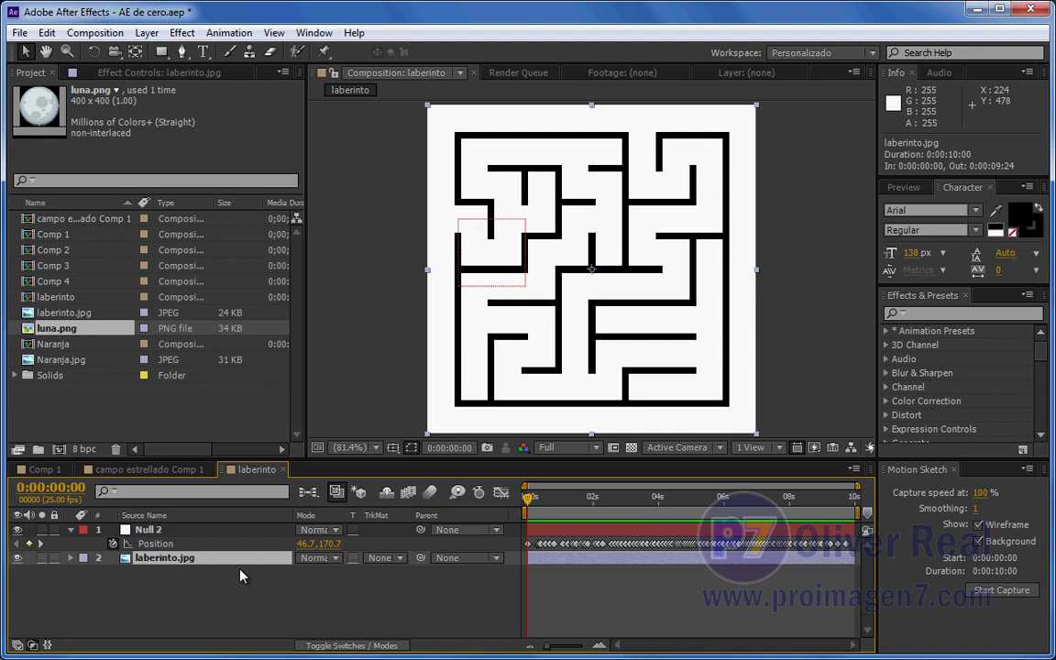
key(Return)
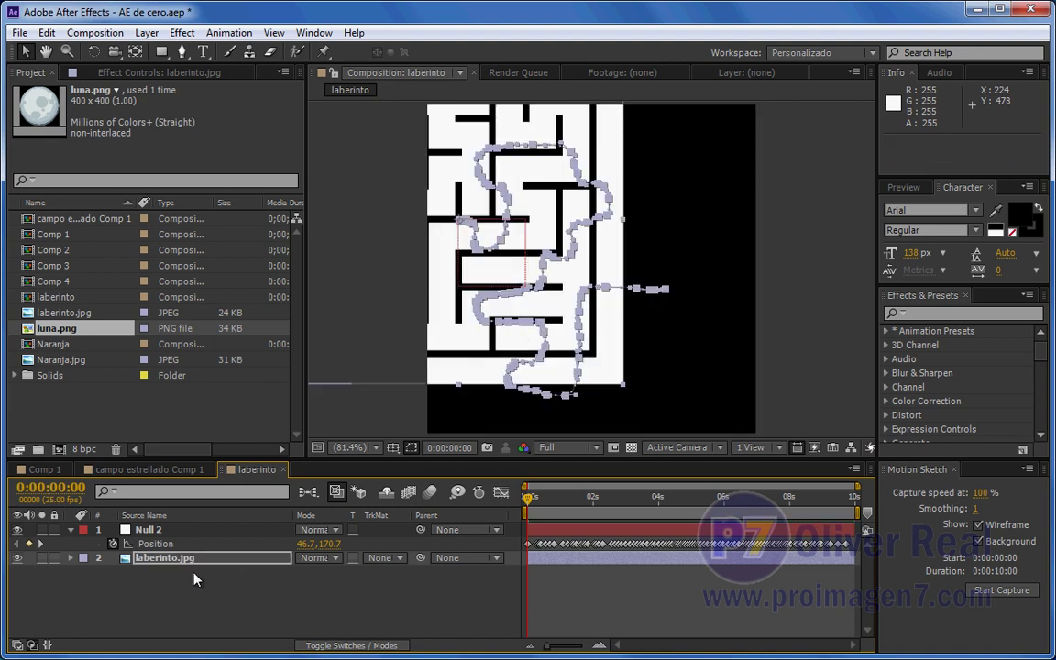
drag(528, 496, 575, 498)
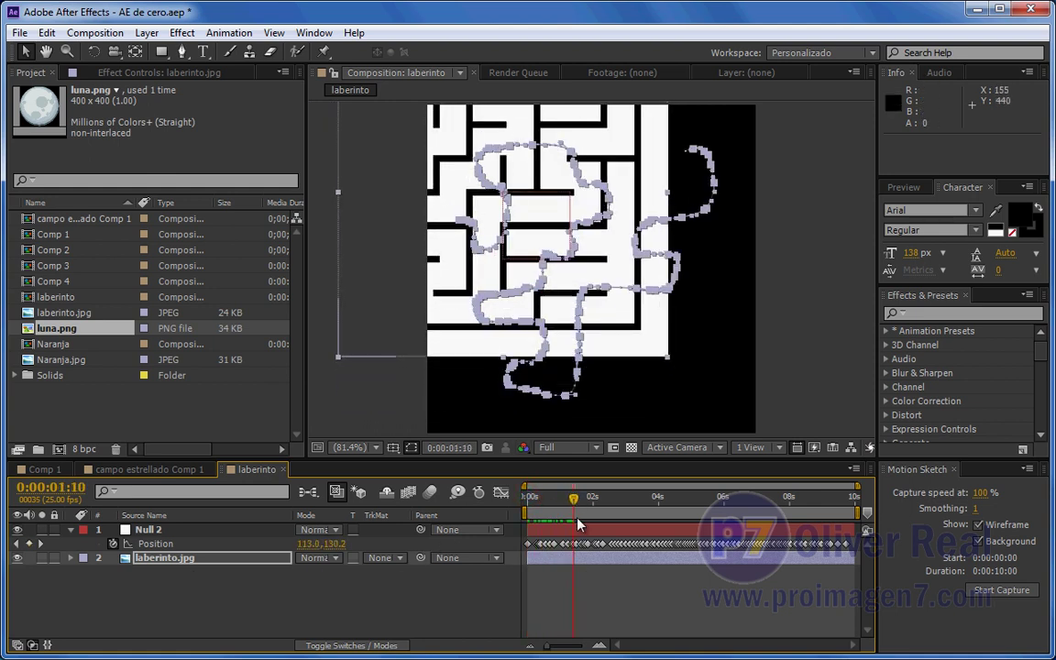
drag(575, 502, 621, 500)
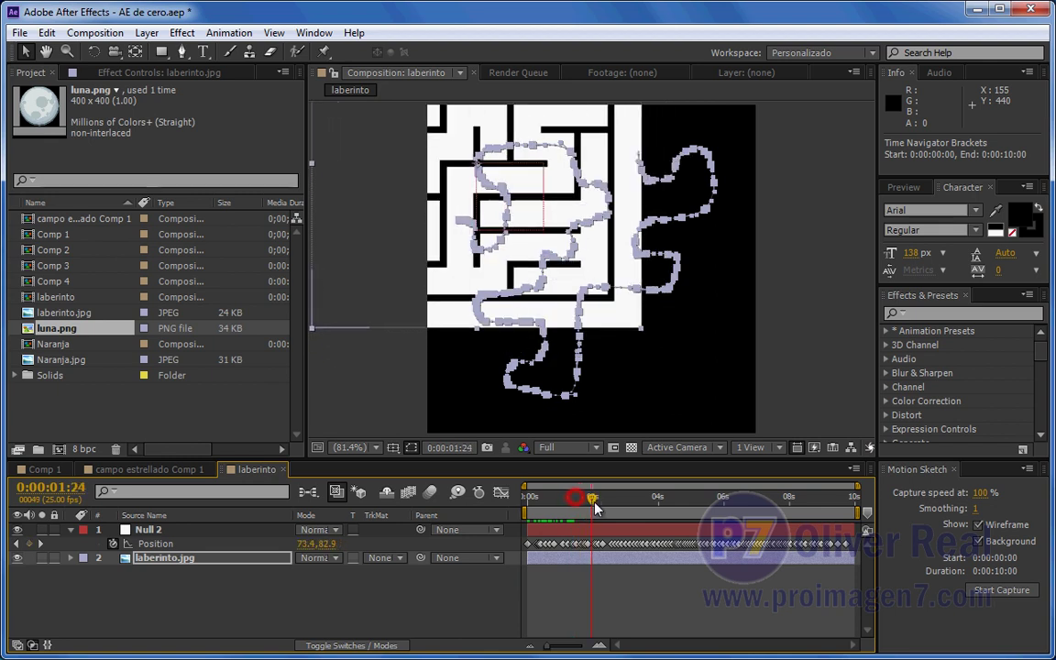
key(ctrl+z)
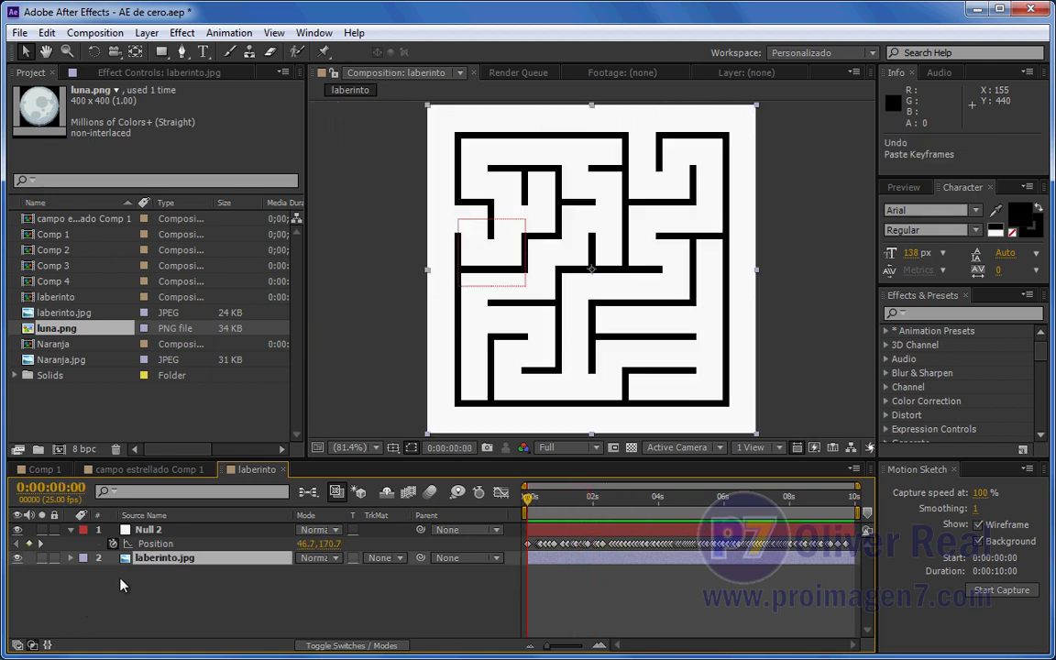
- Give laberinto.jpg a one-point Mask 1 and paste the sketched path into its Mask Path keyframes
click(147, 561)
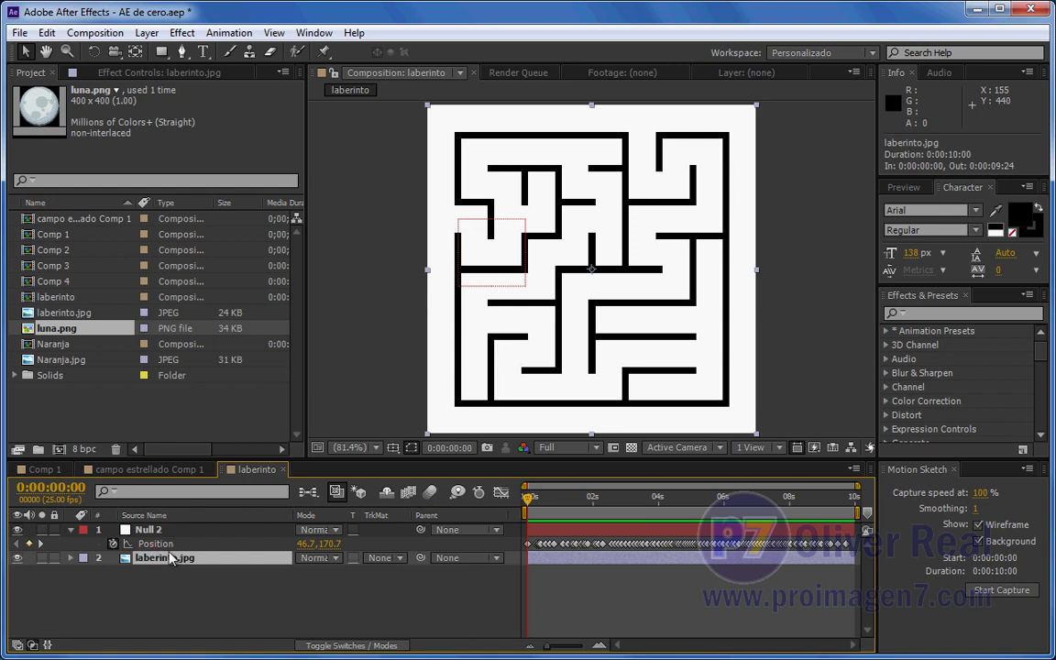
click(182, 52)
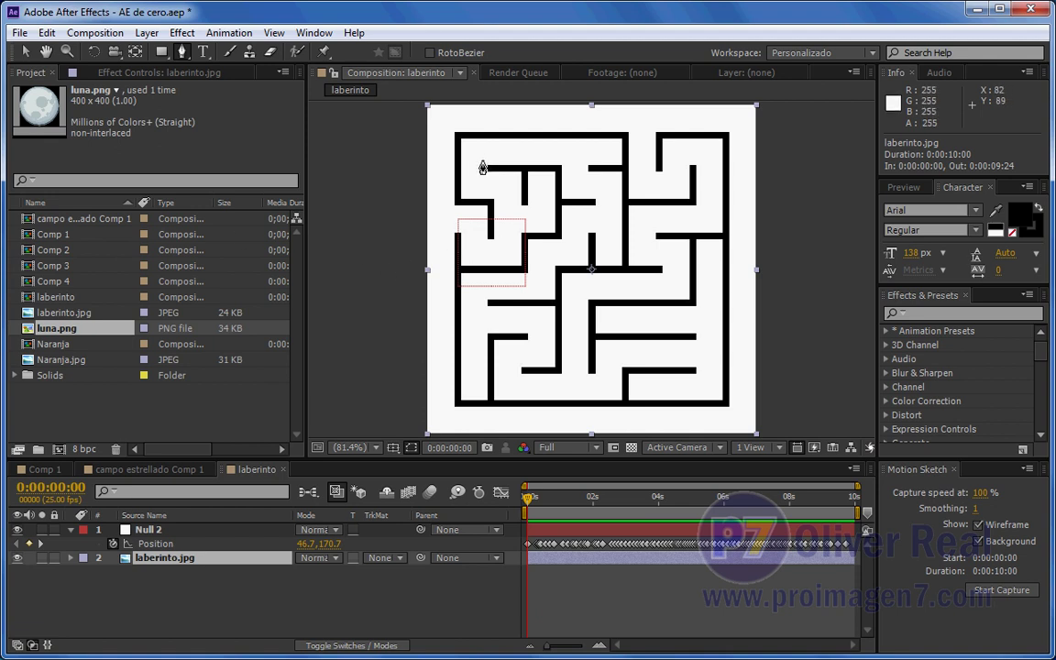
click(523, 148)
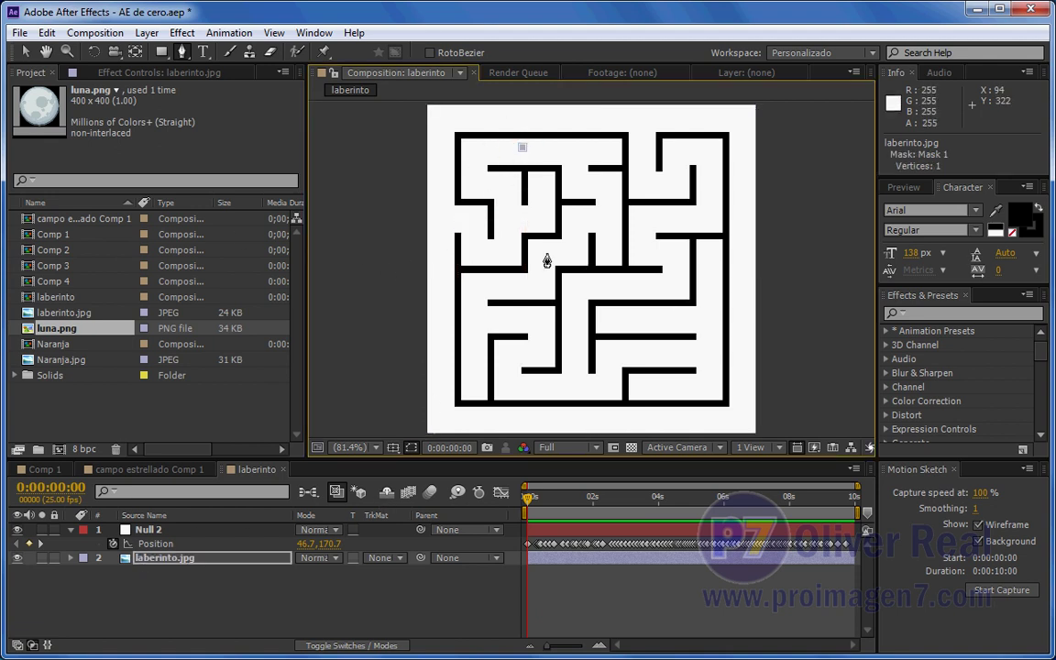
click(71, 557)
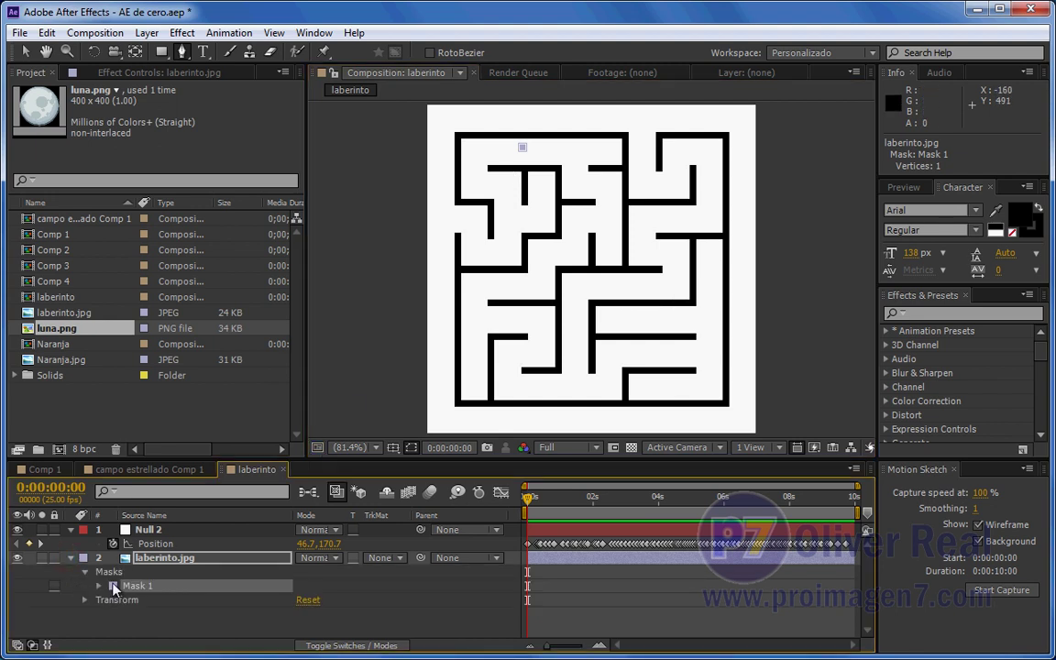
click(97, 587)
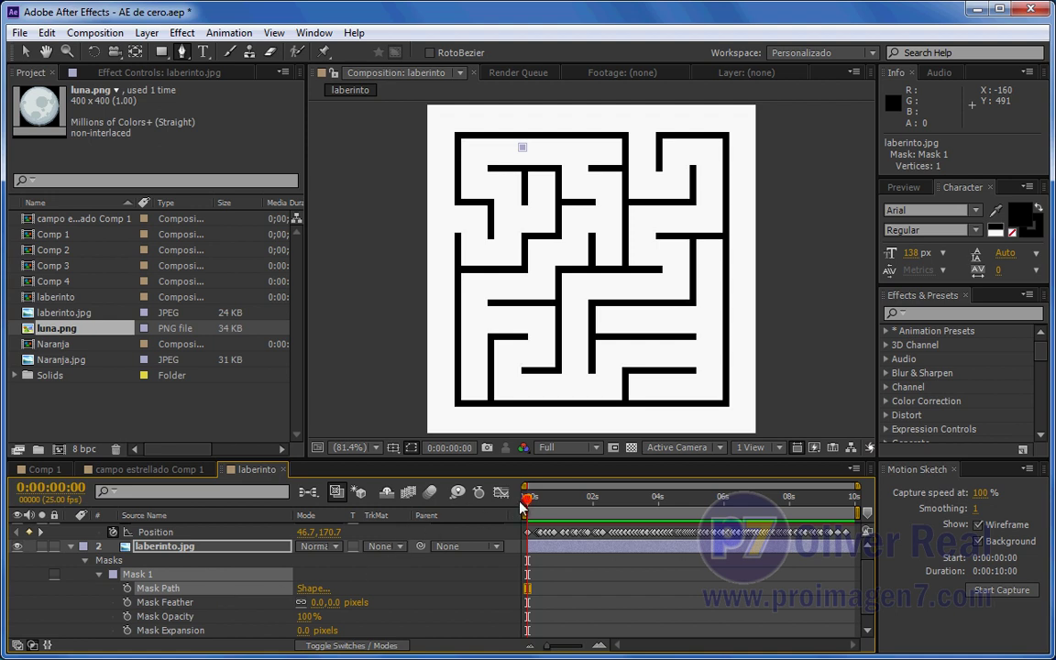
click(126, 590)
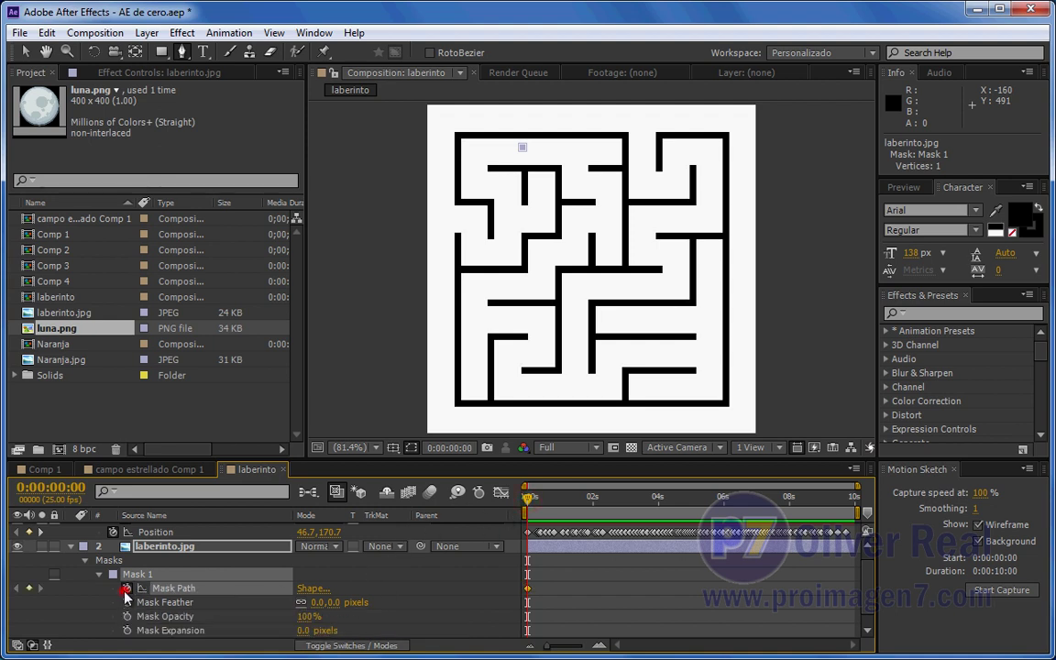
click(160, 590)
key(ctrl+v)
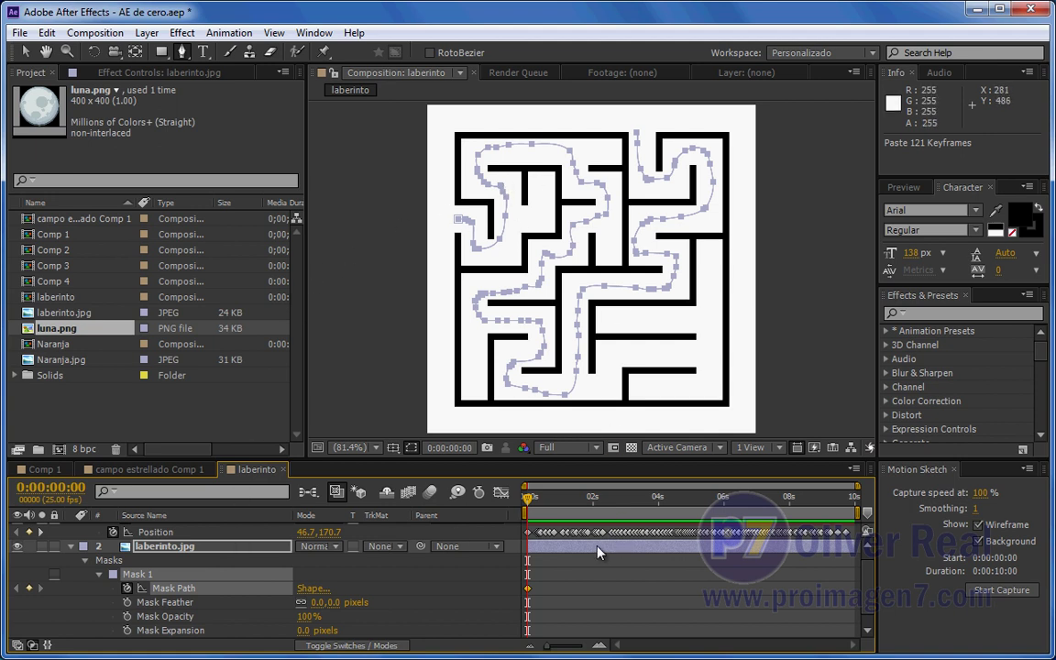
- Scrub and play back from the start to preview the animated mask route
mouse_move(528, 500)
mouse_down()
mouse_move(660, 504)
mouse_move(531, 503)
mouse_move(640, 498)
mouse_up()
scroll(275, 550, up, 1)
click(275, 537)
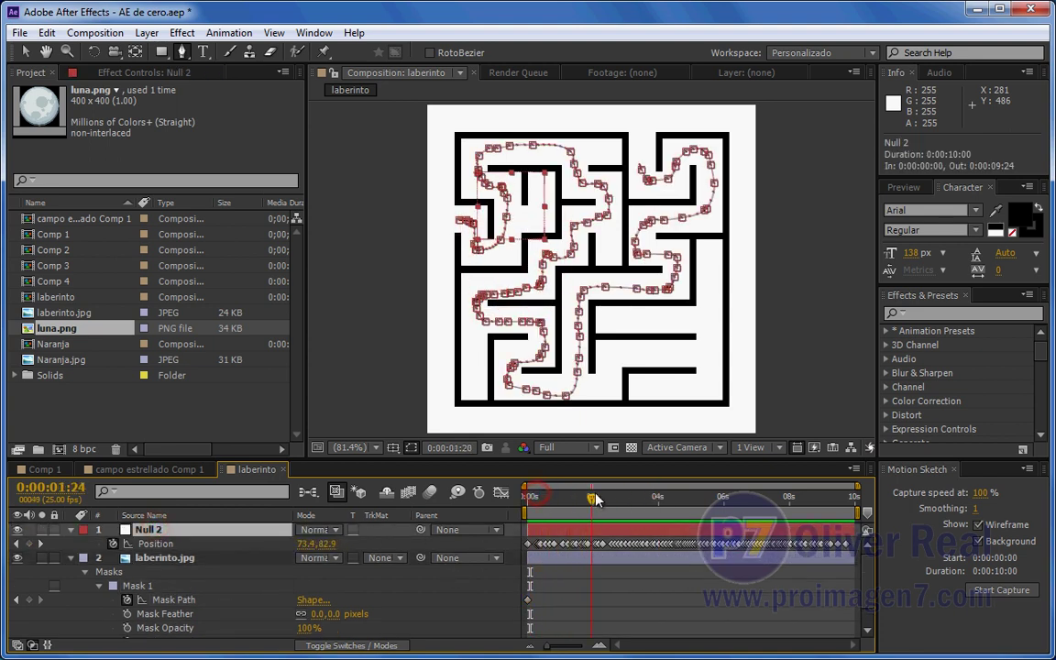
key(space)
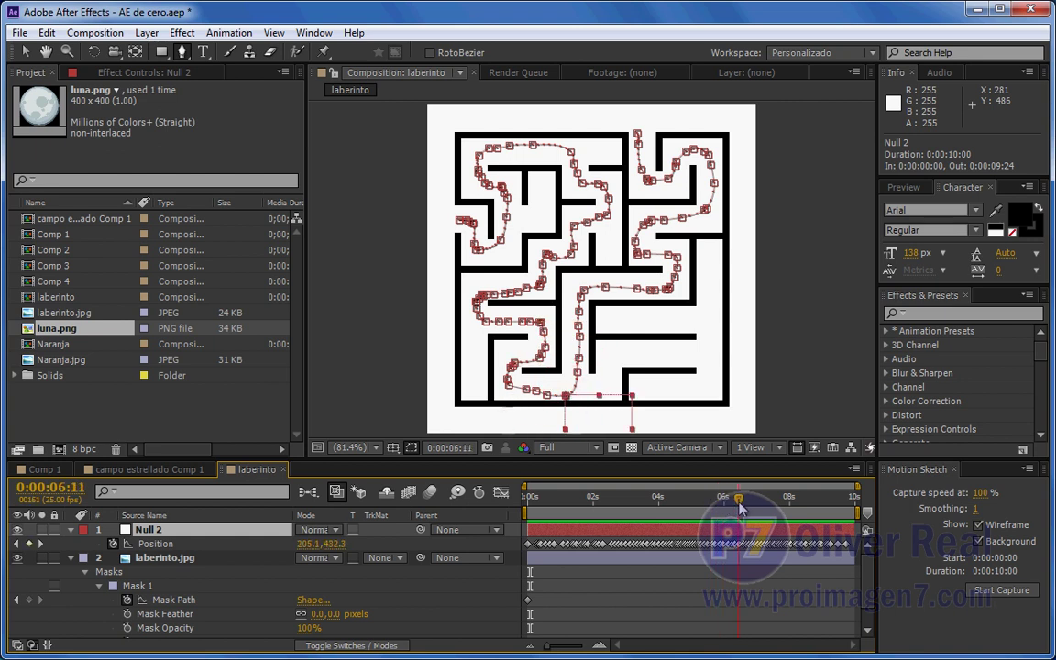
- Undo the mask pasted onto Null 2, then select laberinto.jpg at 0:00:07:16 with the Selection Tool
key(ctrl+v)
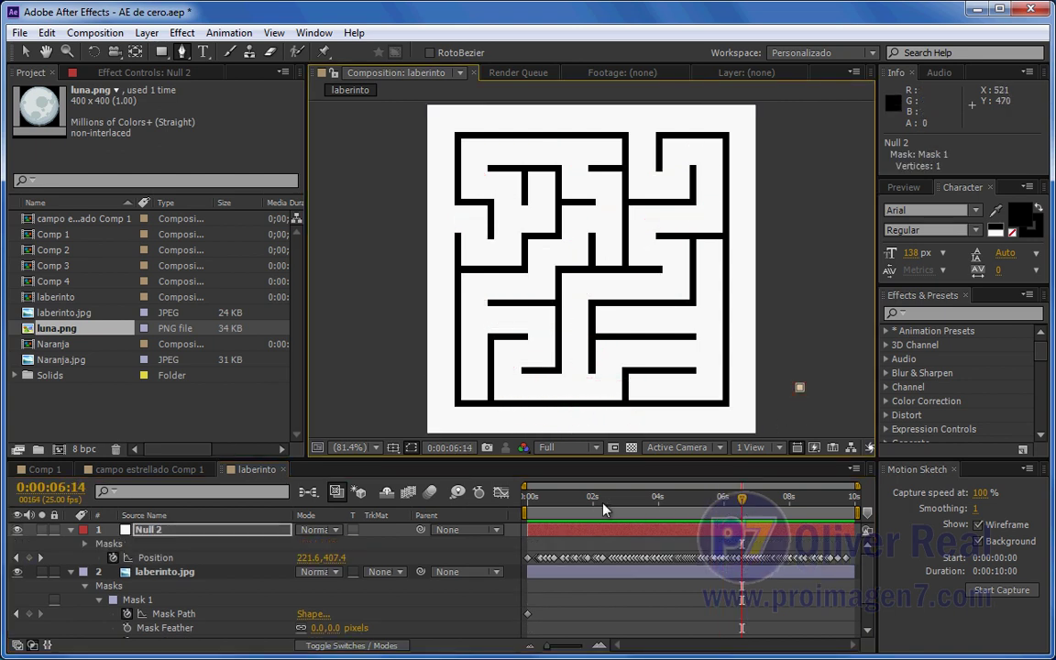
key(ctrl+z)
click(28, 53)
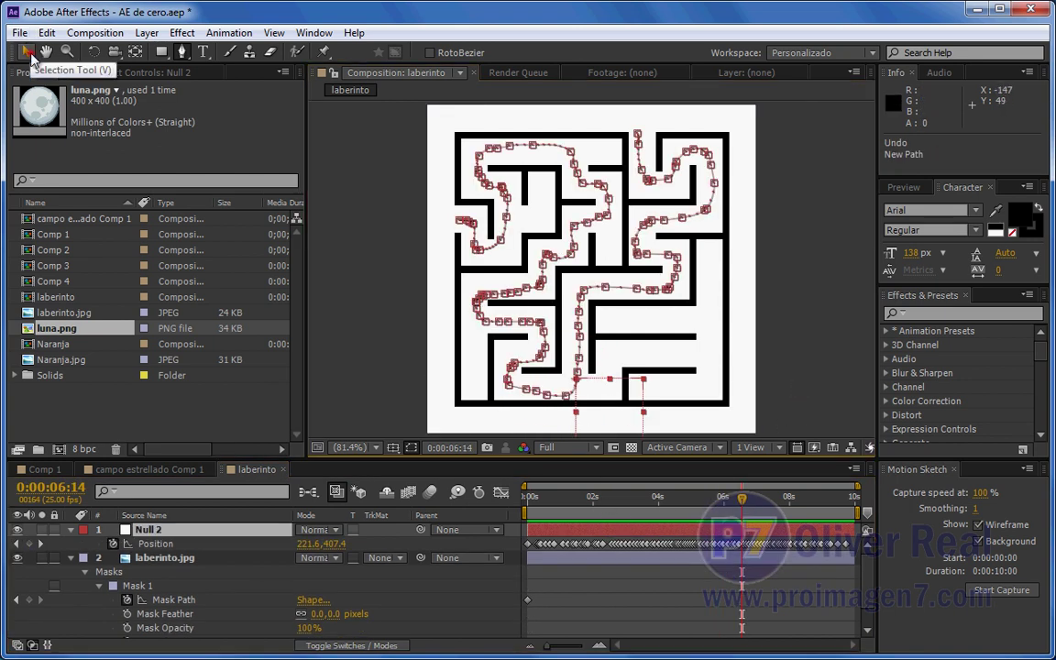
click(825, 393)
mouse_move(742, 498)
mouse_down()
mouse_move(782, 505)
mouse_move(753, 499)
mouse_up()
click(665, 557)
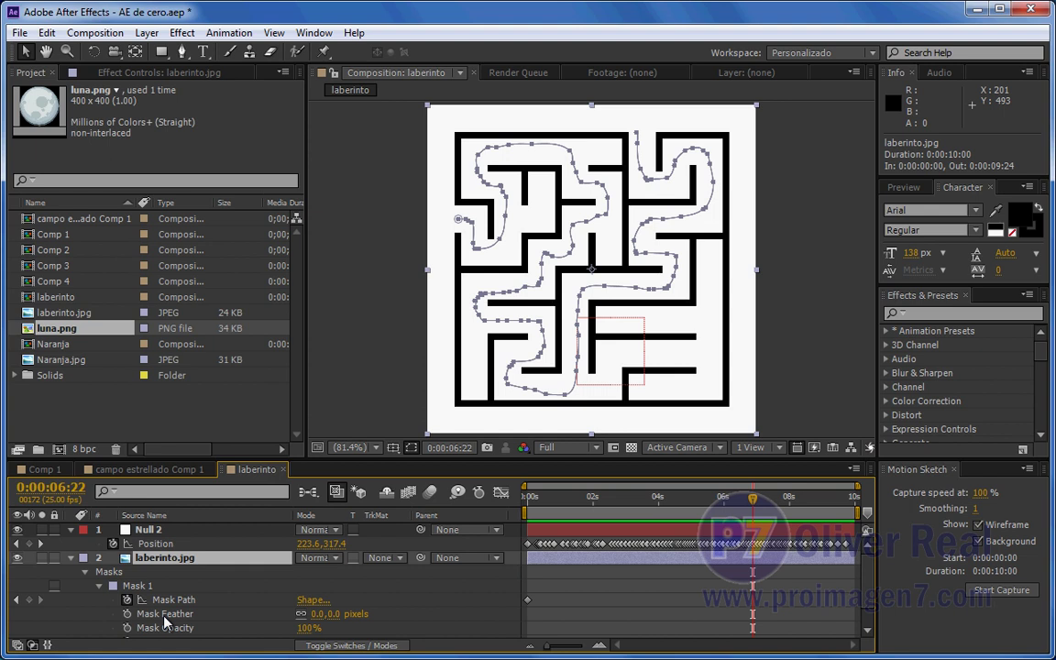
- Delete Mask 1 from laberinto.jpg and scrub the timeline to check Null 2's motion
click(138, 585)
key(Delete)
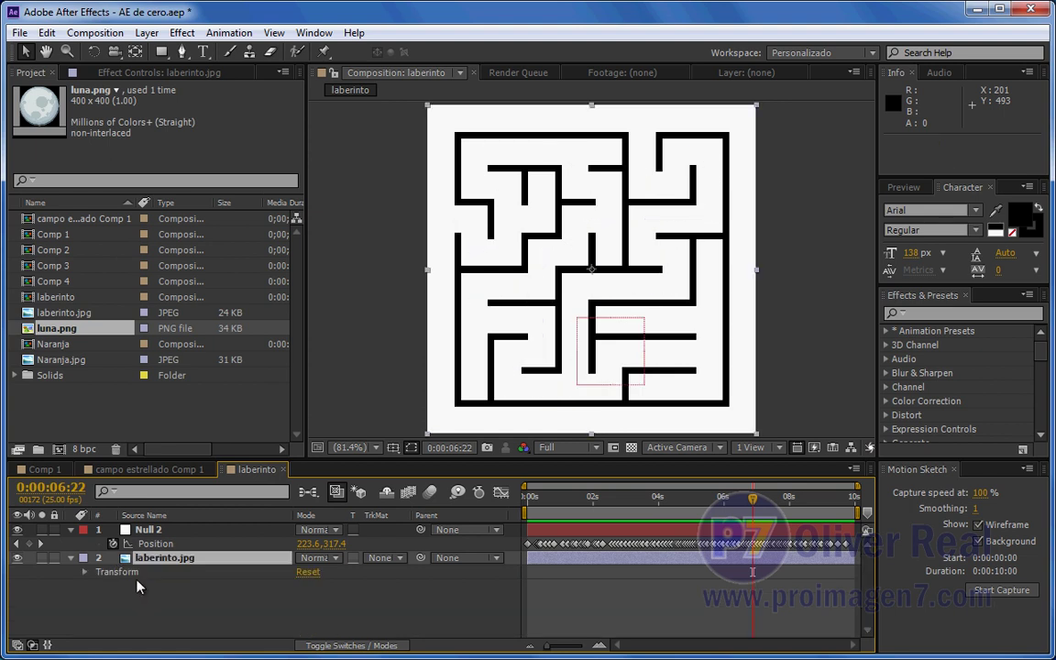
drag(596, 500, 717, 500)
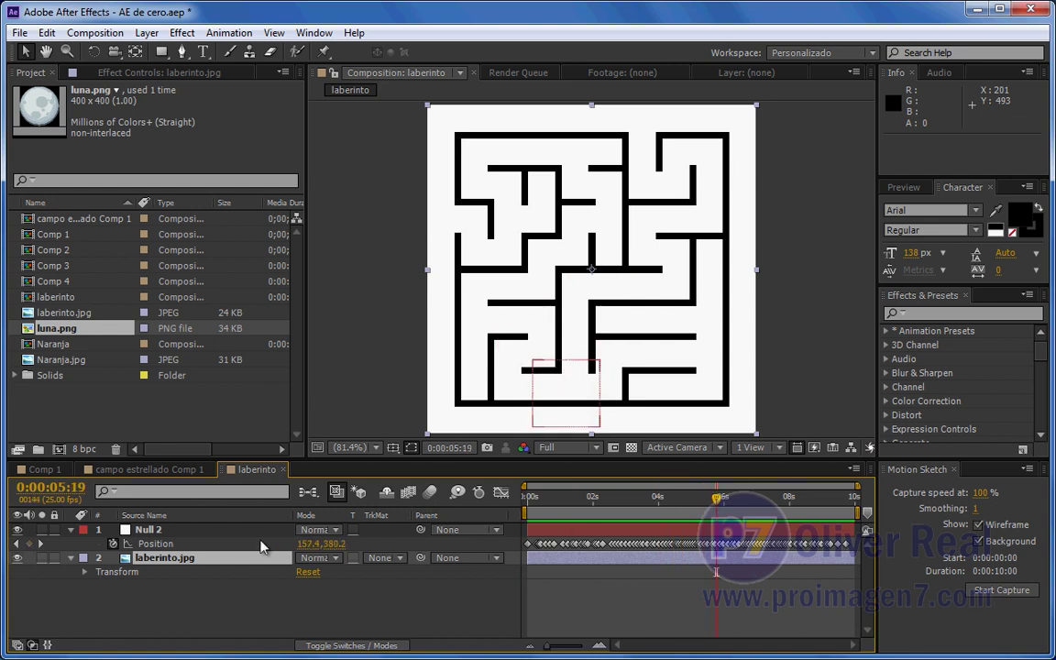
click(146, 530)
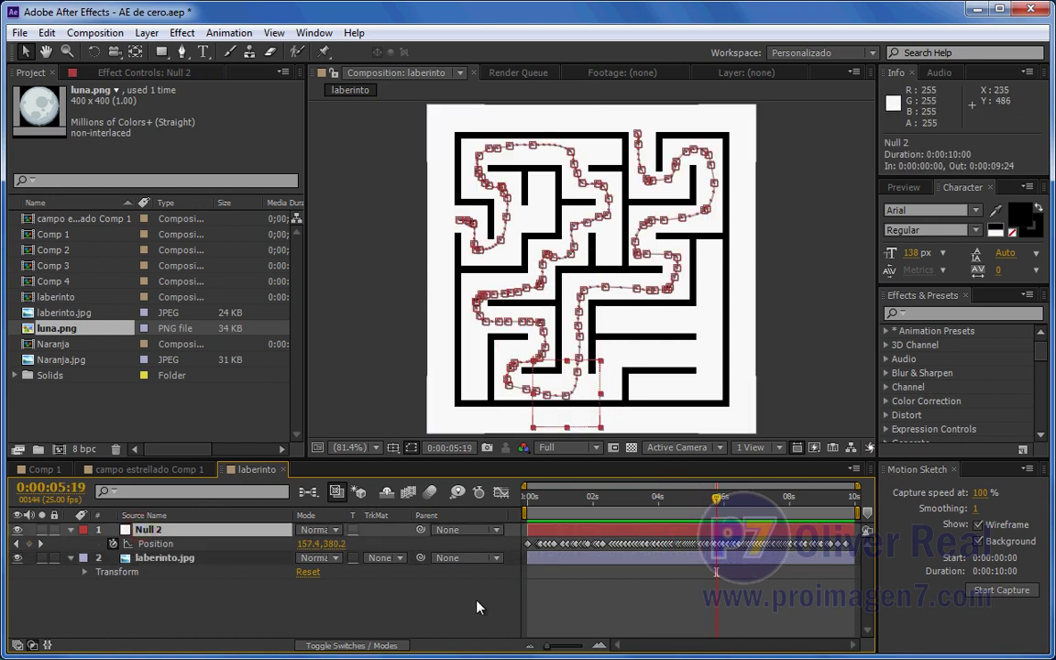
click(348, 605)
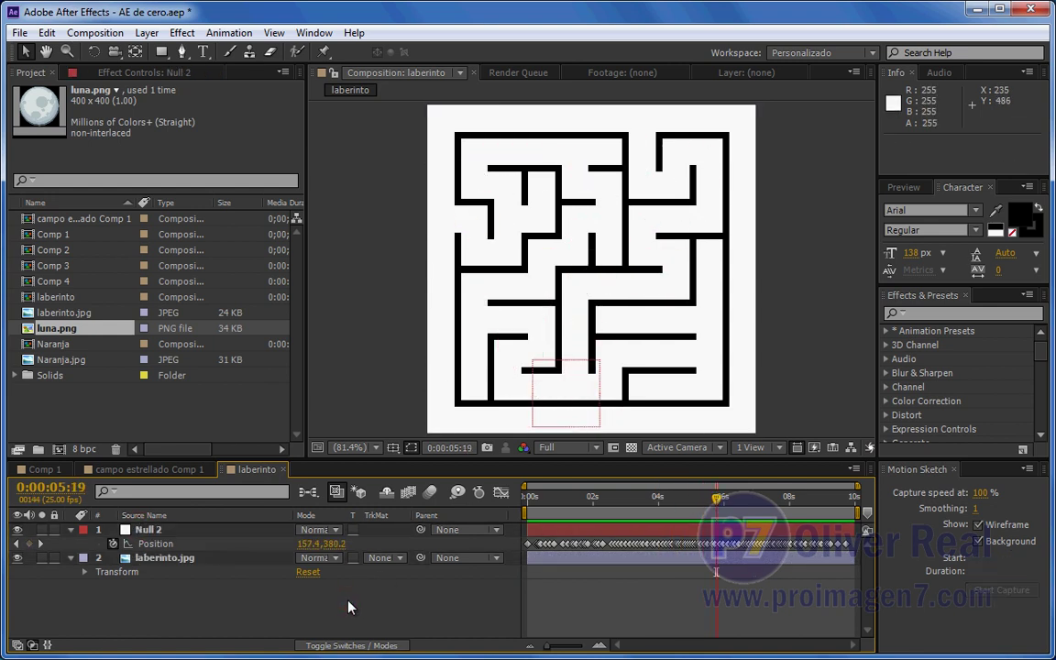
drag(530, 499, 576, 502)
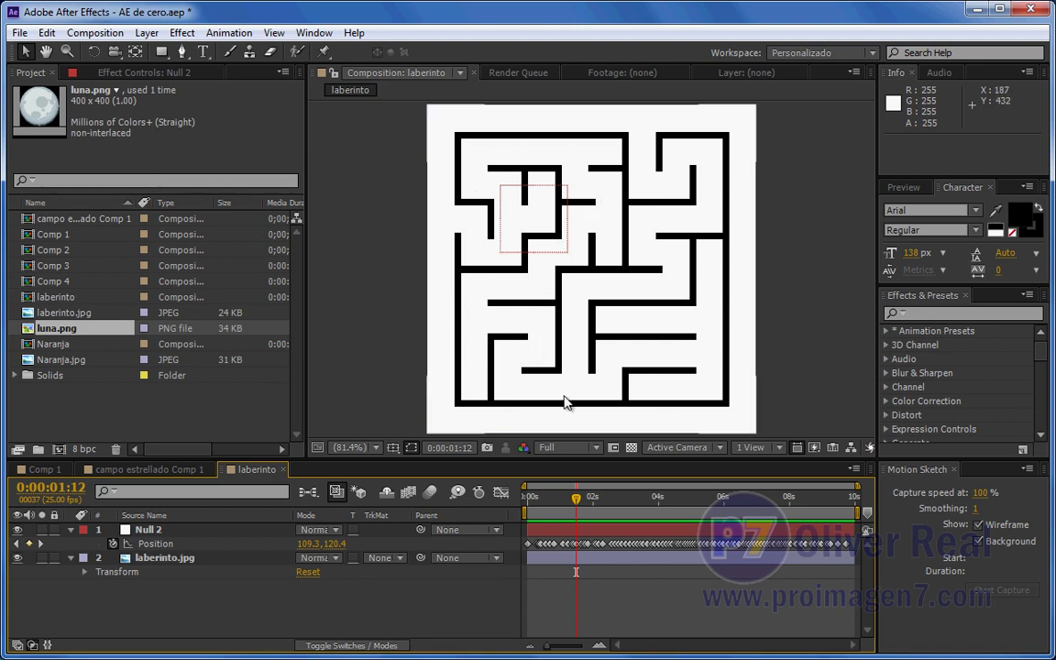
- Add a comp-sized solid named 'particulas' at the top of the laberinto composition
right_click(243, 608)
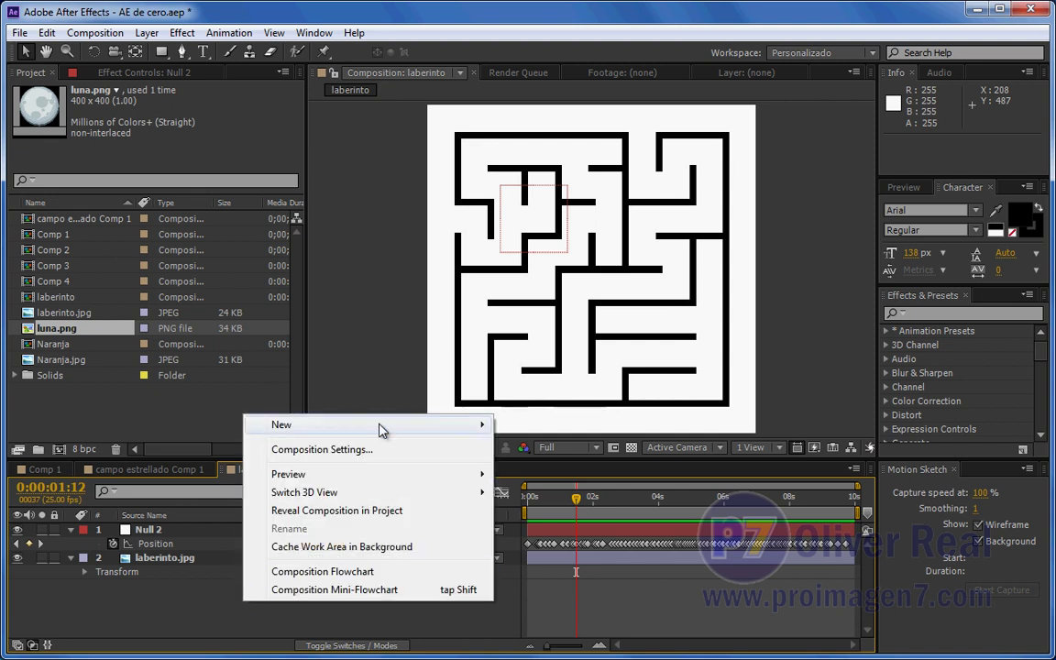
mouse_move(382, 427)
click(532, 468)
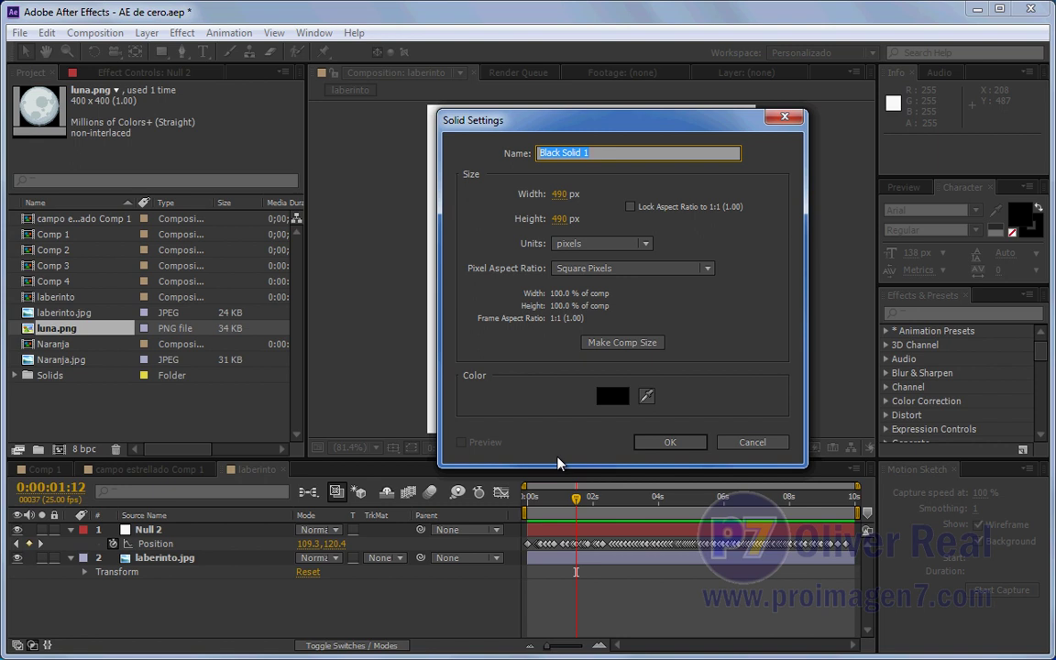
text(particulas)
click(633, 342)
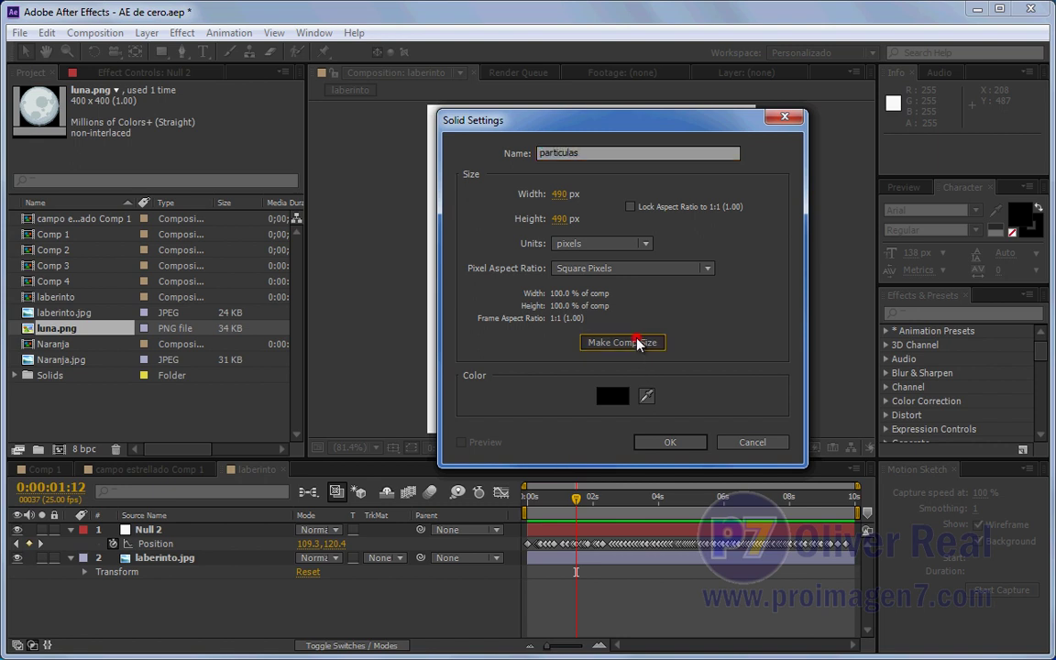
click(668, 442)
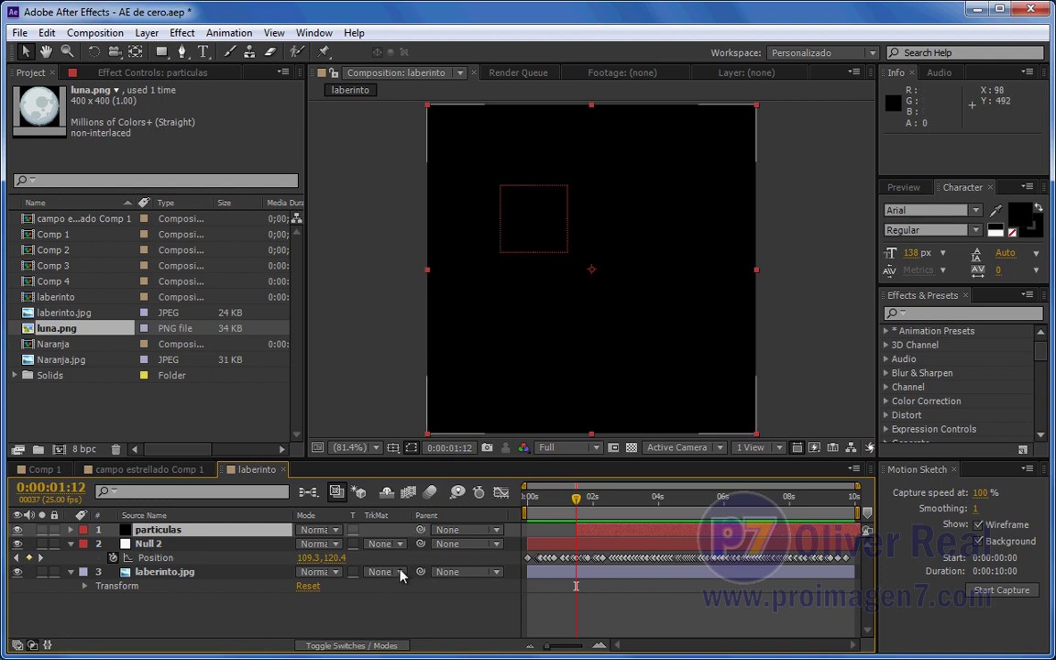
click(334, 538)
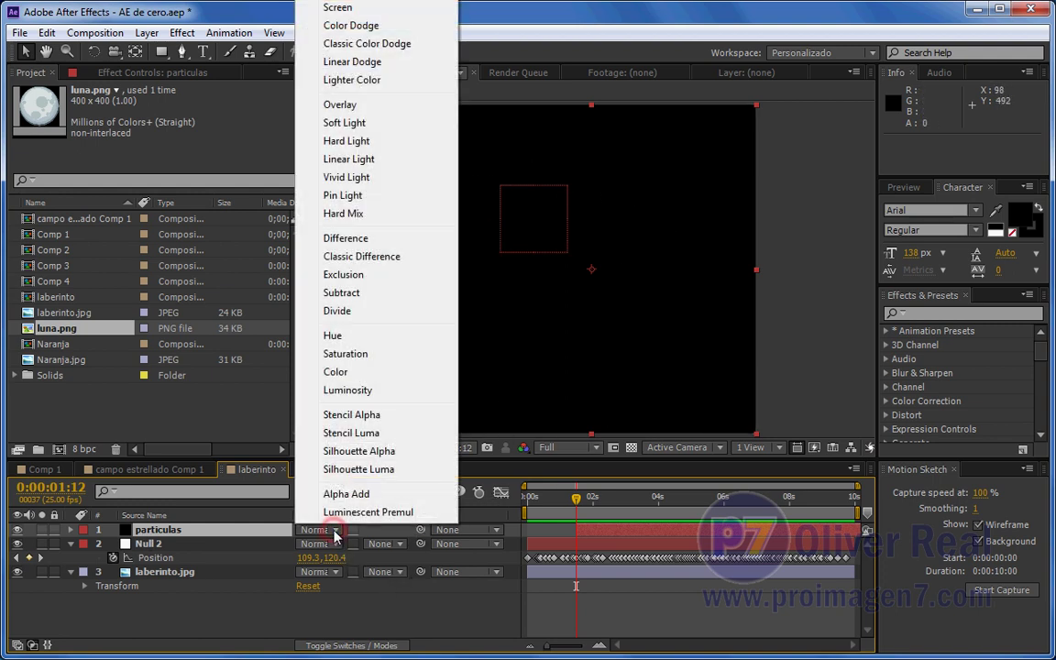
click(354, 11)
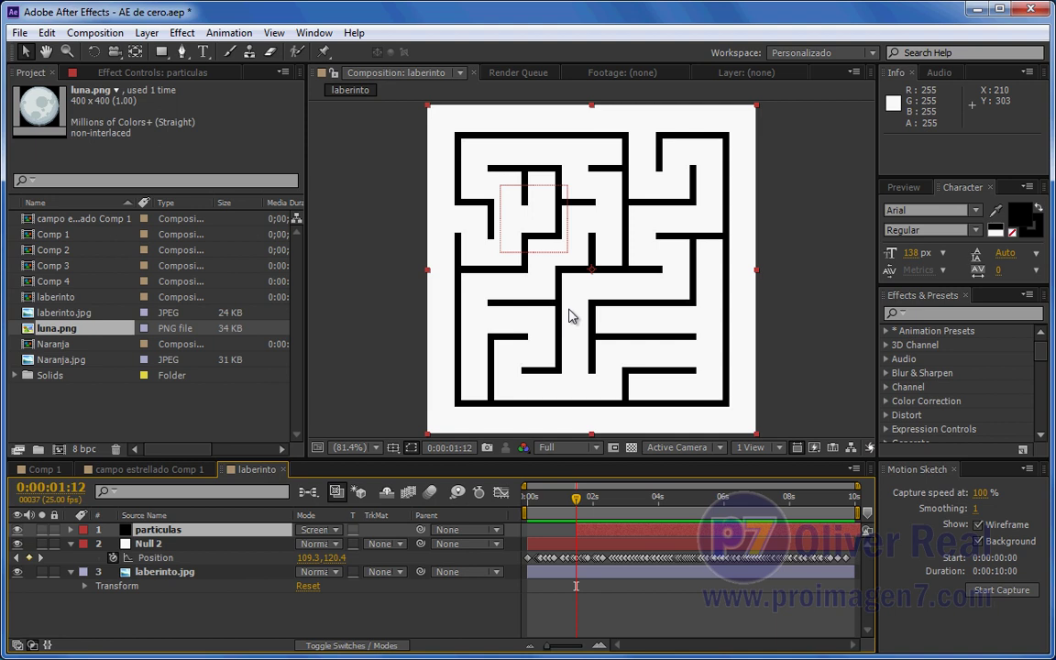
click(336, 530)
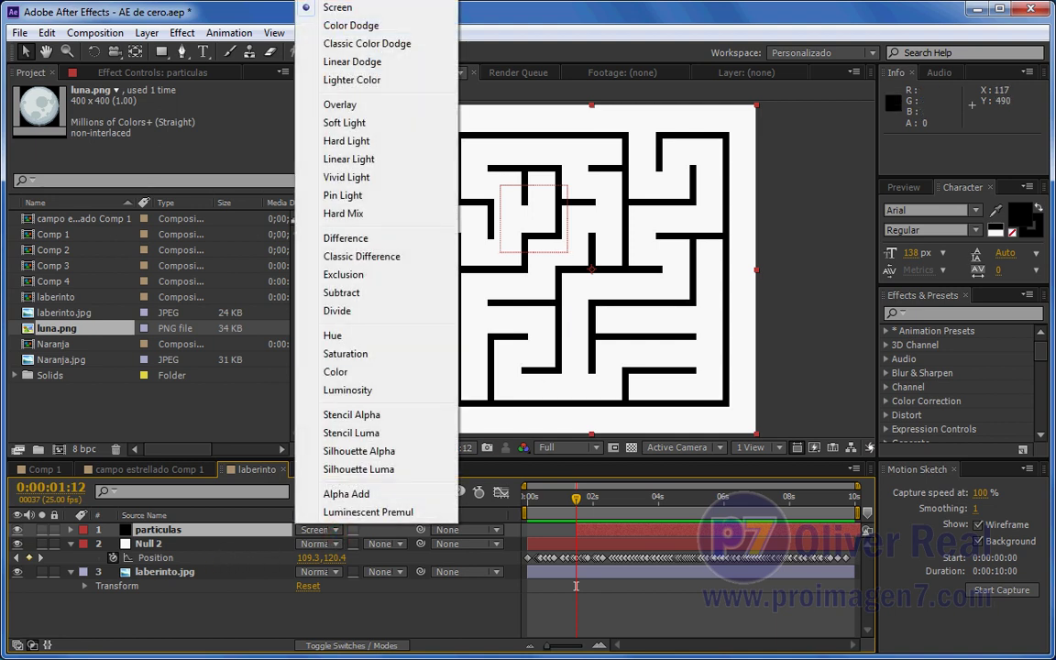
click(327, 276)
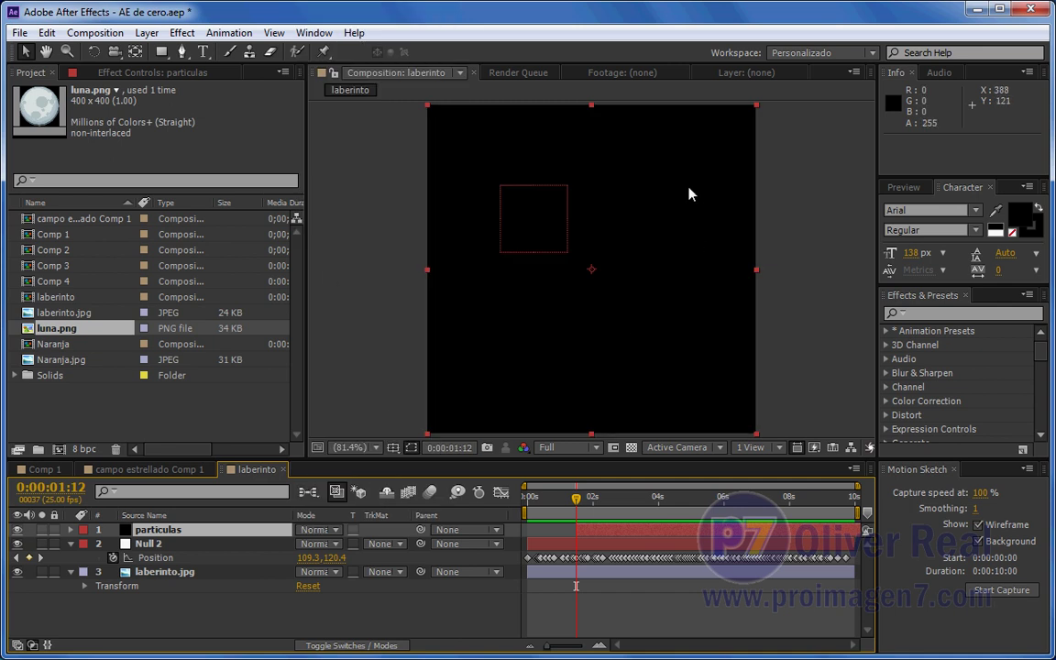
click(183, 34)
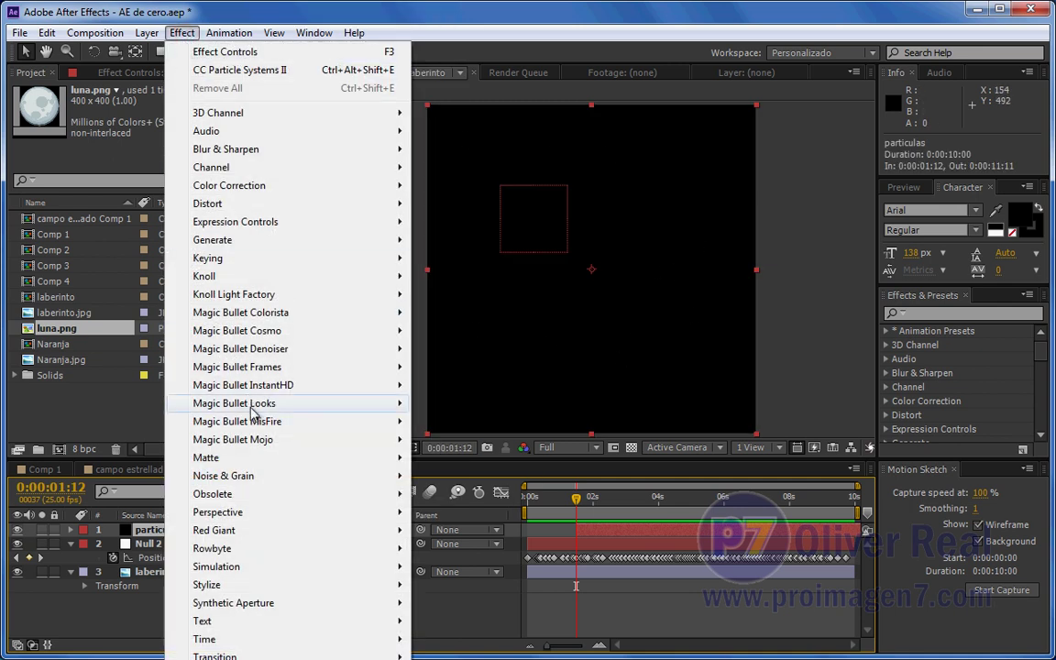
mouse_move(231, 570)
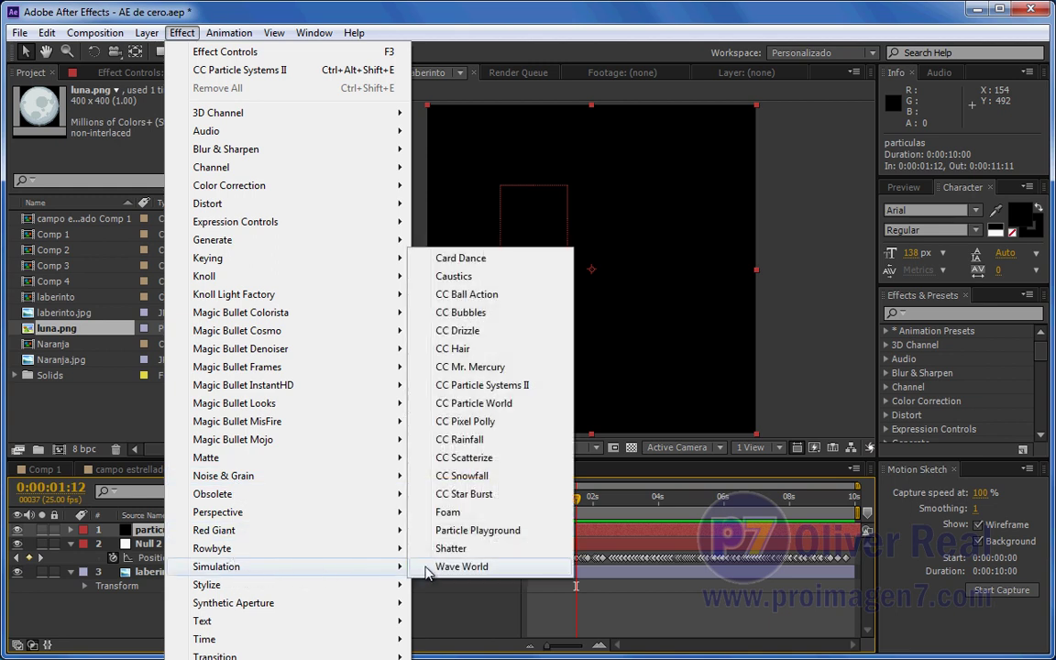
click(484, 386)
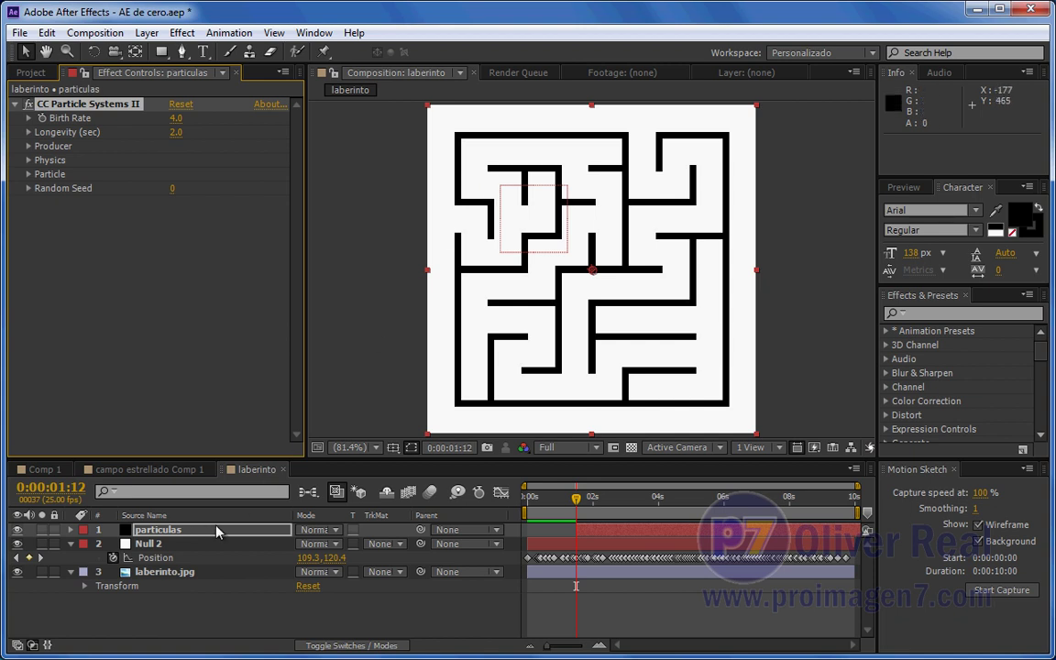
click(50, 105)
key(Delete)
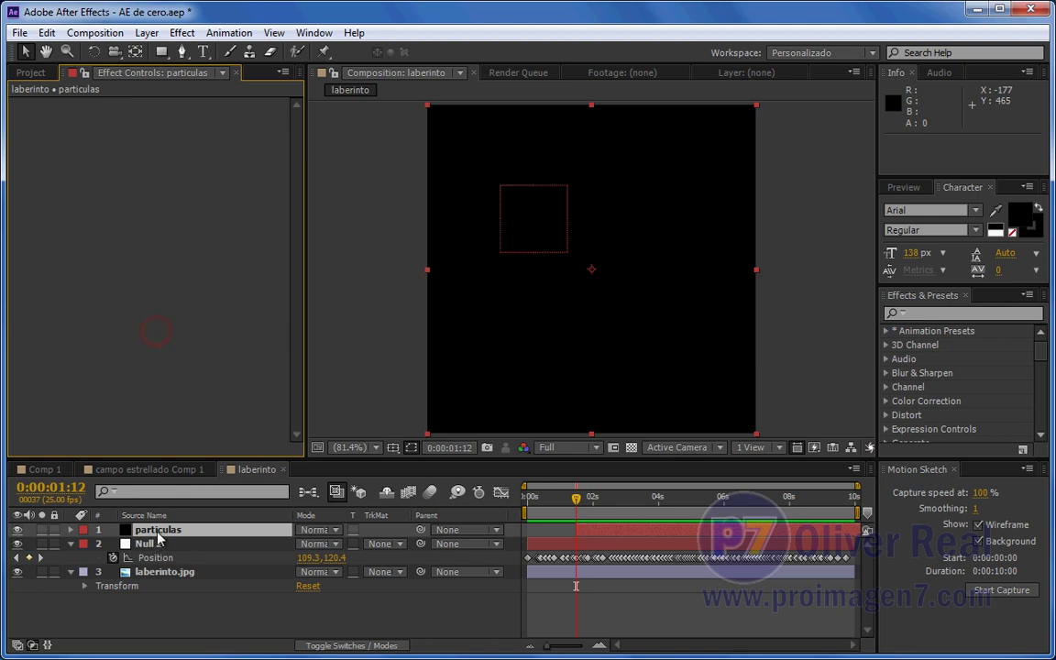
click(158, 531)
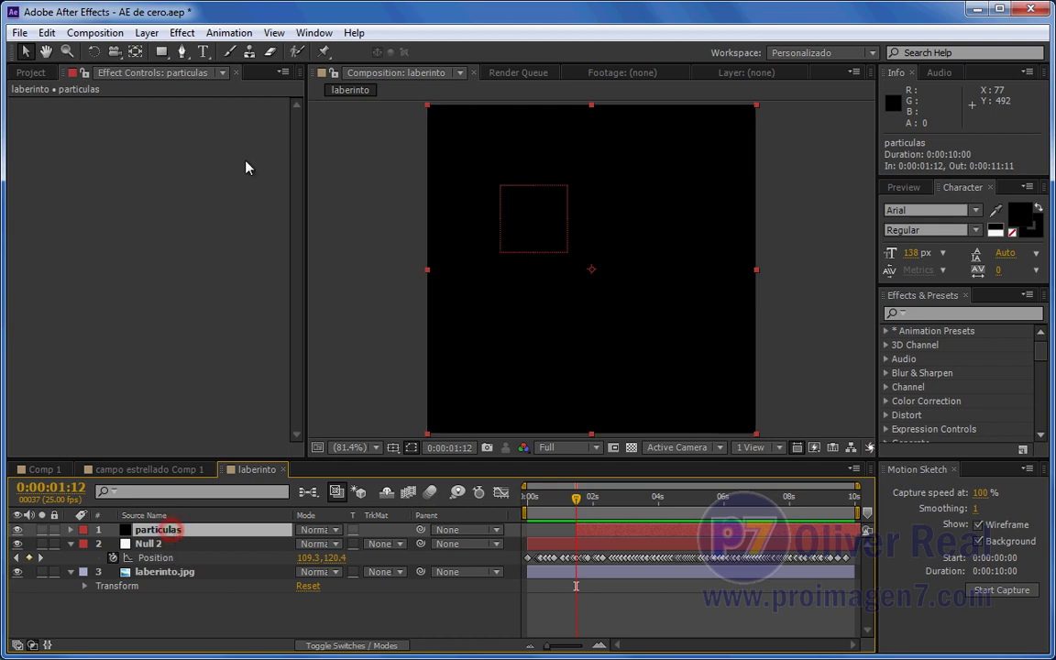
- Apply Lens Flare to the particulas solid and set its blending mode to Screen
click(182, 33)
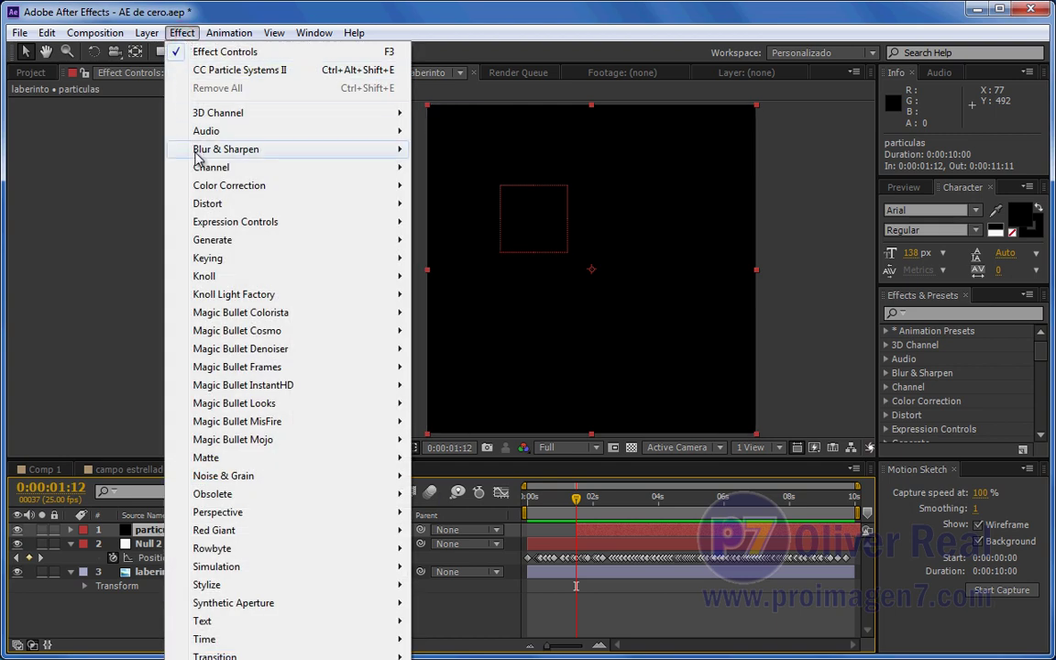
mouse_move(255, 241)
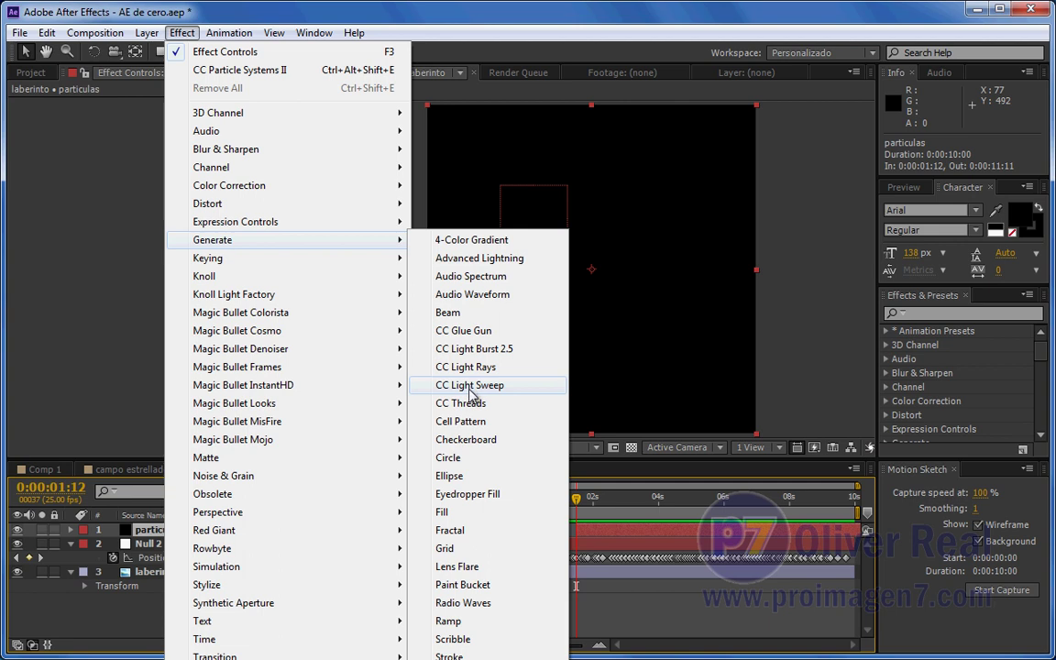
click(457, 566)
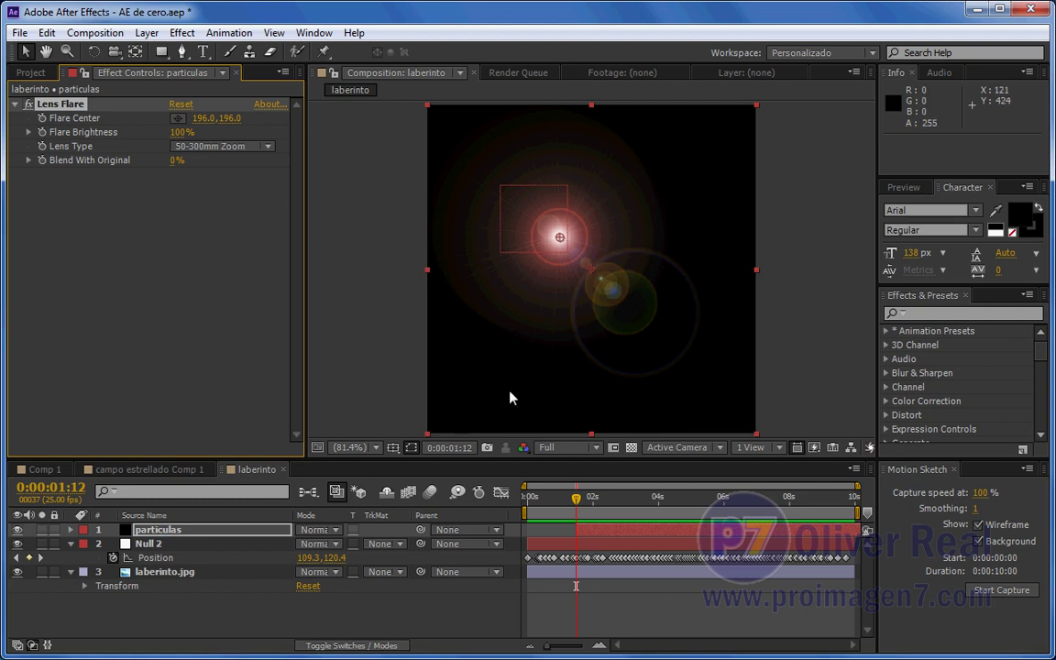
click(335, 531)
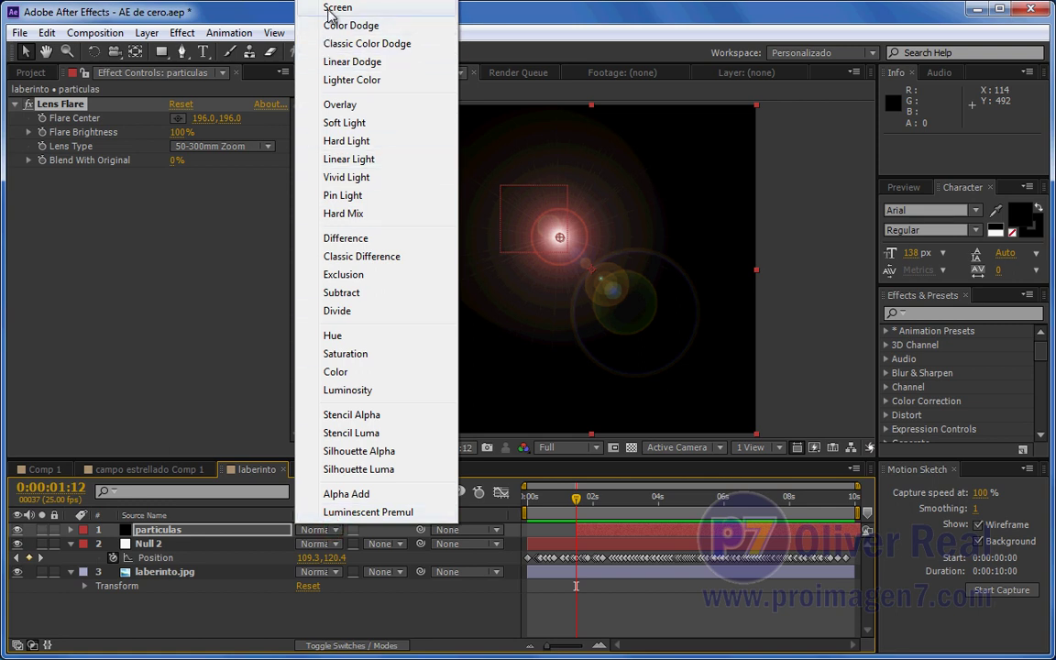
click(329, 9)
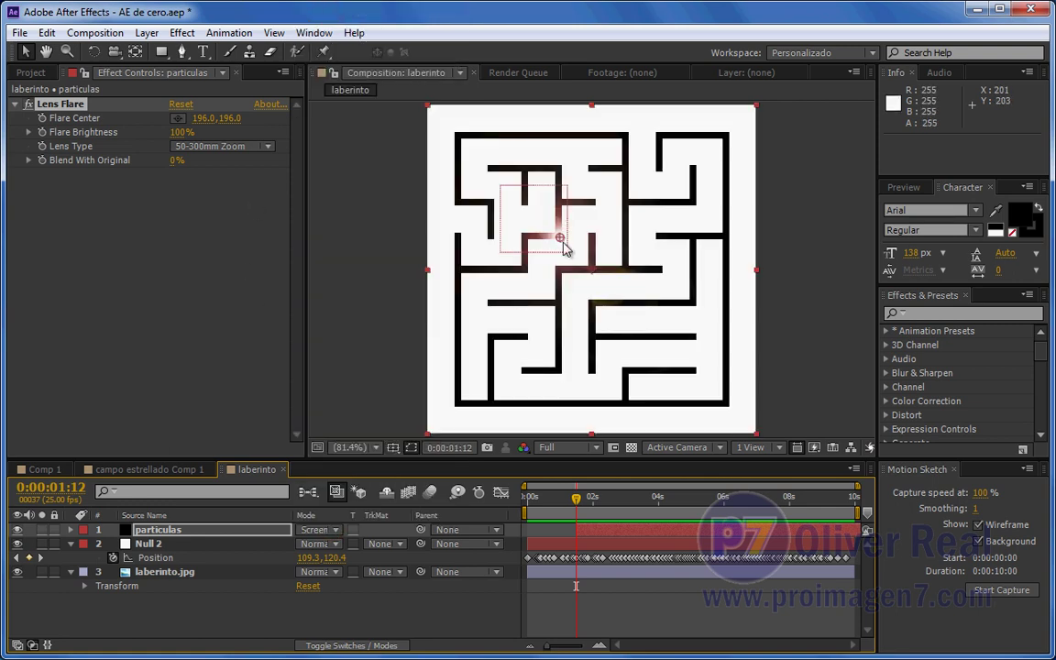
- Test the flare centre across the maze, toggling the maze layer, then delete Lens Flare
drag(195, 117, 421, 135)
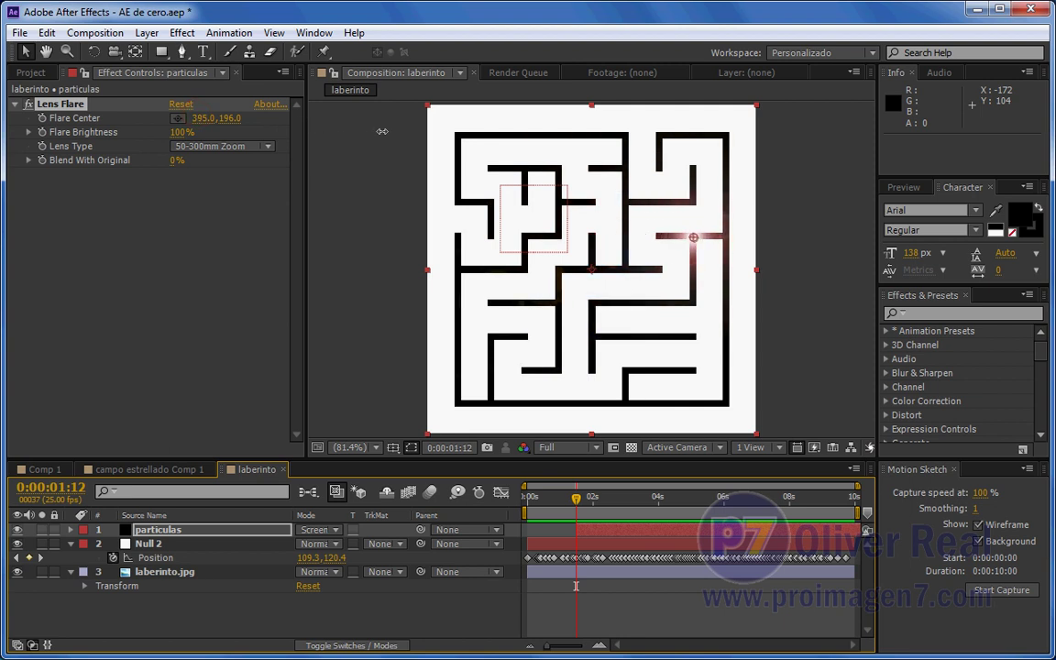
drag(421, 135, 137, 134)
click(17, 572)
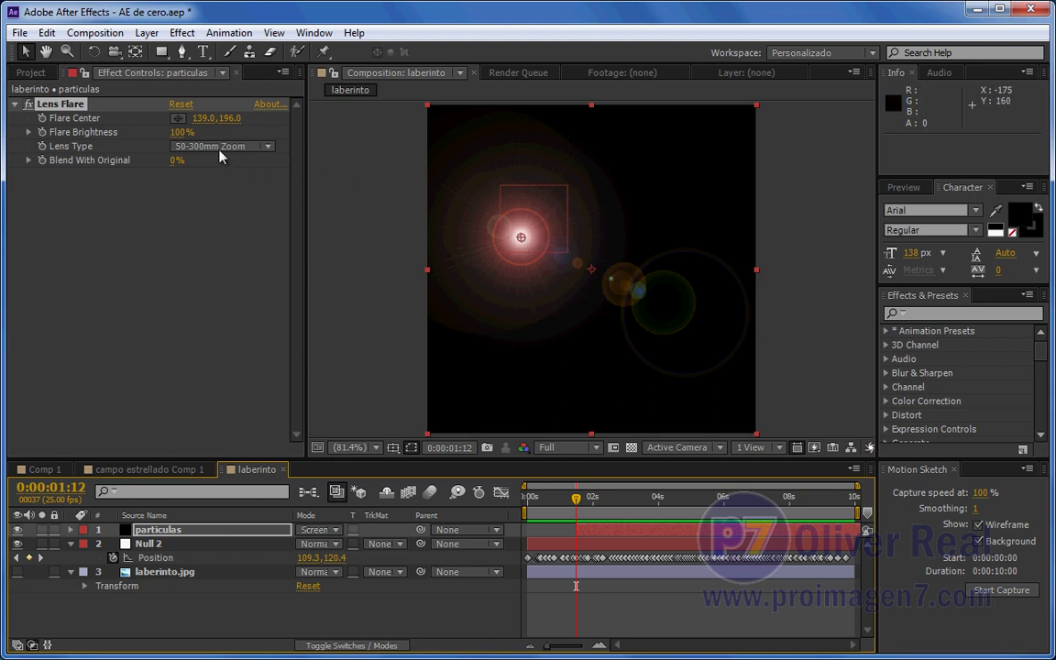
mouse_move(201, 118)
mouse_down()
mouse_move(454, 123)
mouse_move(345, 123)
mouse_up()
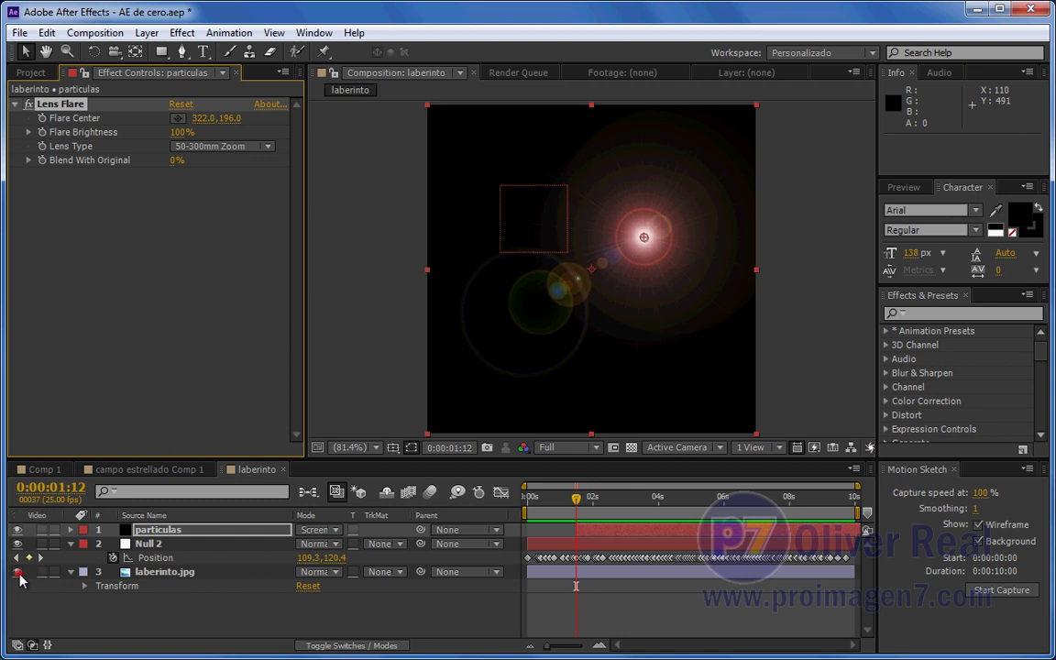
click(16, 572)
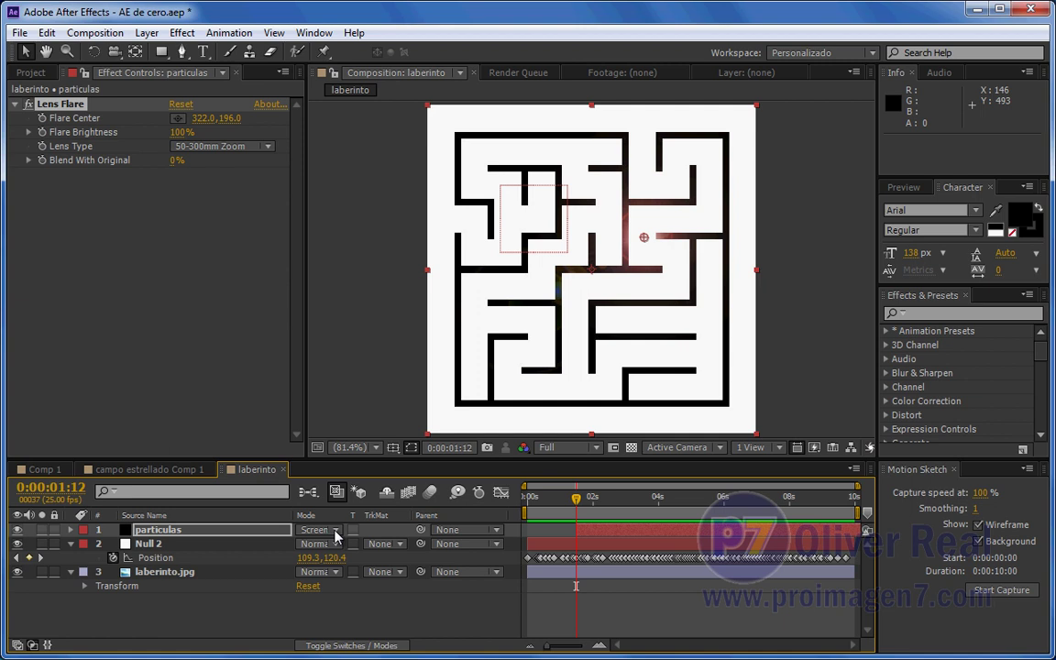
click(55, 103)
key(Delete)
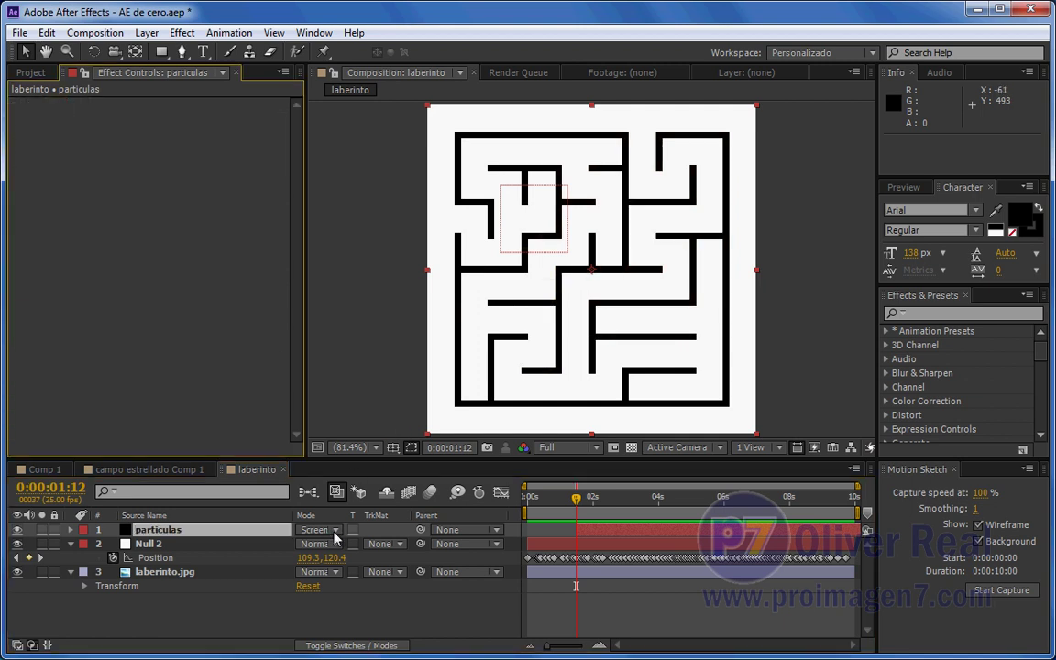
- Return particulas to Normal blending and apply CC Particle Systems II to it
click(309, 520)
click(303, 7)
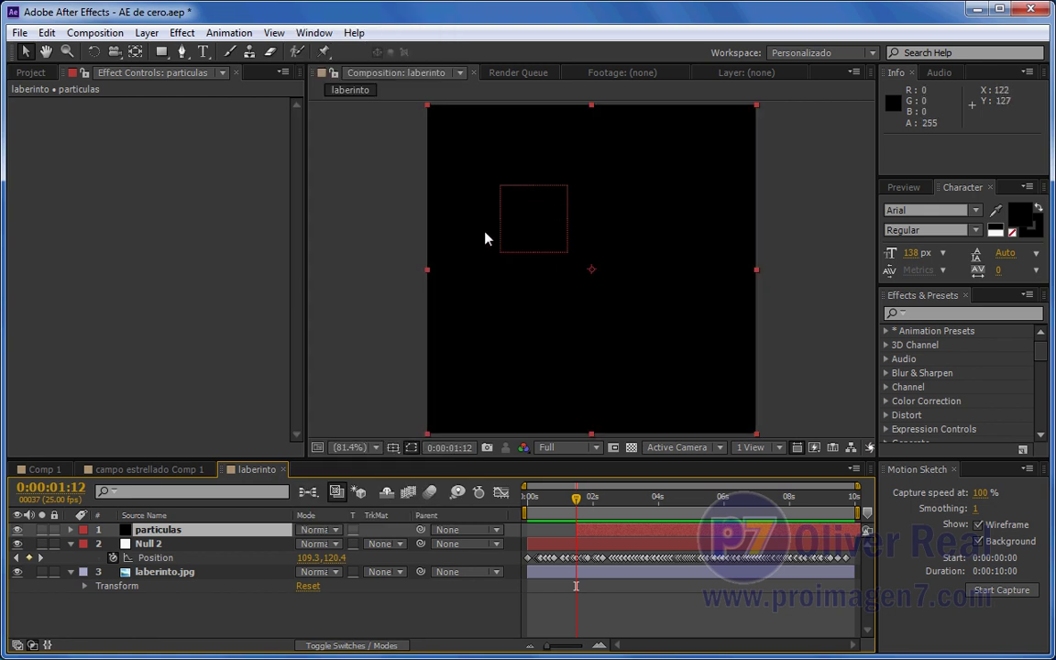
click(155, 530)
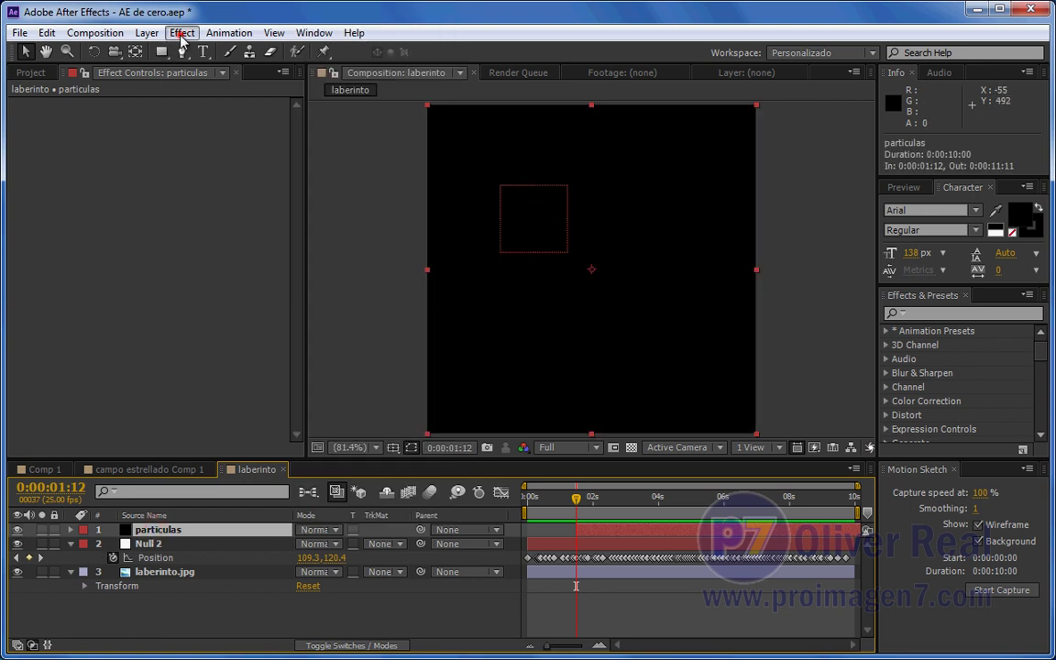
click(181, 33)
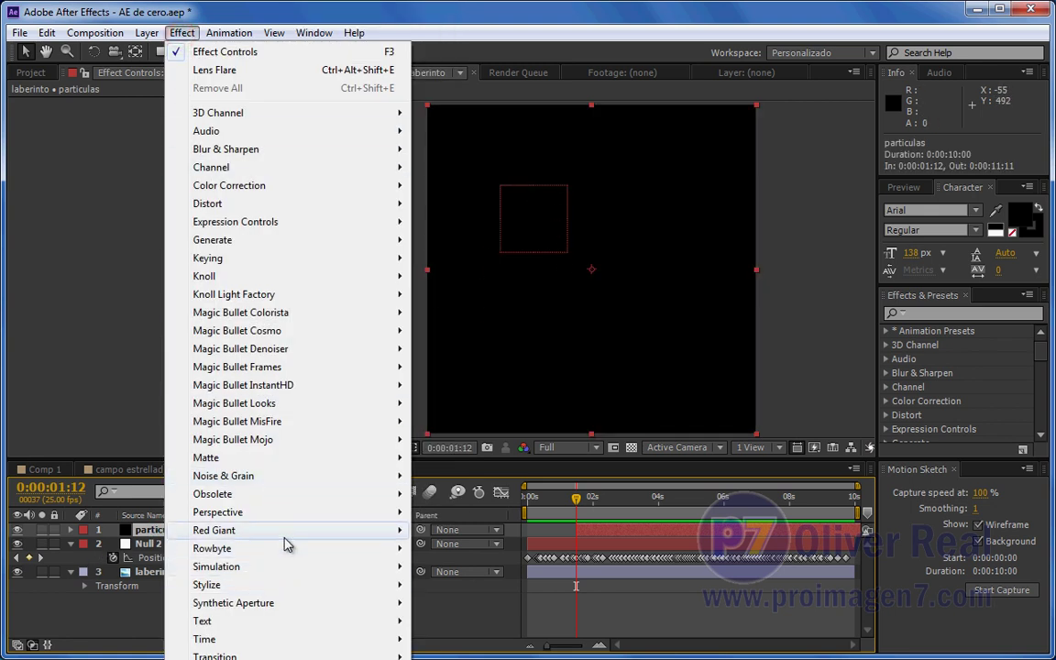
mouse_move(259, 552)
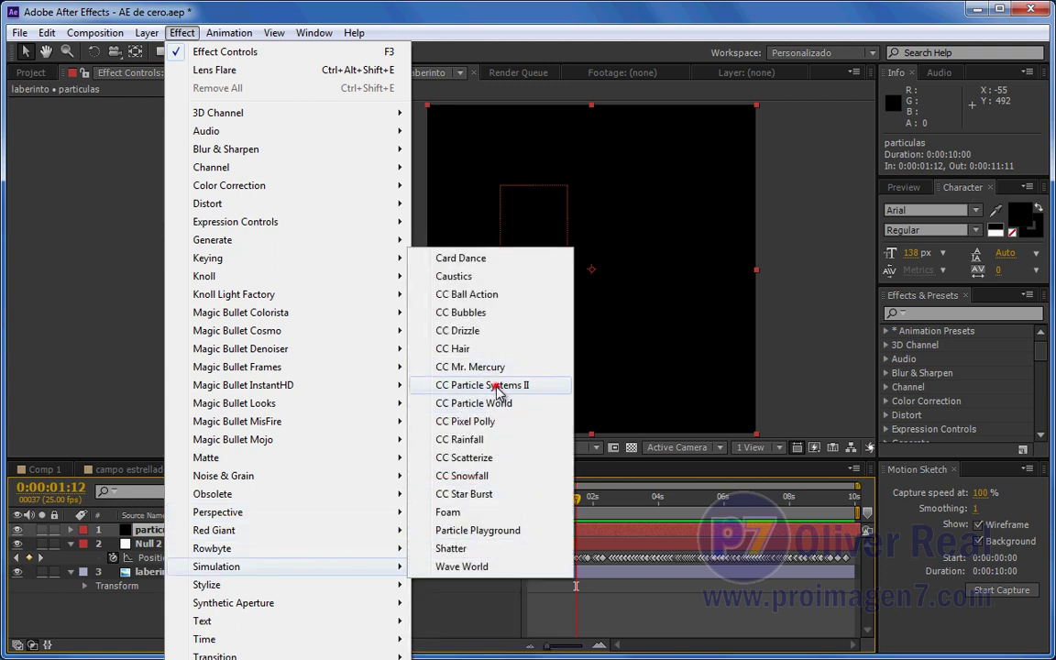
click(495, 387)
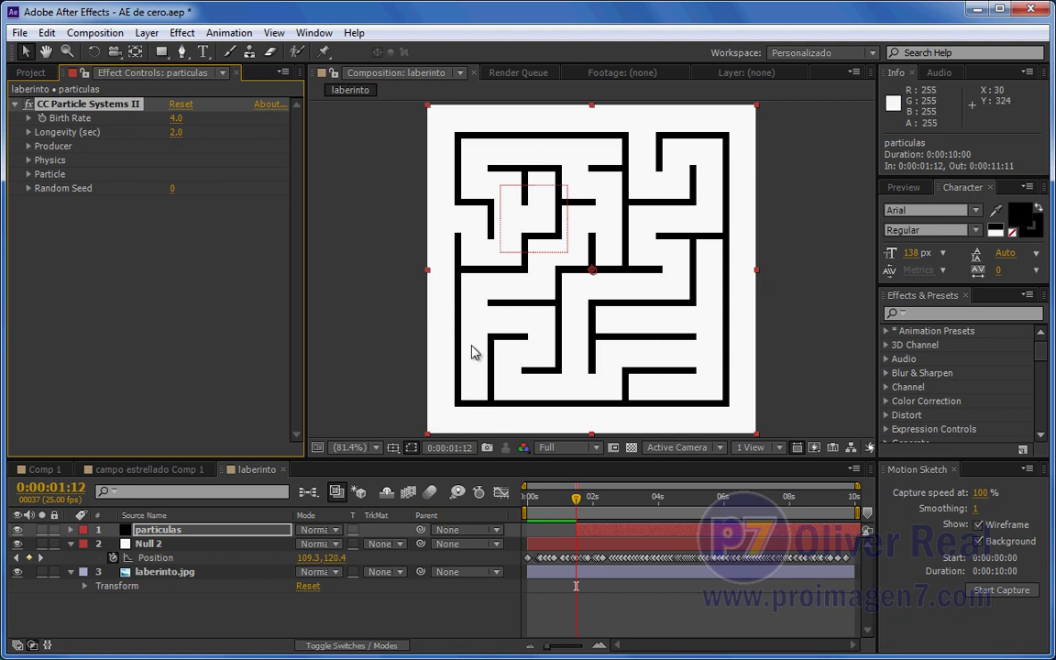
- Start the particulas layer at 0 seconds and set Birth Rate to 0.5
mouse_move(611, 535)
mouse_down()
mouse_move(566, 534)
mouse_move(670, 489)
mouse_move(583, 489)
mouse_up()
click(548, 498)
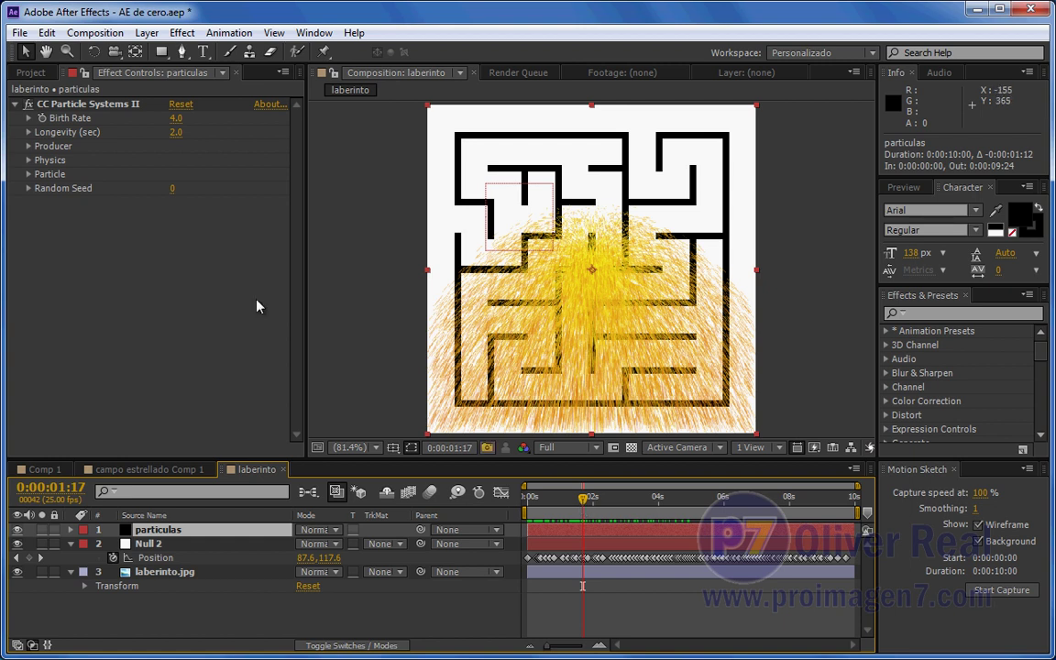
click(175, 118)
text(1)
key(Return)
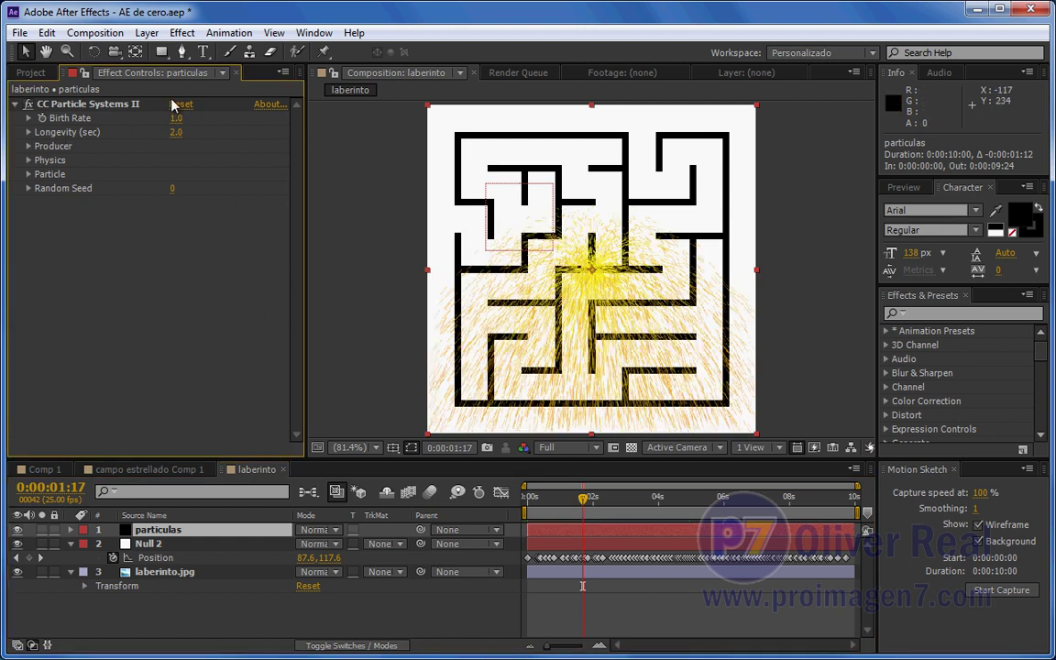
click(175, 118)
text(.5)
key(Return)
- Set Longevity to 0.5 seconds and scrub the timeline to review the particles
mouse_move(583, 497)
mouse_down()
mouse_move(543, 507)
mouse_move(588, 499)
mouse_up()
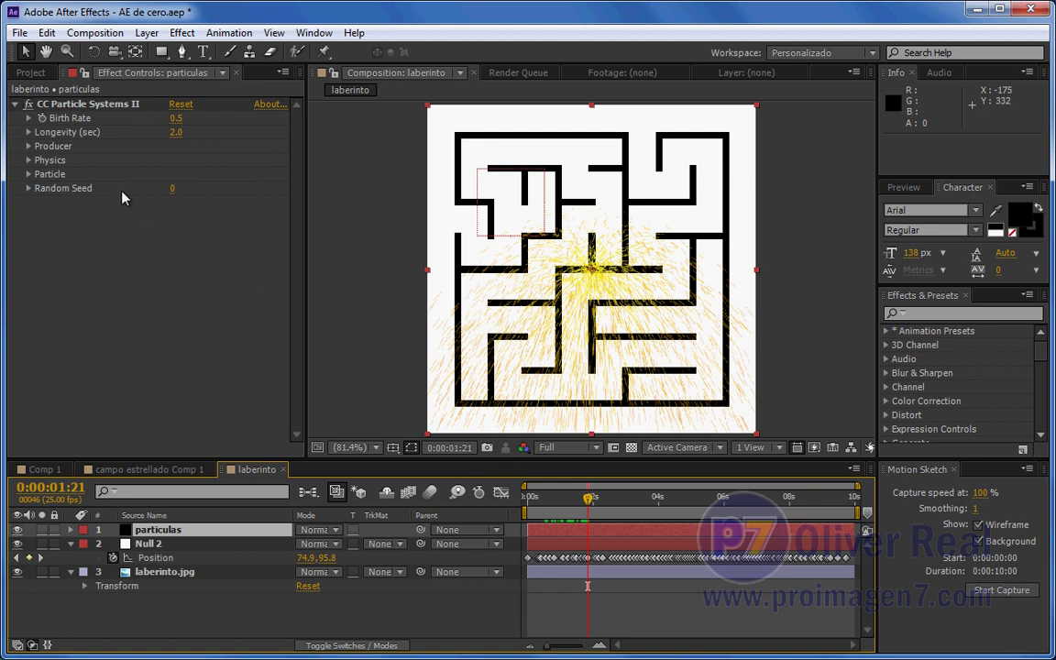
click(175, 132)
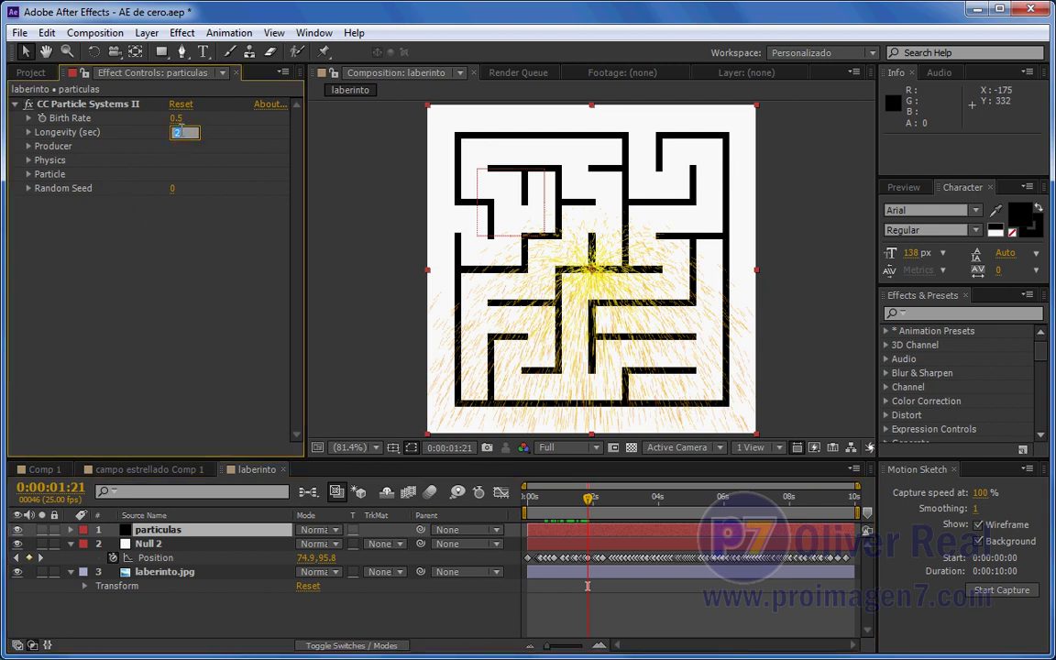
text(.5)
key(Return)
click(545, 501)
drag(545, 507, 579, 499)
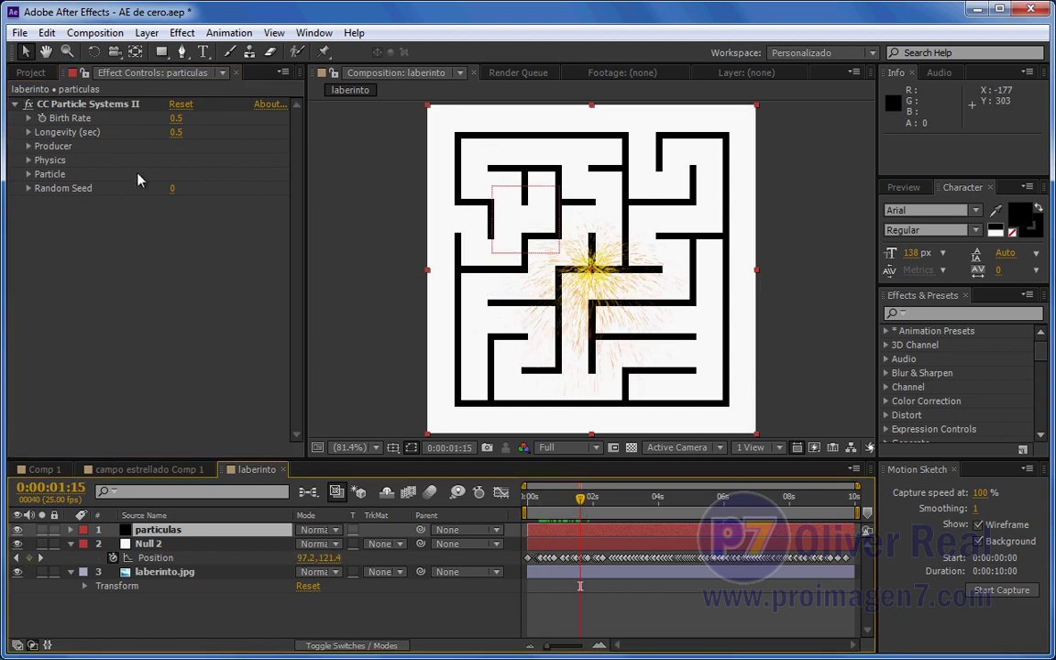
- Expand the Physics settings and set Gravity to 0
click(28, 161)
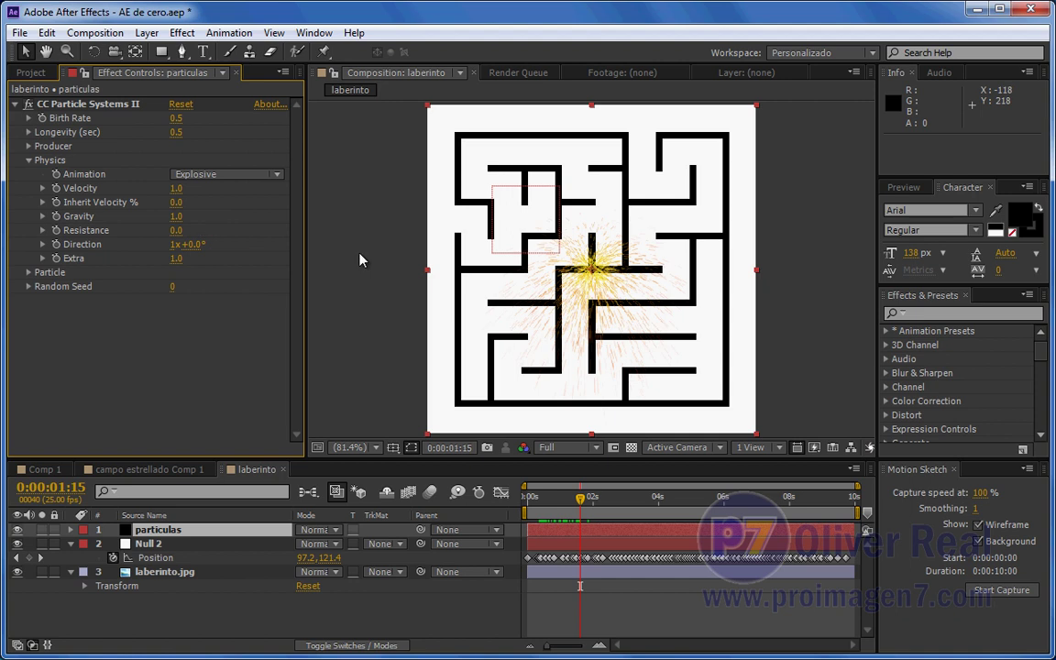
click(174, 220)
text(0)
click(226, 371)
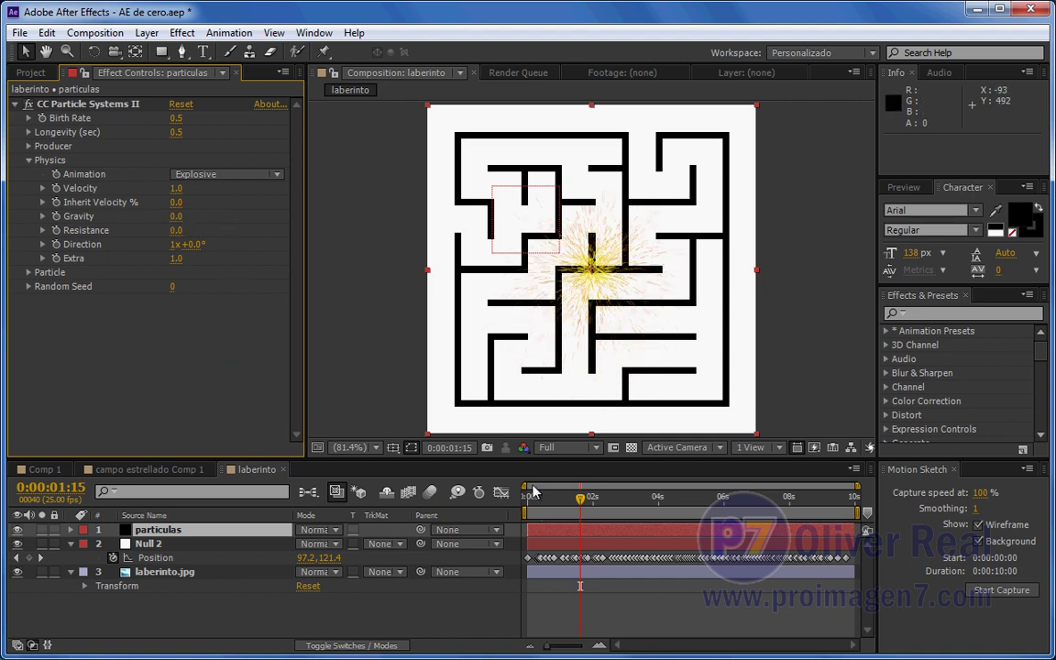
- Raise Resistance to 32.1, scrubbing the timeline to check the burst stays compact
drag(547, 498, 566, 500)
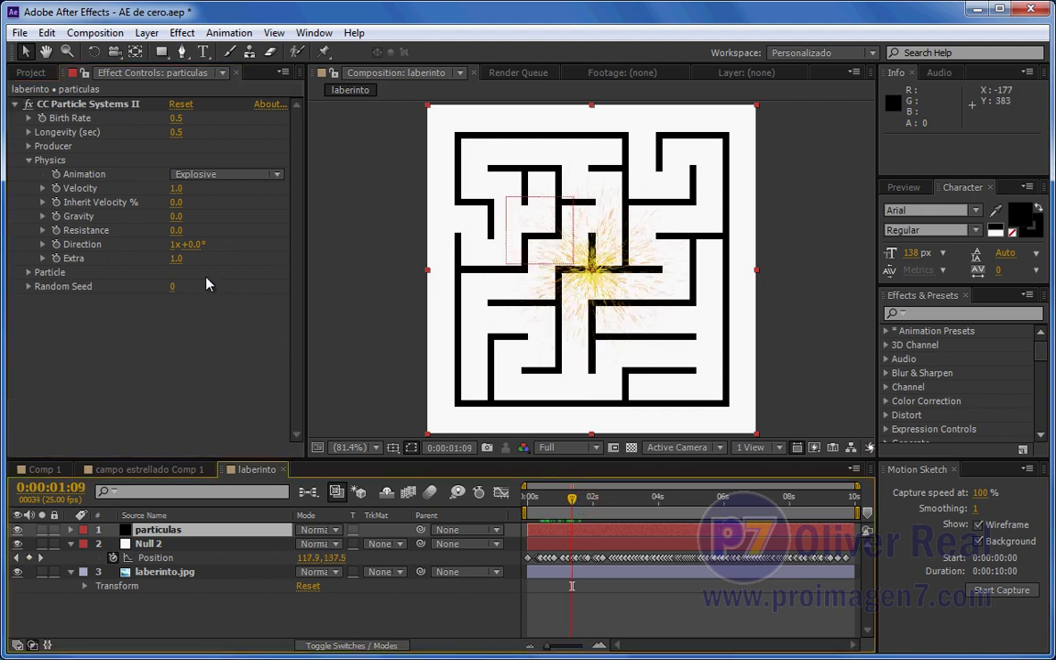
drag(174, 230, 204, 231)
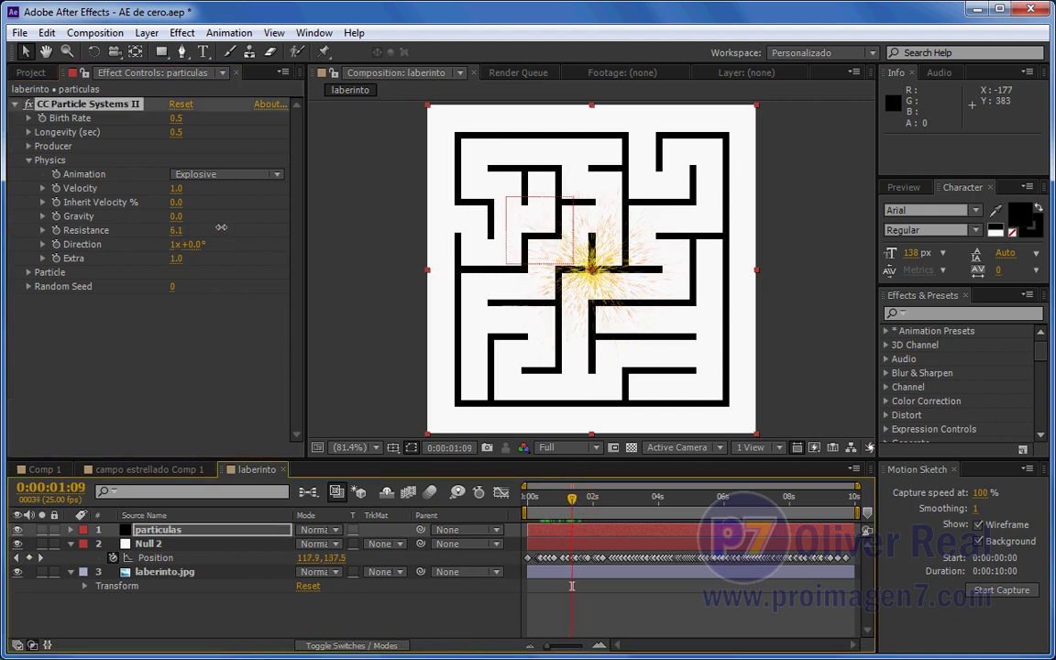
drag(572, 496, 560, 496)
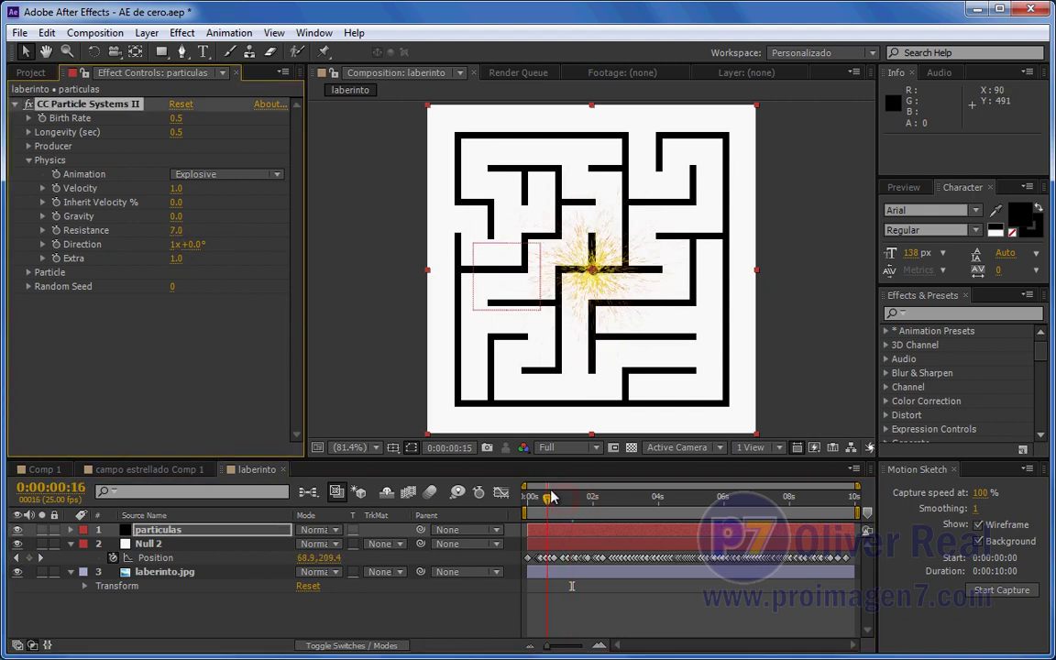
drag(175, 230, 160, 205)
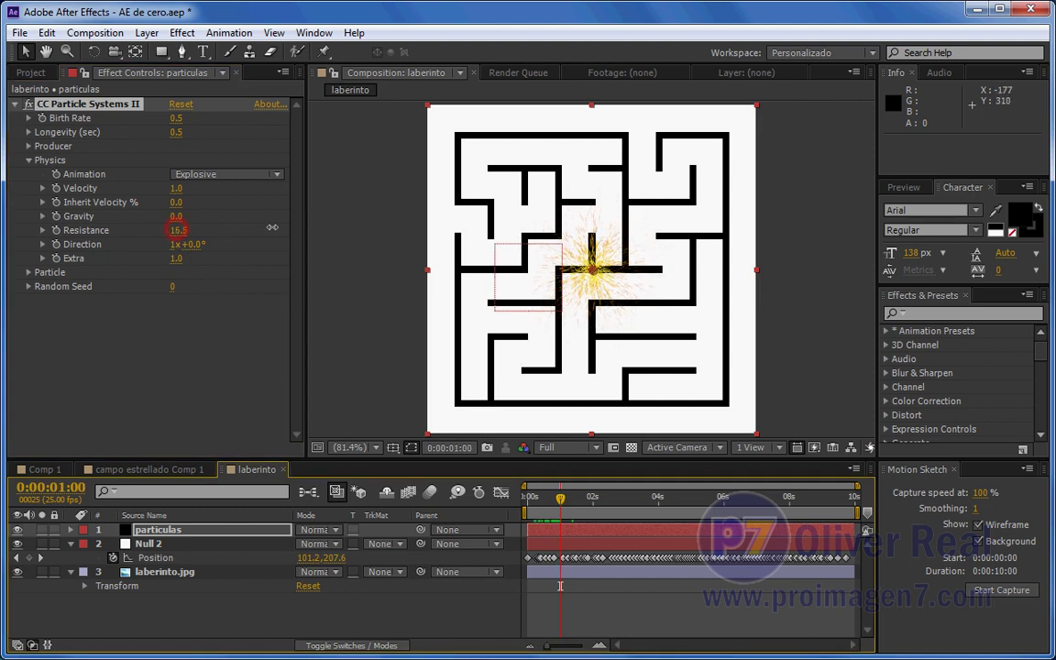
mouse_move(529, 500)
mouse_down()
mouse_move(537, 507)
mouse_move(592, 486)
mouse_move(574, 486)
mouse_up()
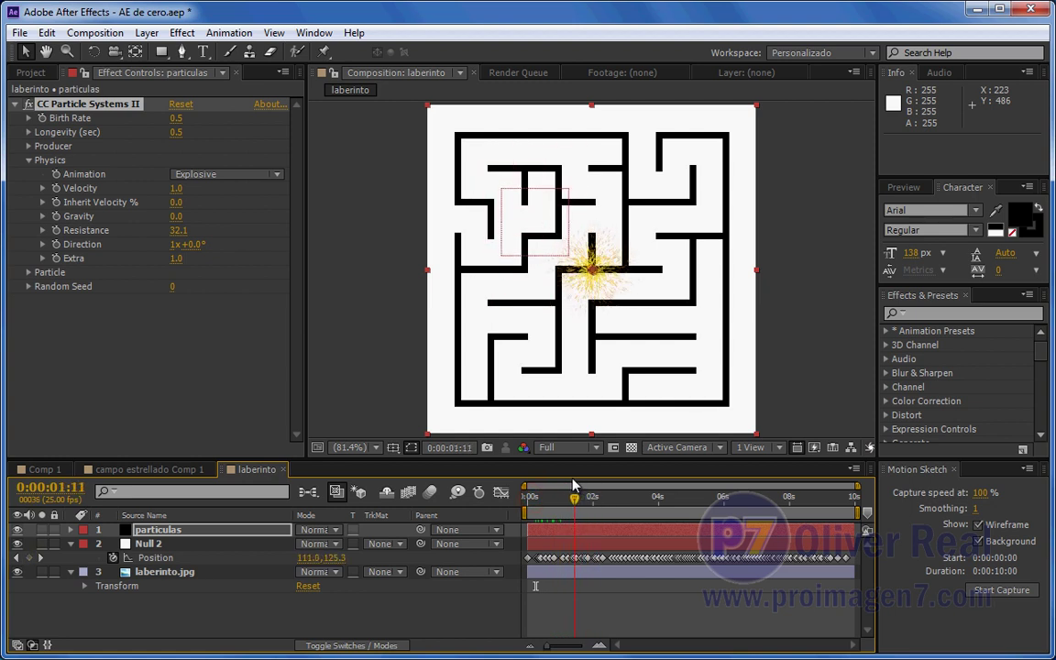
click(153, 560)
drag(545, 504, 528, 504)
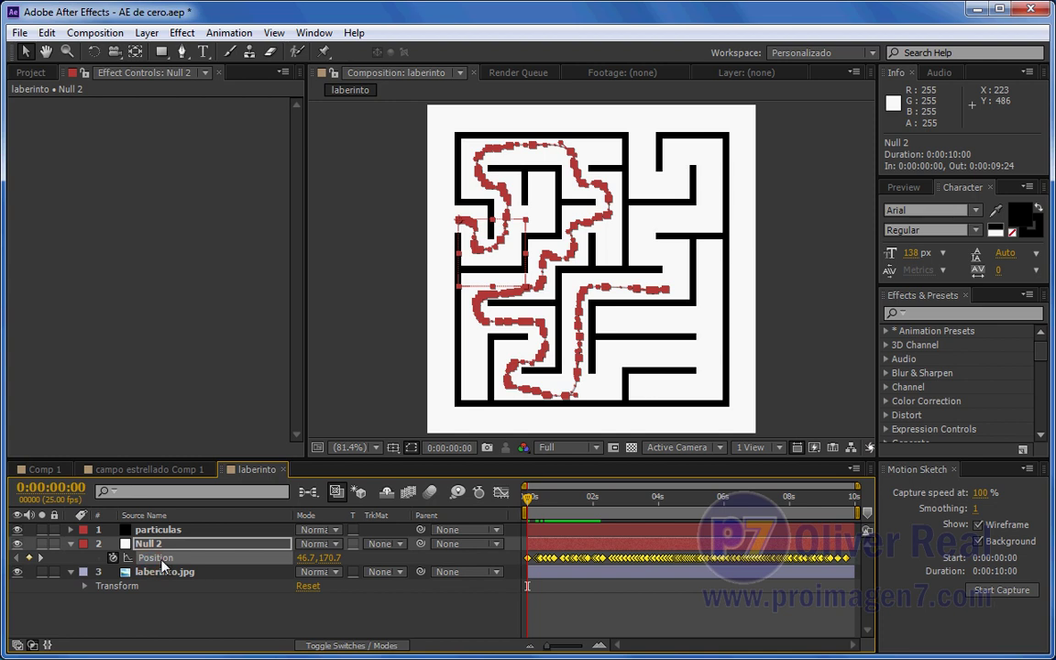
- Copy Null 2's Position keyframes, select particulas, and expand its Producer settings
key(ctrl+c)
click(158, 531)
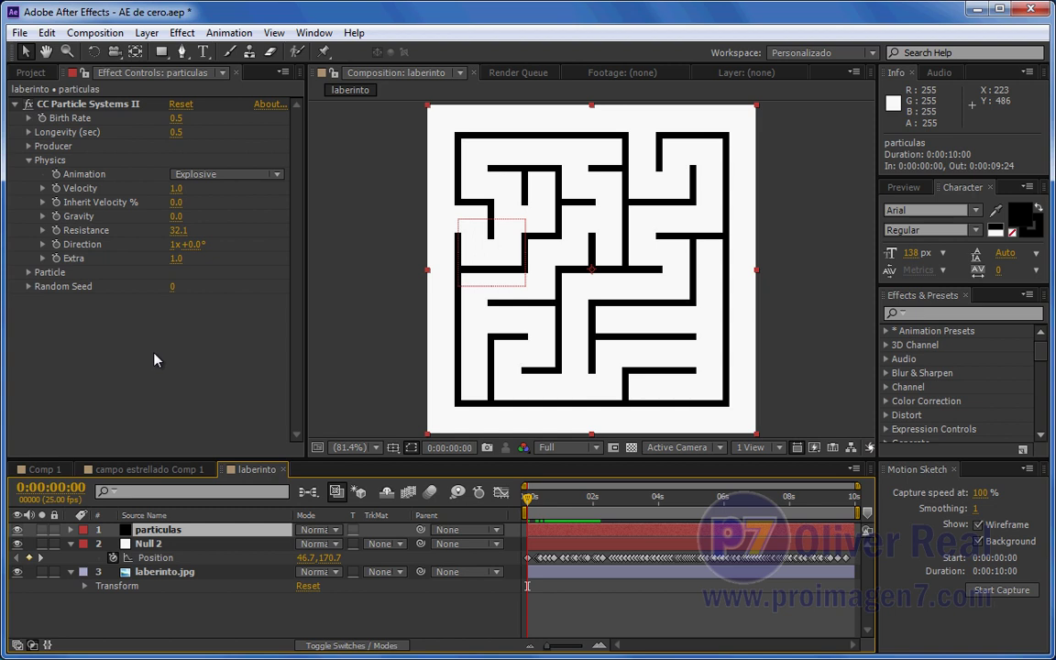
click(28, 147)
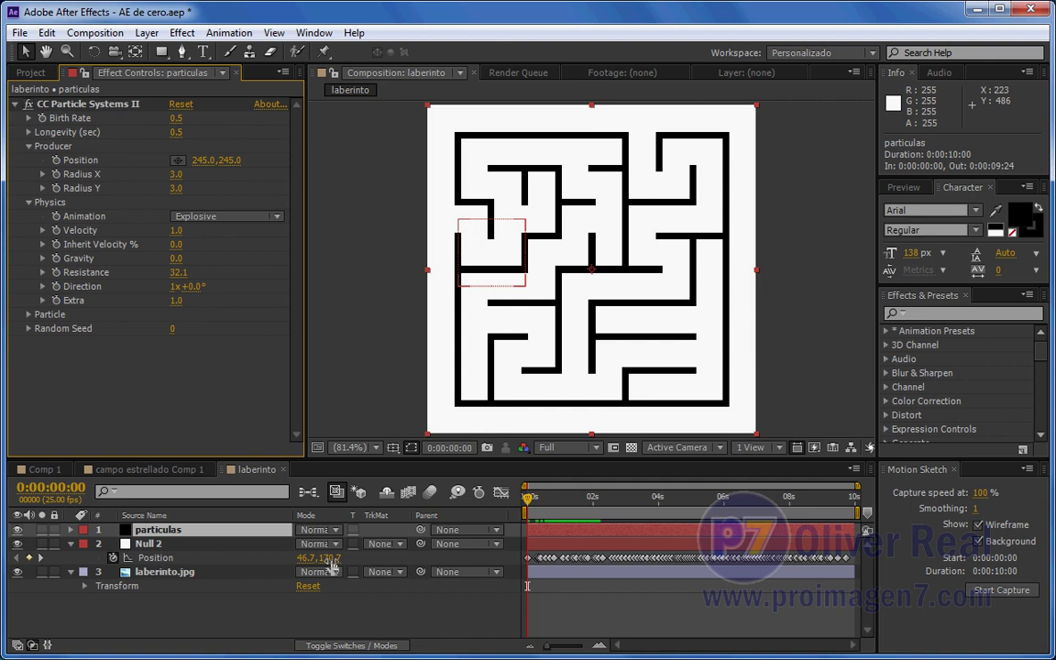
- Paste Null 2's Position keyframes onto the emitter's Producer Position and check the path
click(56, 161)
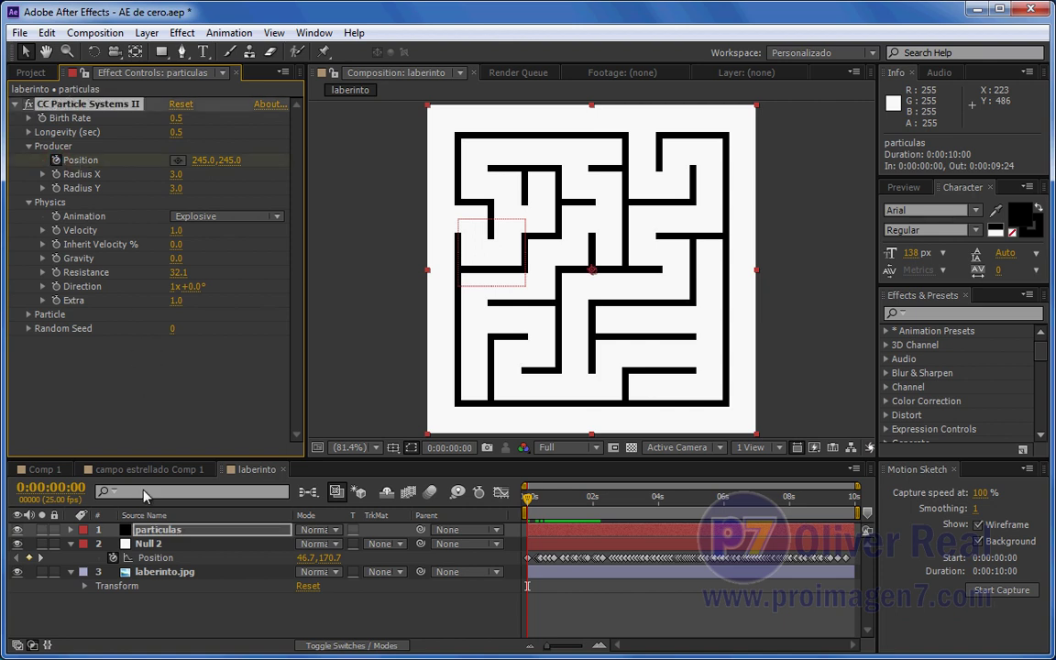
click(154, 531)
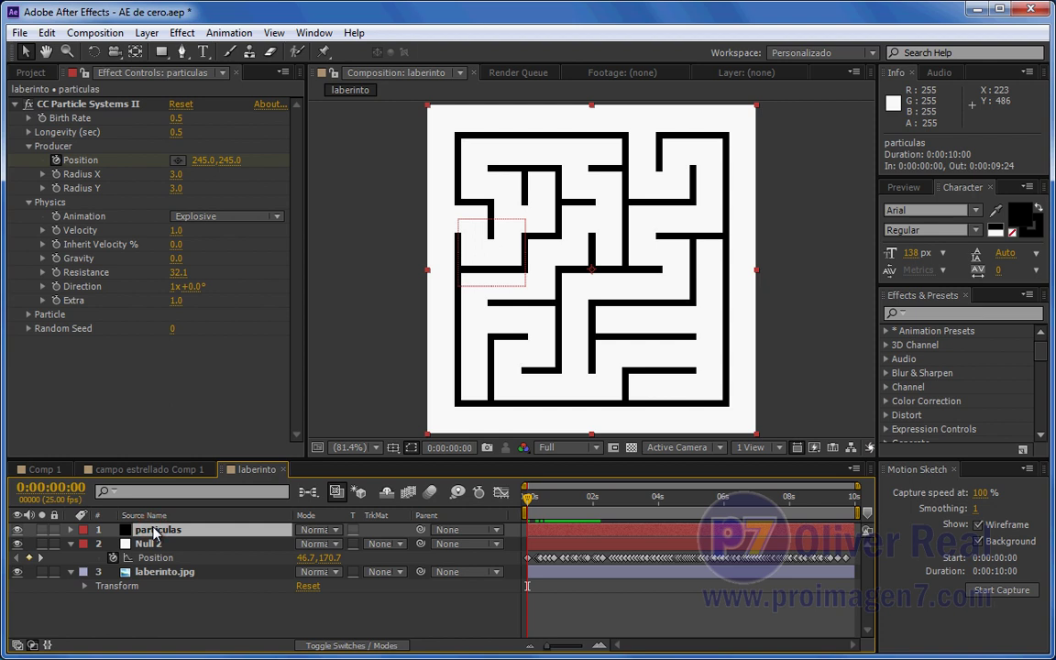
key(u)
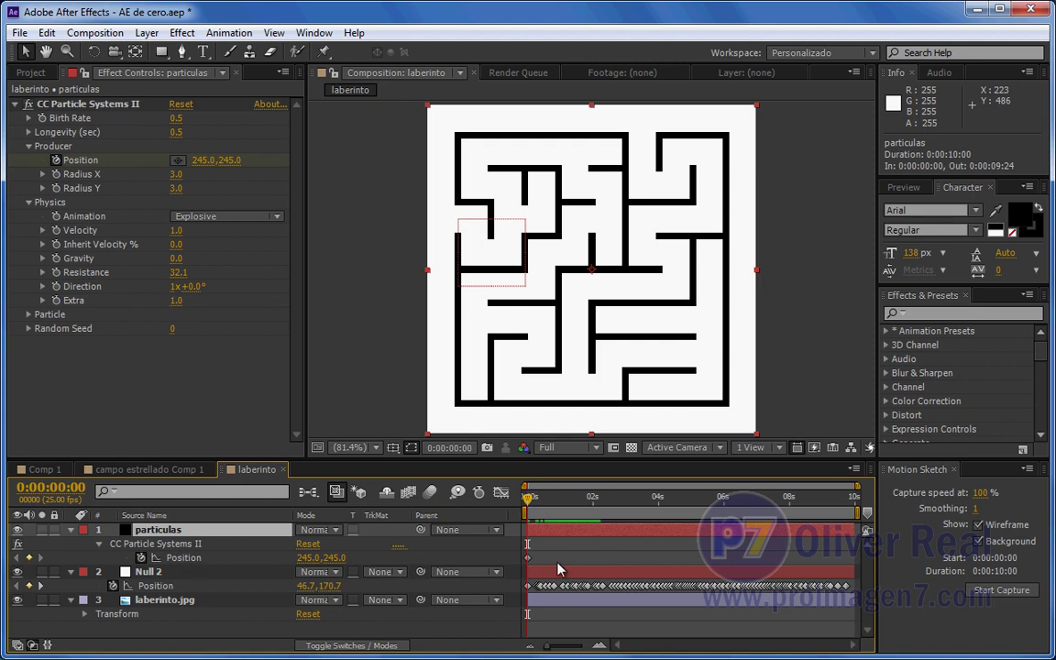
click(182, 561)
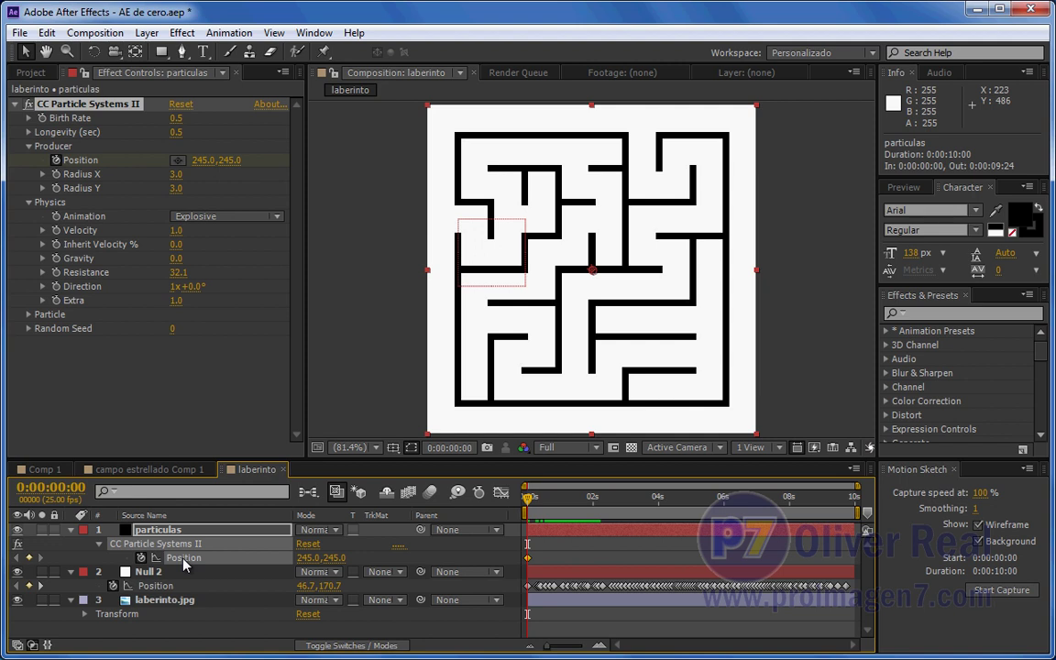
key(ctrl+v)
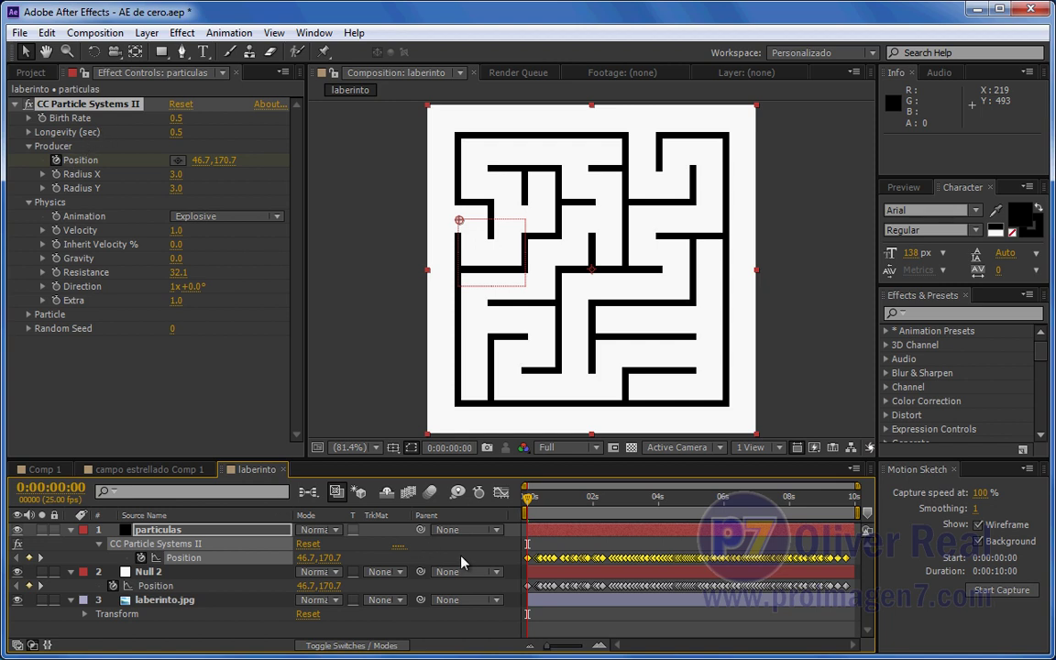
click(414, 393)
mouse_move(535, 506)
mouse_down()
mouse_move(657, 511)
mouse_move(848, 492)
mouse_move(523, 496)
mouse_move(566, 496)
mouse_up()
- Delete the Null 2 layer and scrub ahead to watch the emitter travel the maze
click(165, 598)
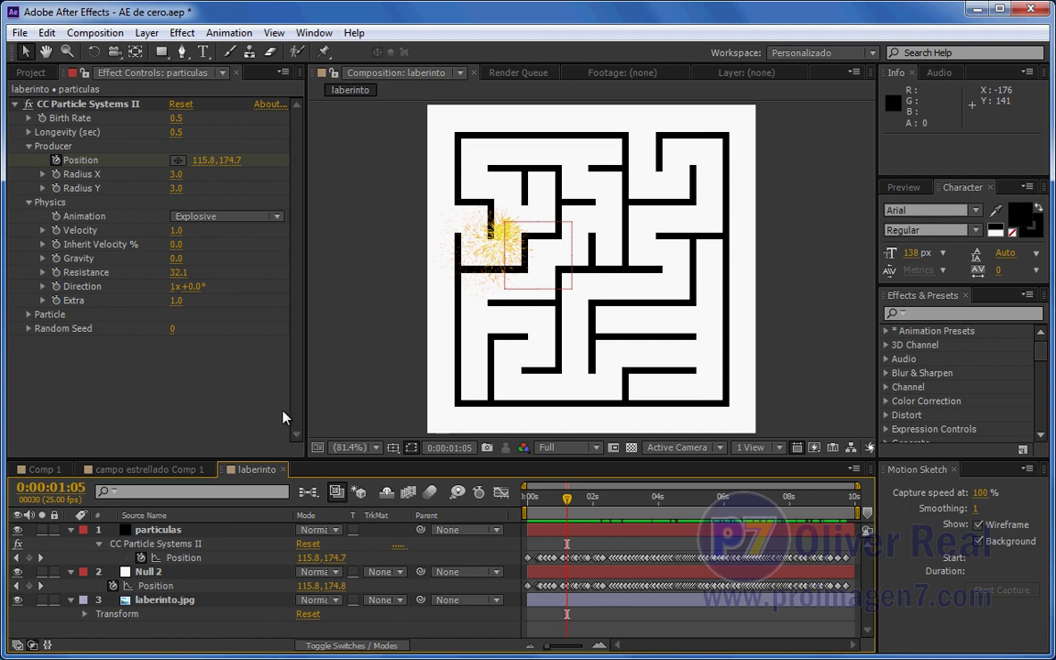
click(158, 574)
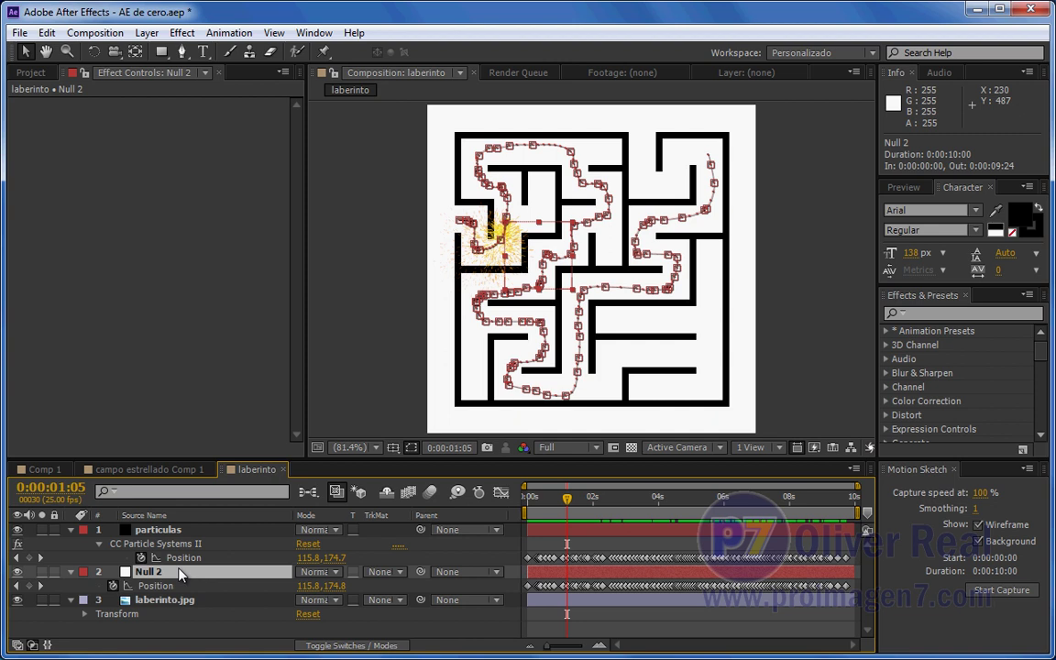
key(Delete)
drag(575, 499, 636, 499)
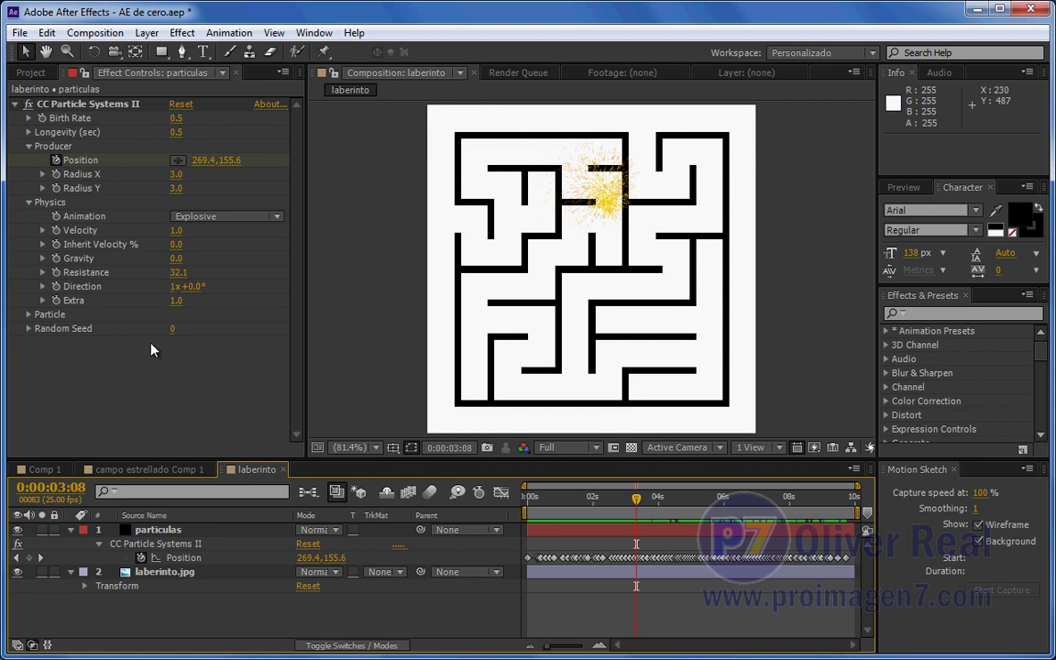
click(28, 314)
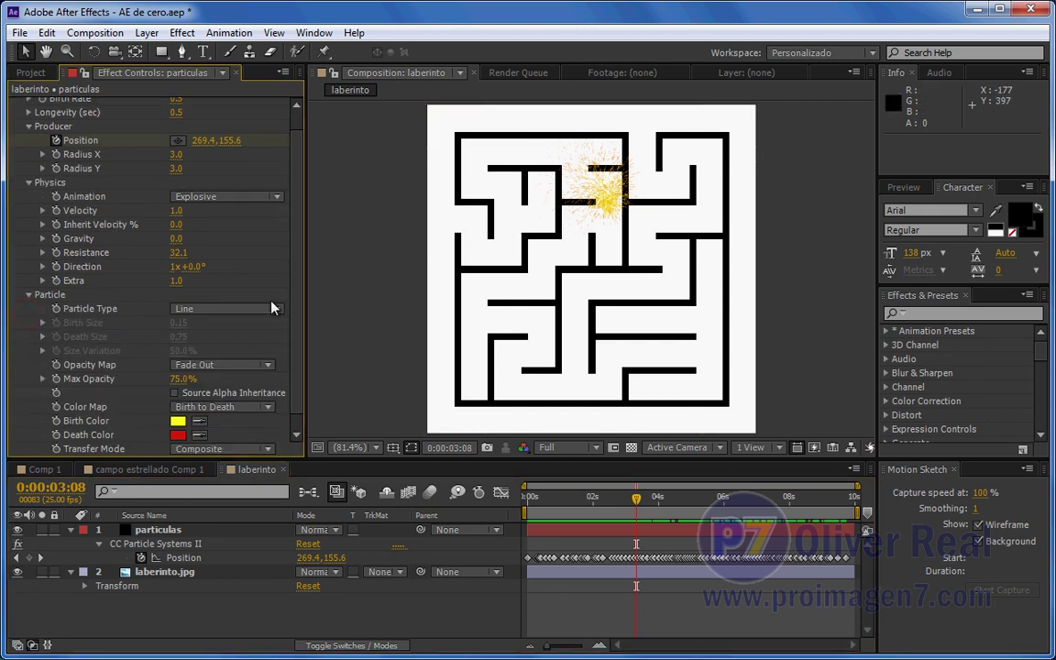
- Change the particle Birth Color from yellow to blue (204EFA)
click(178, 423)
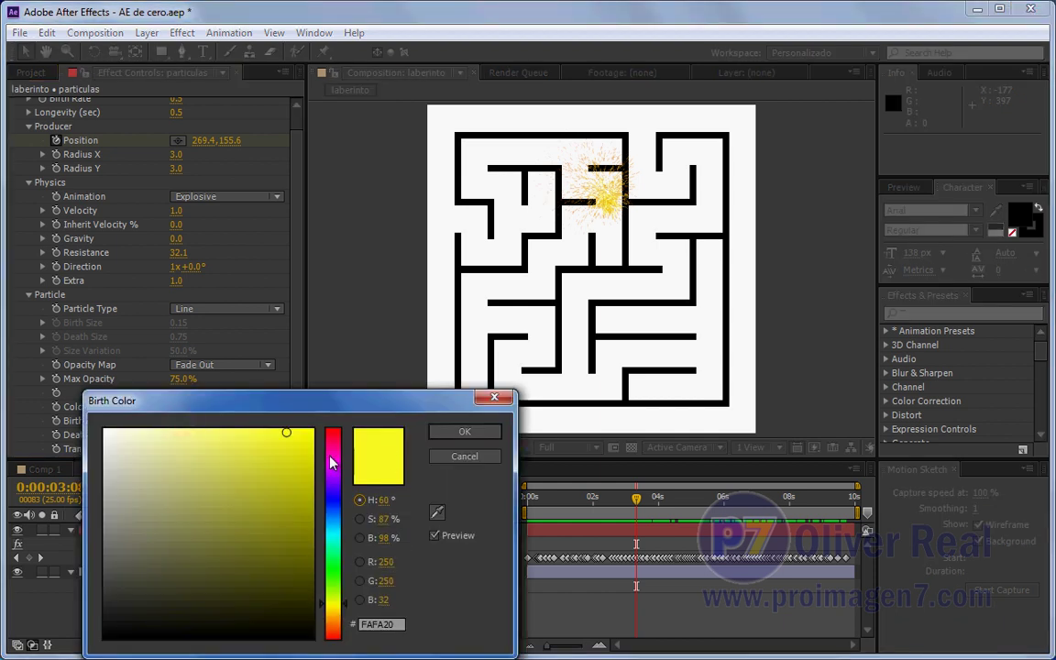
click(334, 512)
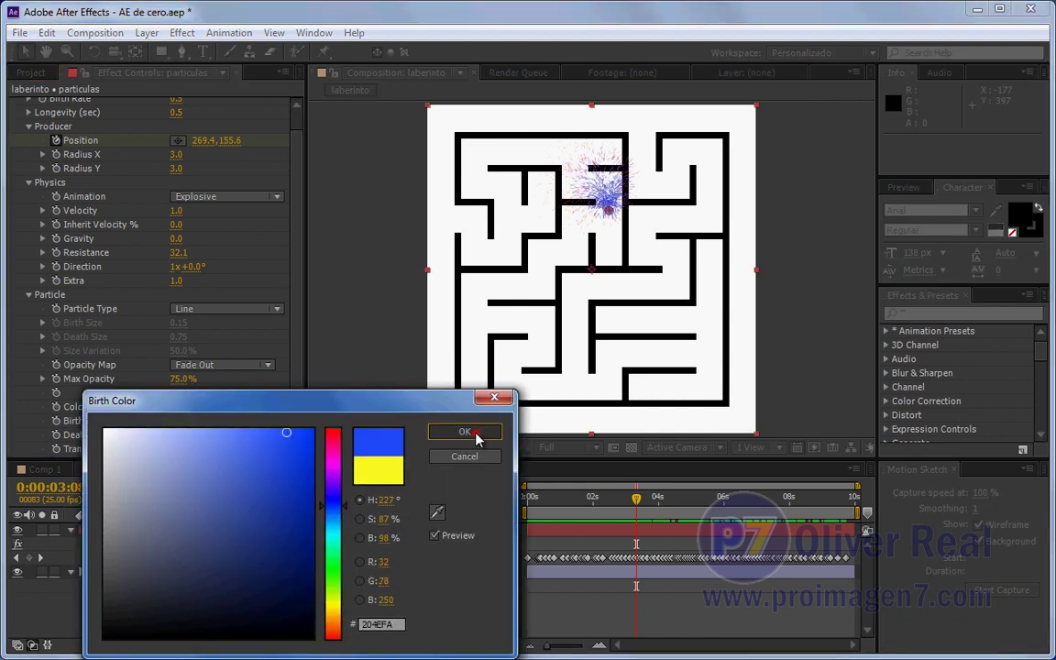
click(467, 432)
drag(530, 496, 682, 505)
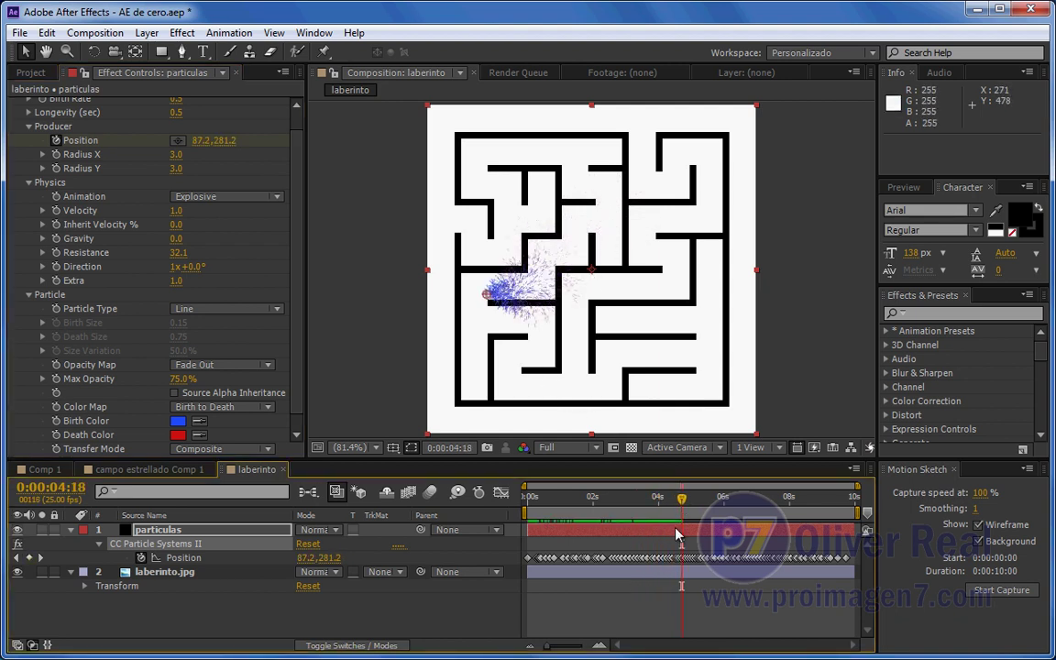
- Scrub through time to preview the blue burst, then select the emitter Position keyframes
mouse_move(683, 499)
mouse_down()
mouse_move(849, 492)
mouse_move(837, 498)
mouse_up()
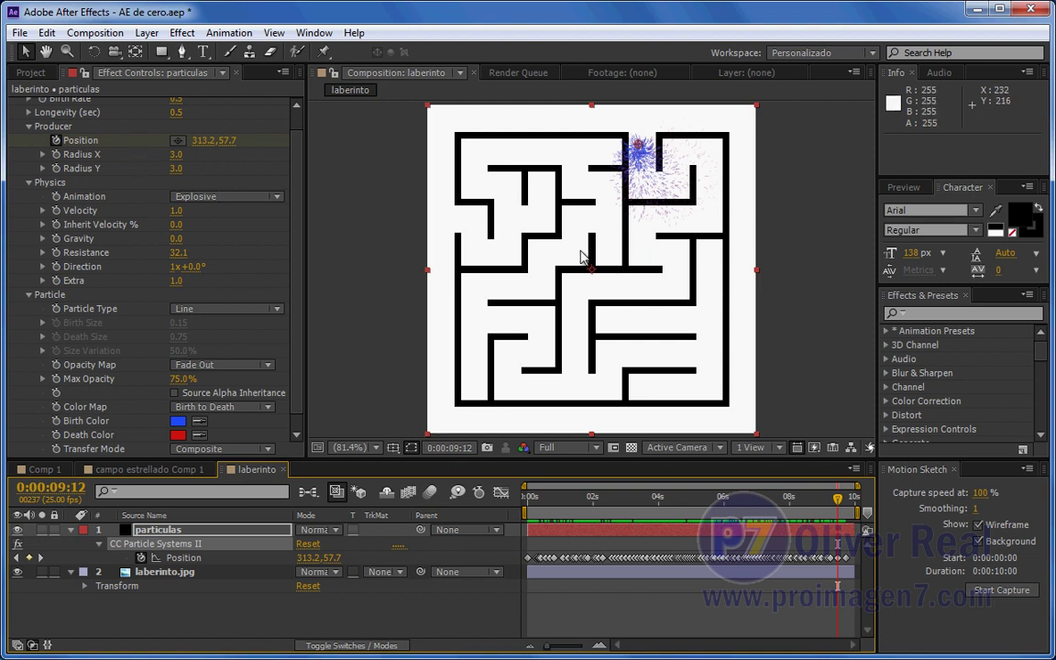
mouse_move(547, 510)
mouse_down()
mouse_move(775, 522)
mouse_move(608, 516)
mouse_up()
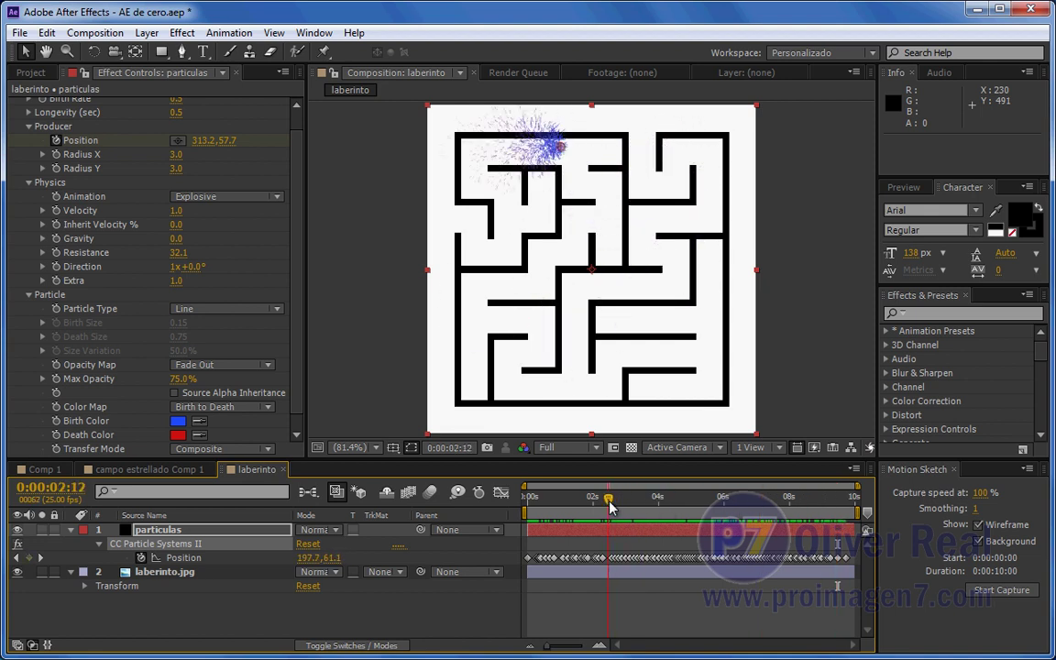
click(187, 559)
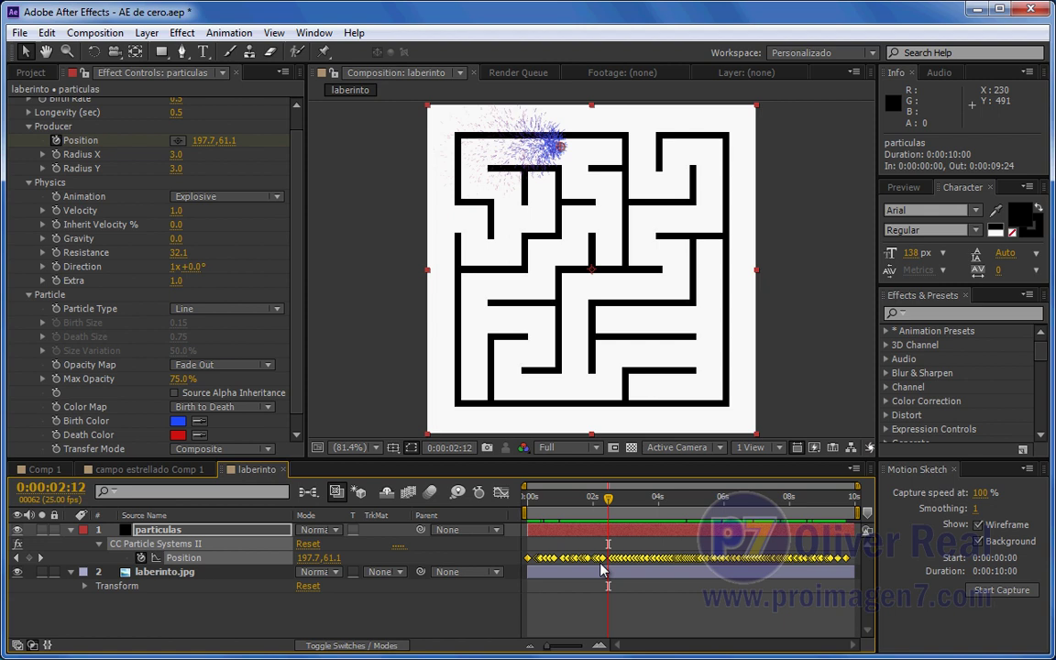
mouse_move(600, 564)
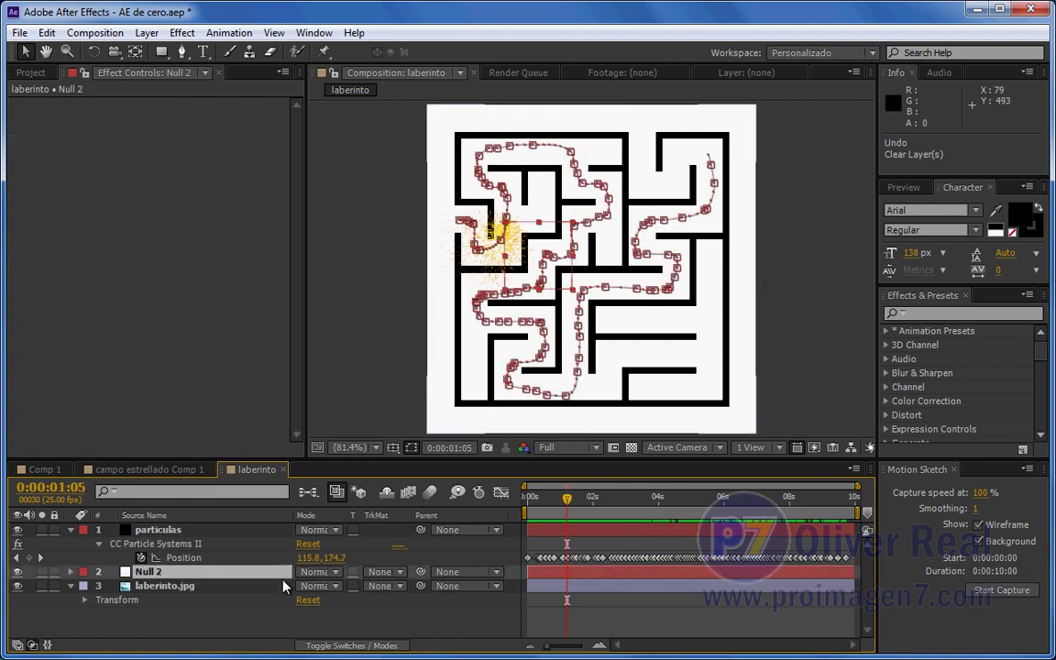
- Select Null 2, show only its Position keyframes with P, and hide the particulas layer
click(69, 519)
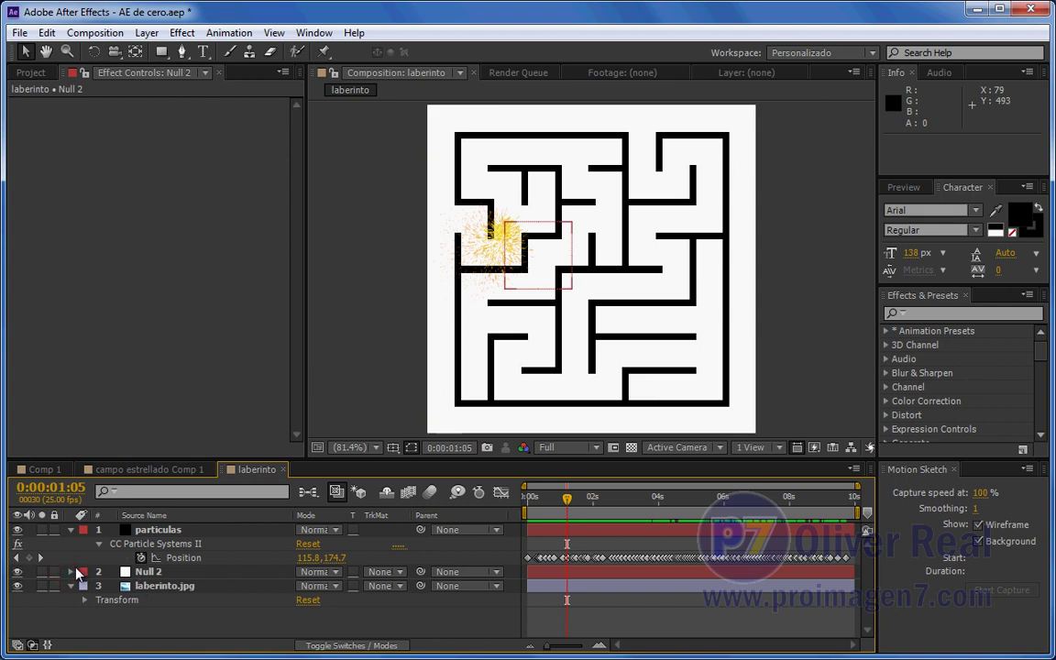
click(73, 571)
click(148, 572)
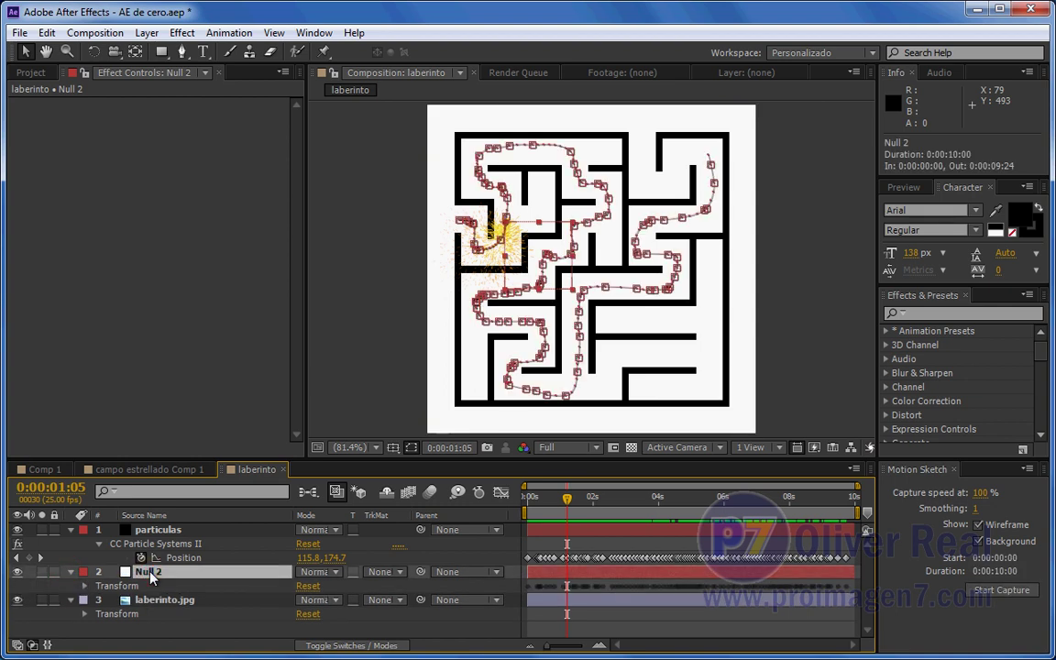
key(p)
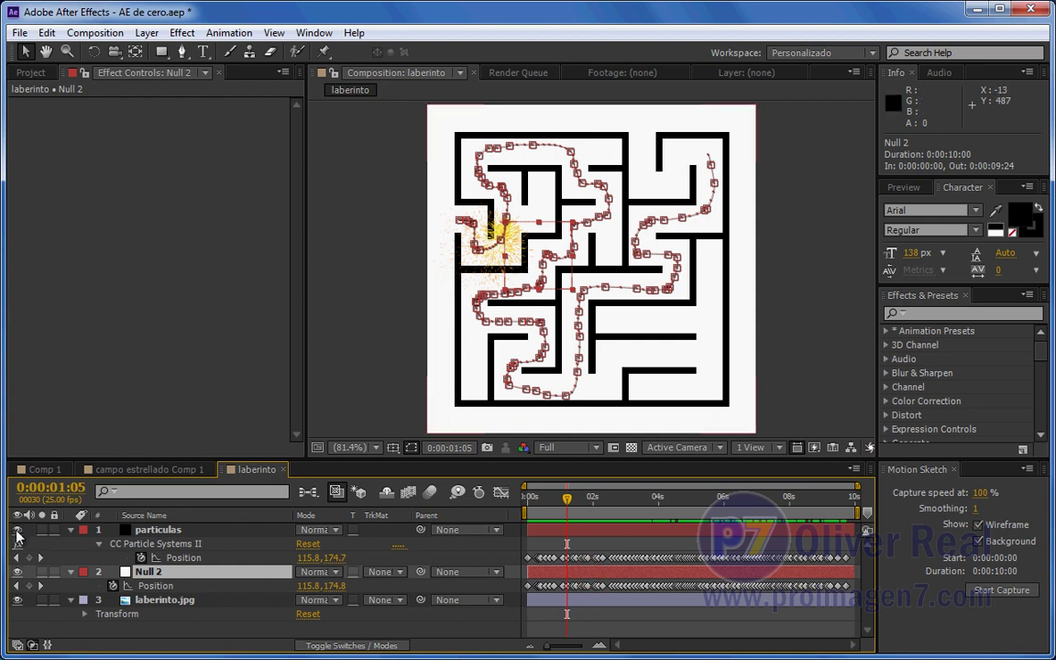
click(16, 530)
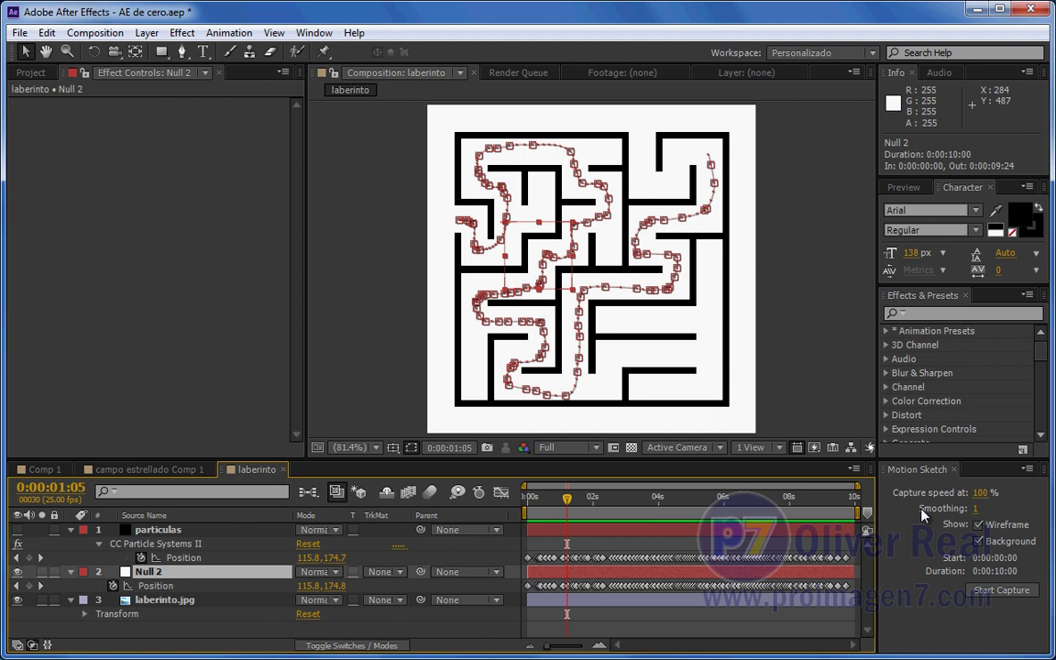
- Smooth Null 2's Position with the Smoother on Spatial Path, Tolerance 3, applied twice
click(305, 35)
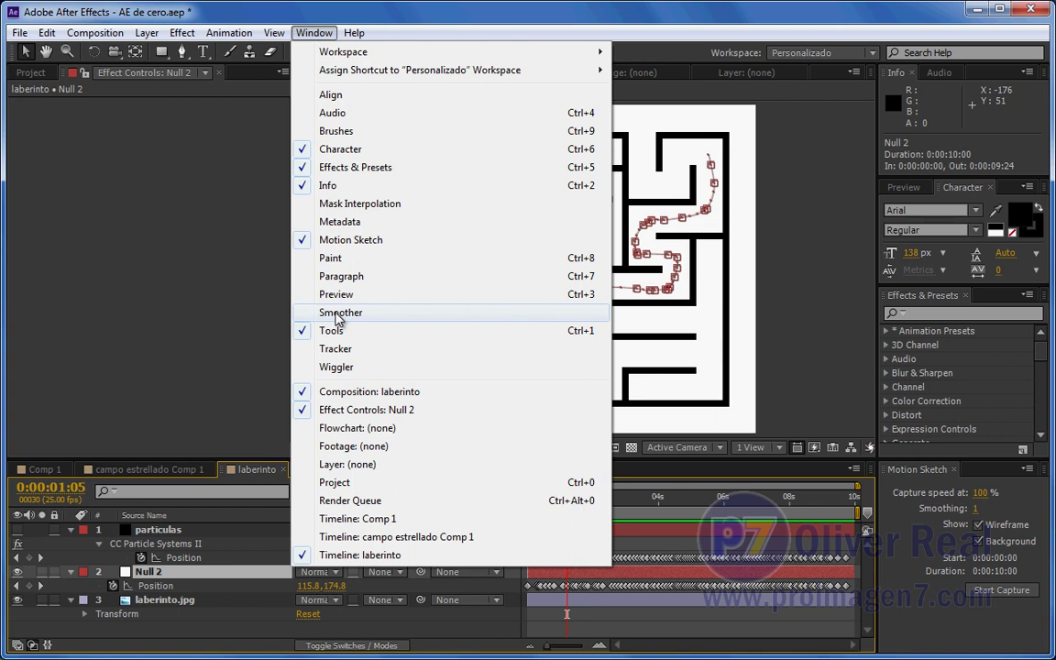
click(338, 313)
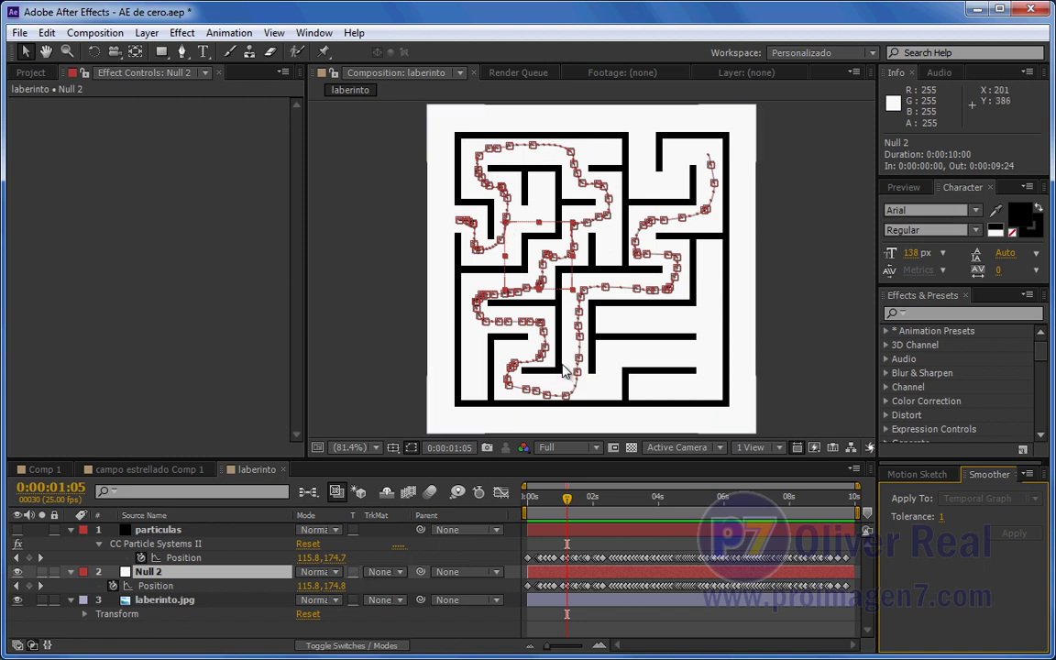
click(154, 586)
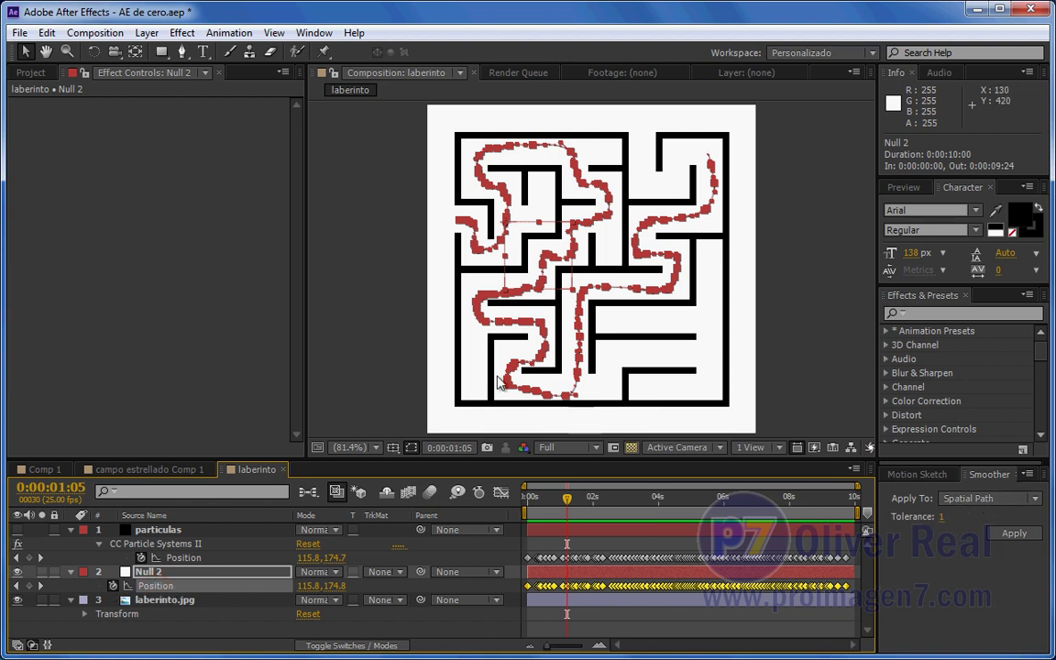
click(1027, 503)
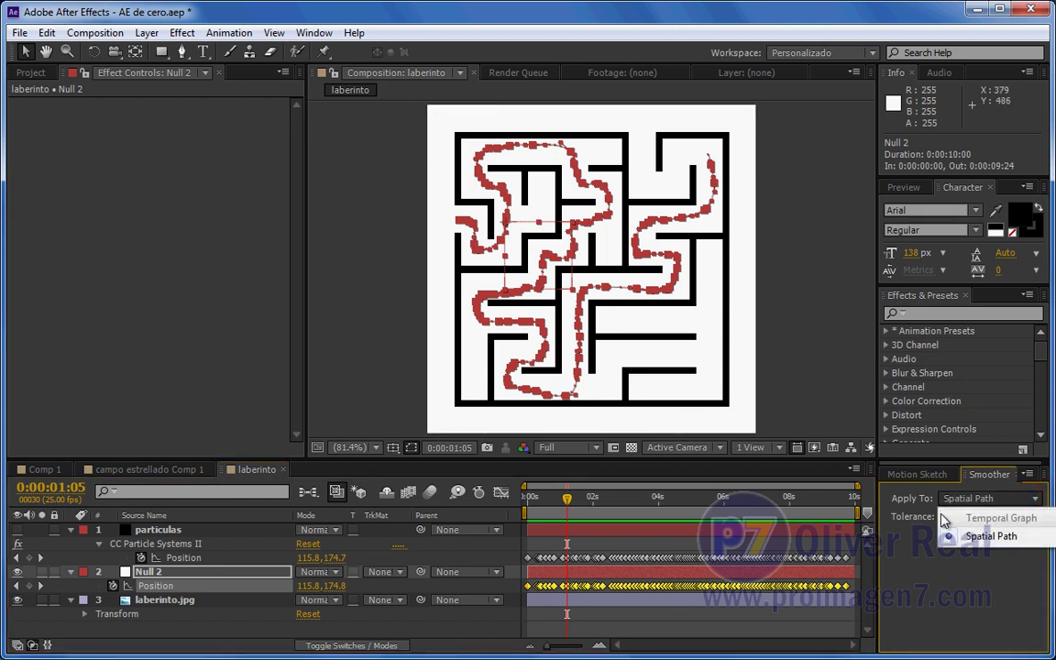
click(988, 537)
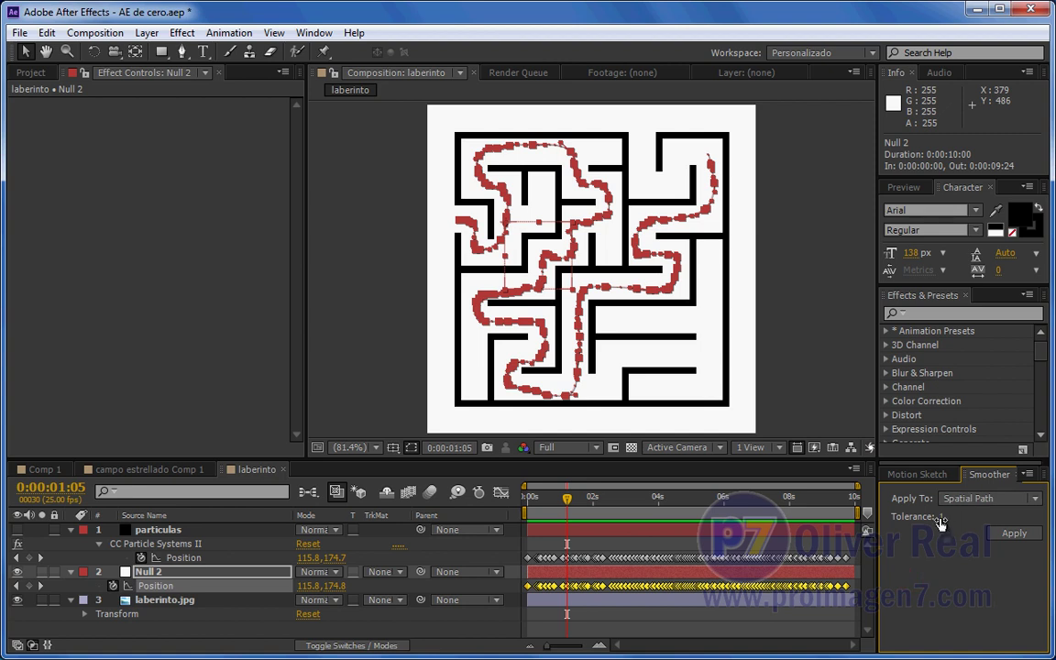
click(942, 516)
text(3)
click(1008, 534)
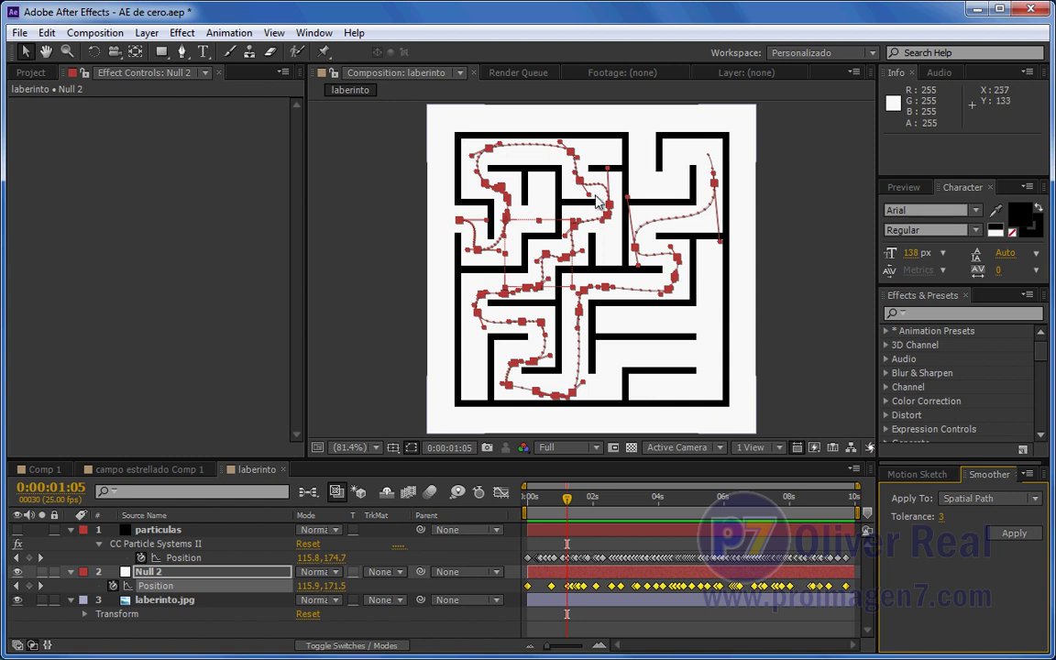
click(1009, 536)
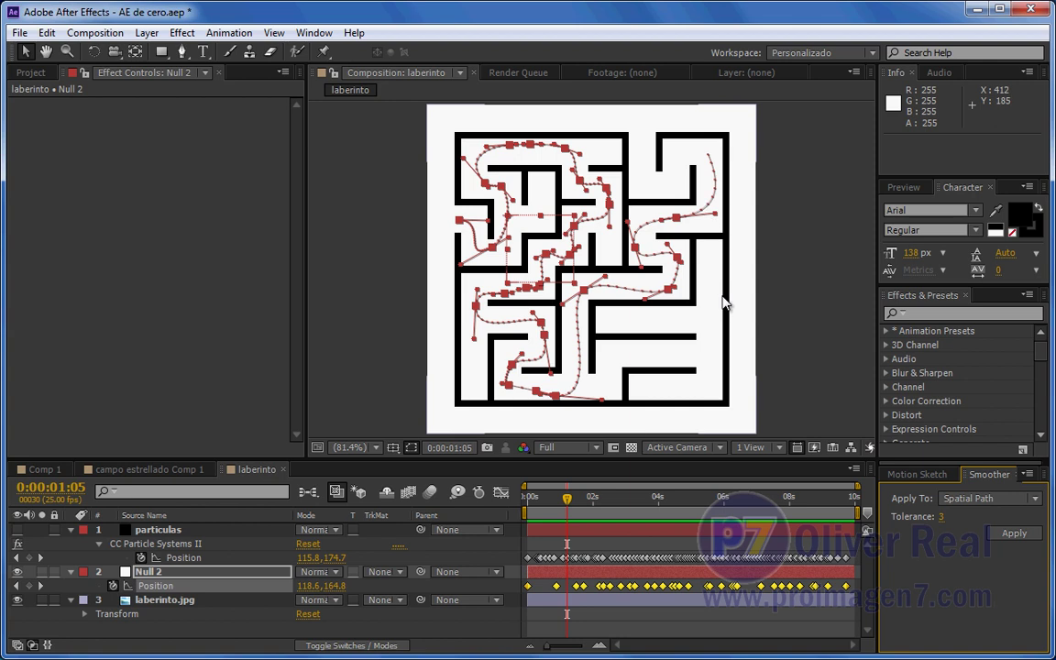
- Copy Null 2's 32 Position keyframes and clear the emitter Position's old keyframes
click(182, 587)
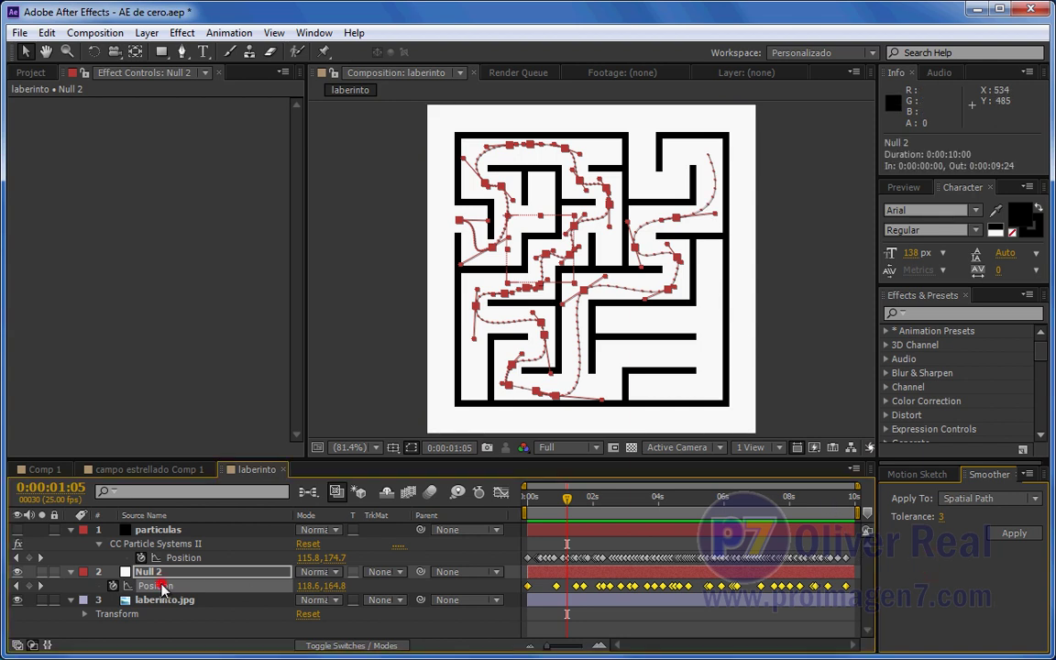
key(ctrl+c)
click(177, 557)
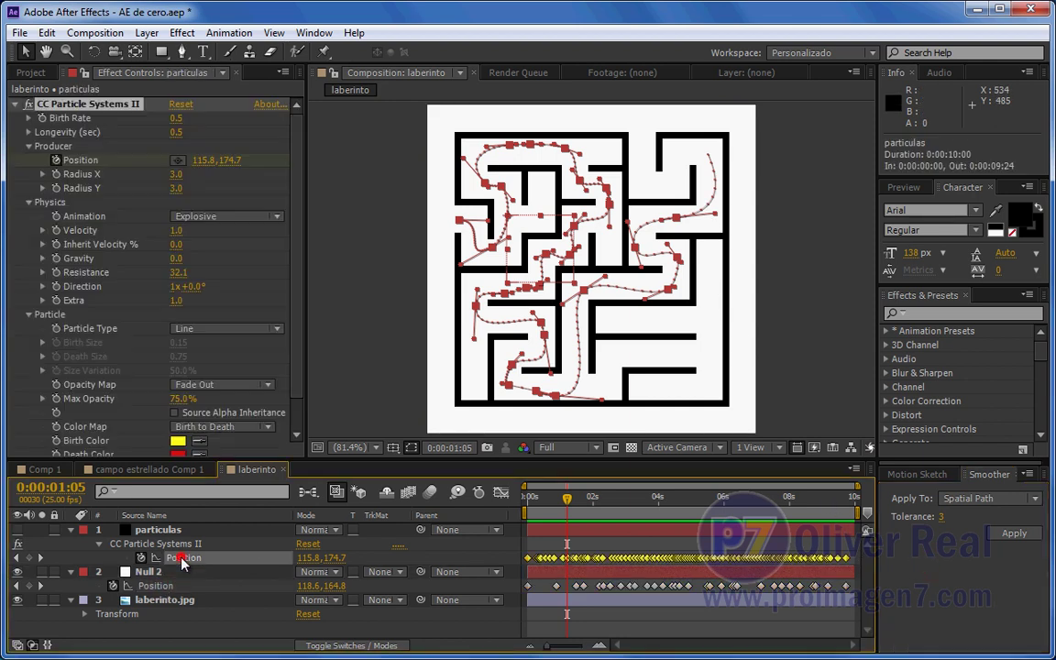
click(142, 558)
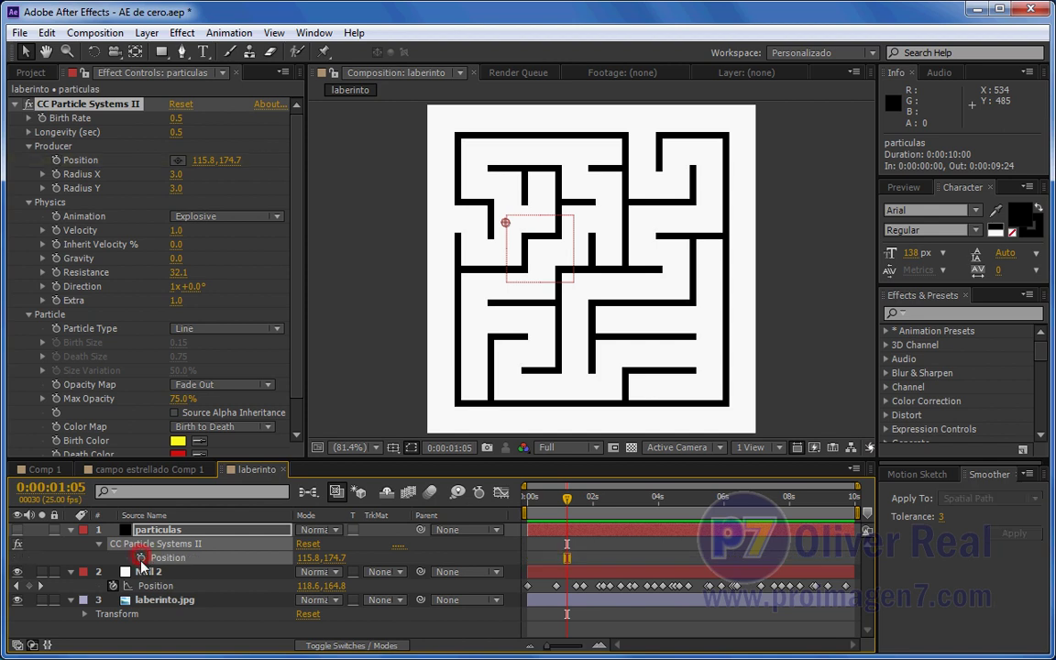
click(141, 558)
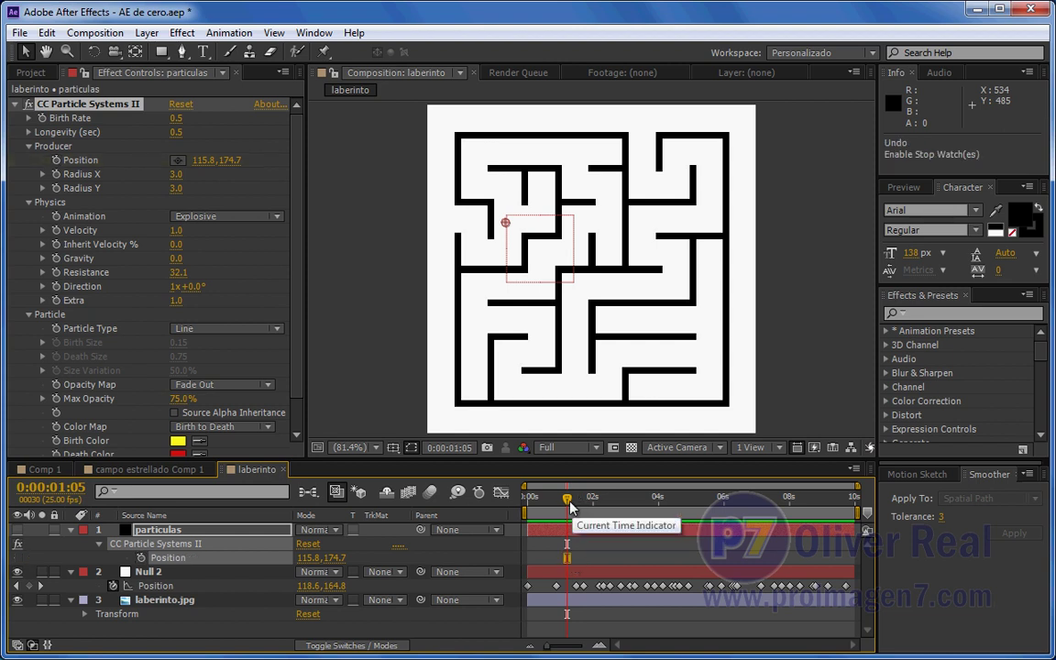
- Paste the keyframes onto the emitter Position at 0:00, hide Null 2, and preview
drag(567, 498, 478, 510)
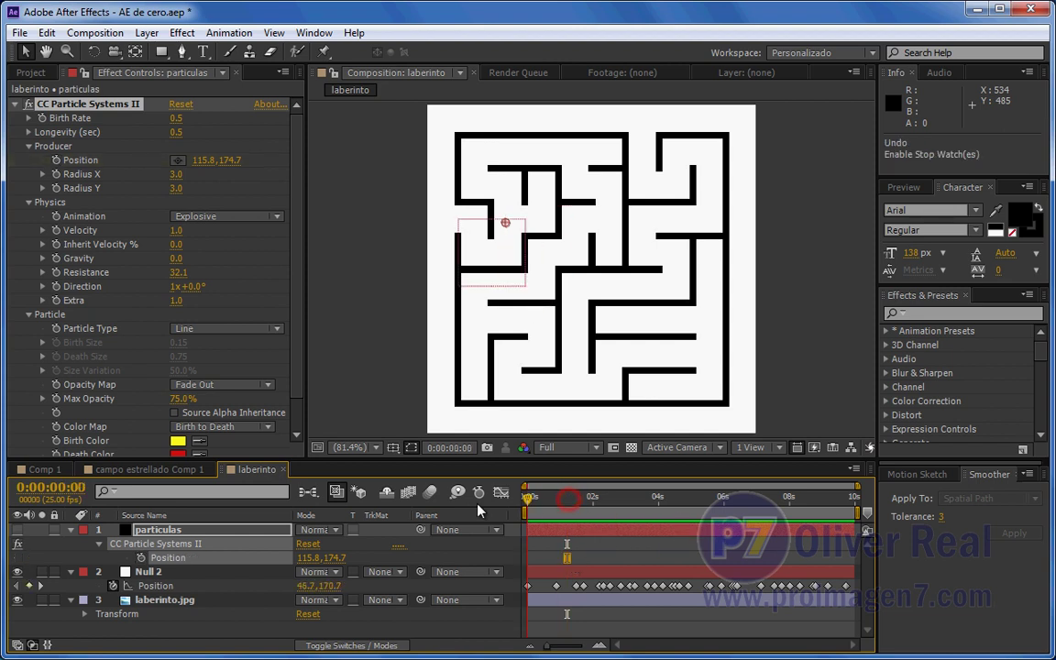
click(141, 557)
click(182, 559)
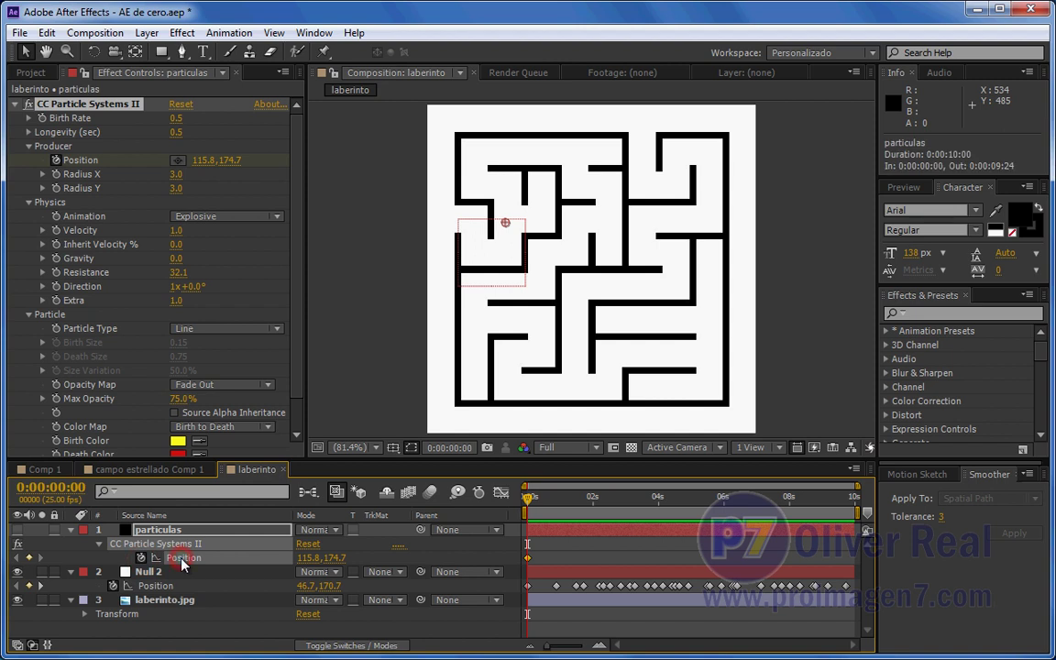
key(ctrl+v)
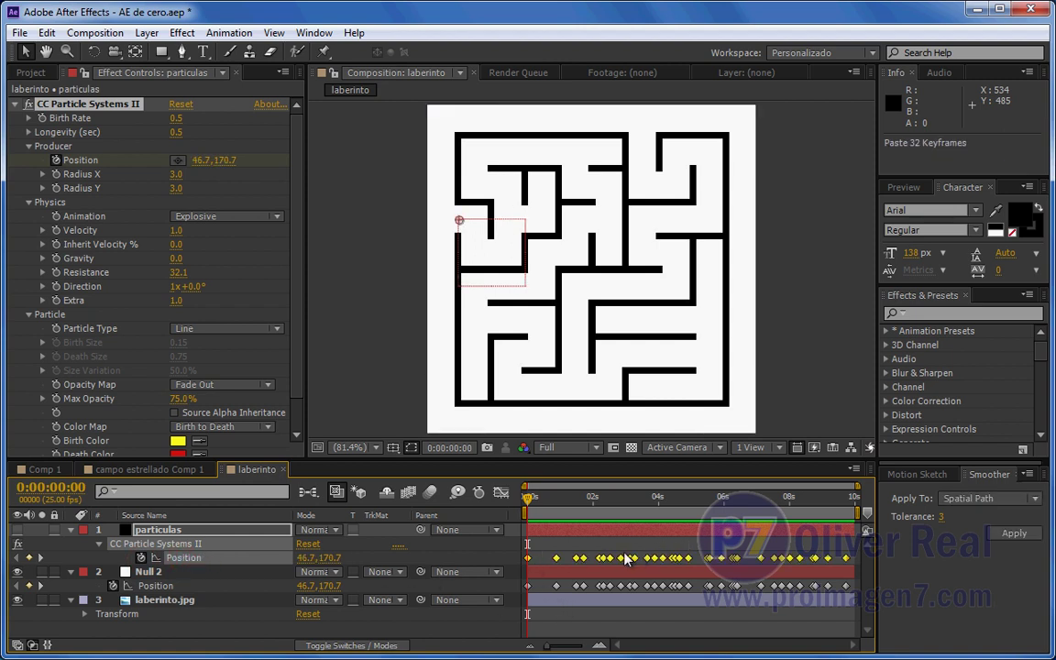
click(16, 571)
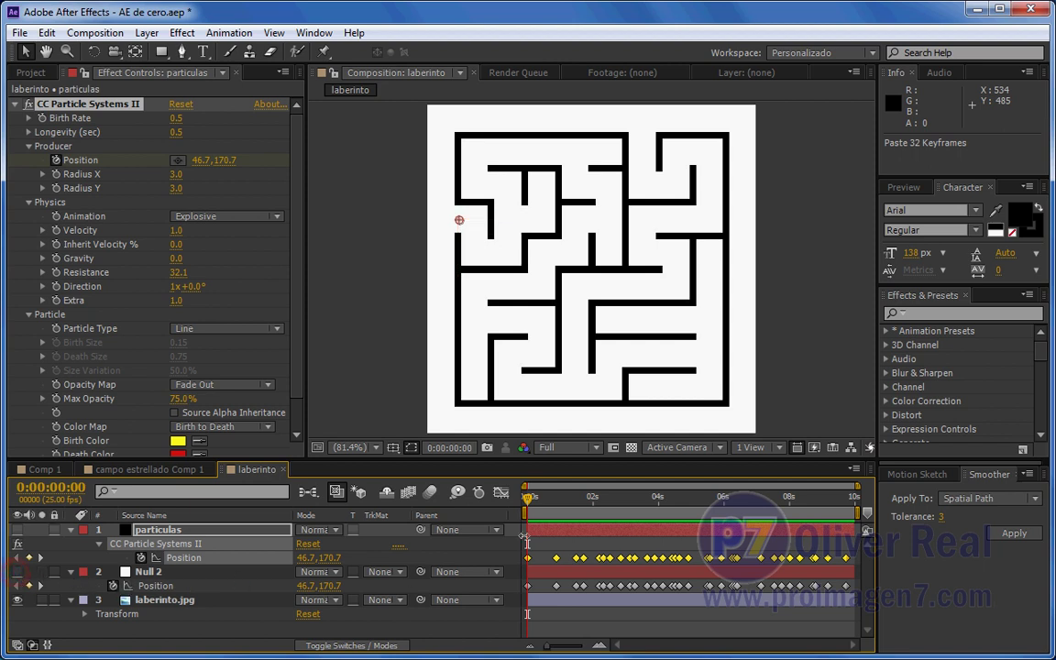
key(space)
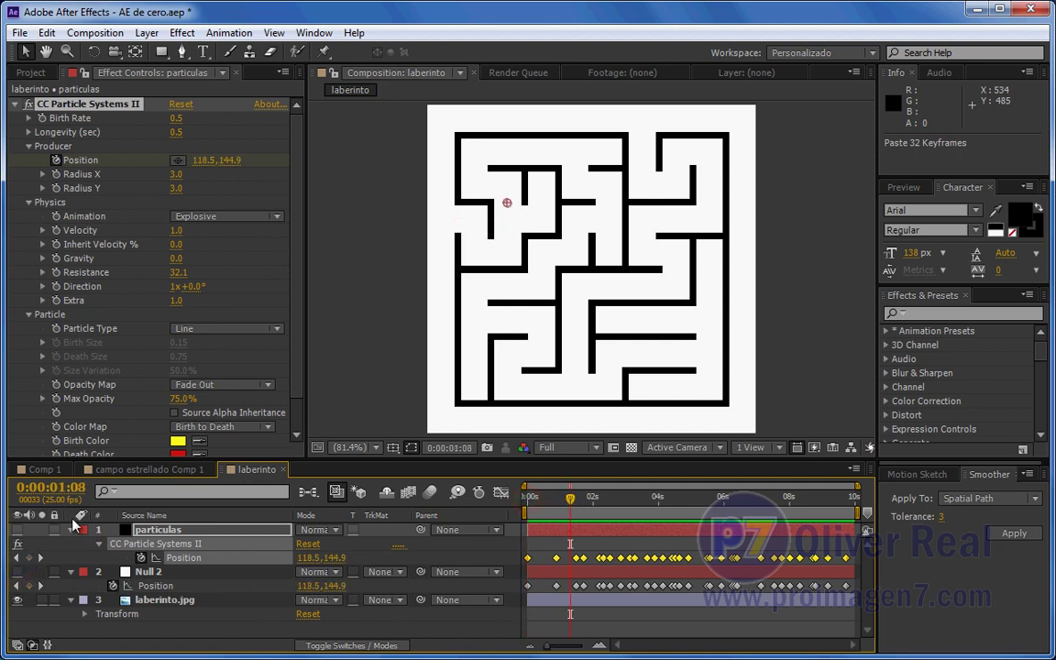
key(space)
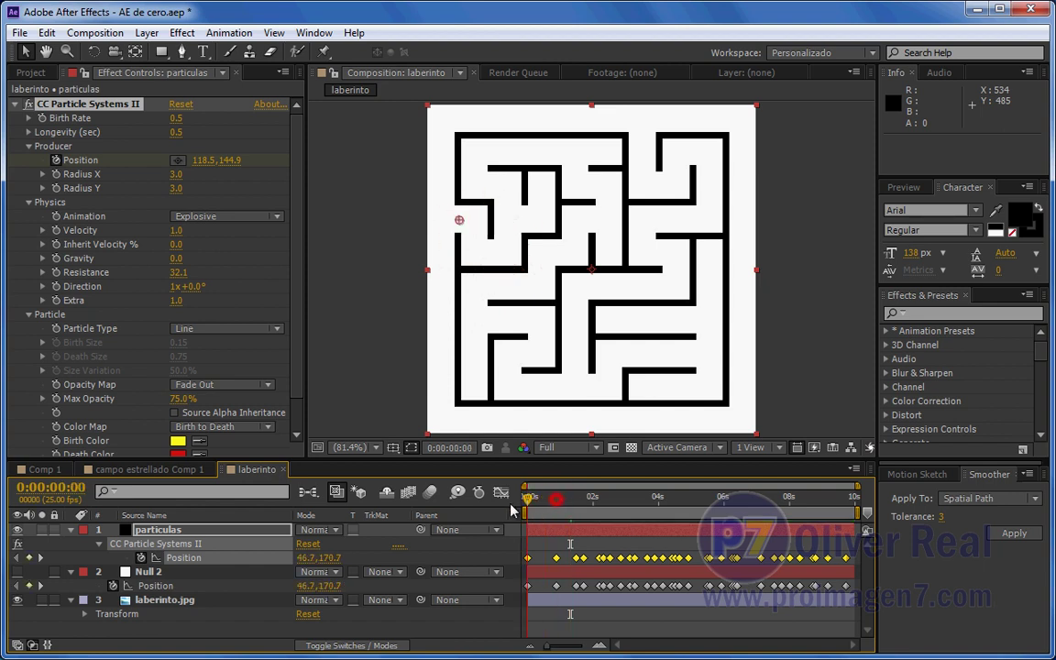
mouse_move(529, 500)
mouse_down()
mouse_move(680, 522)
mouse_move(778, 514)
mouse_up()
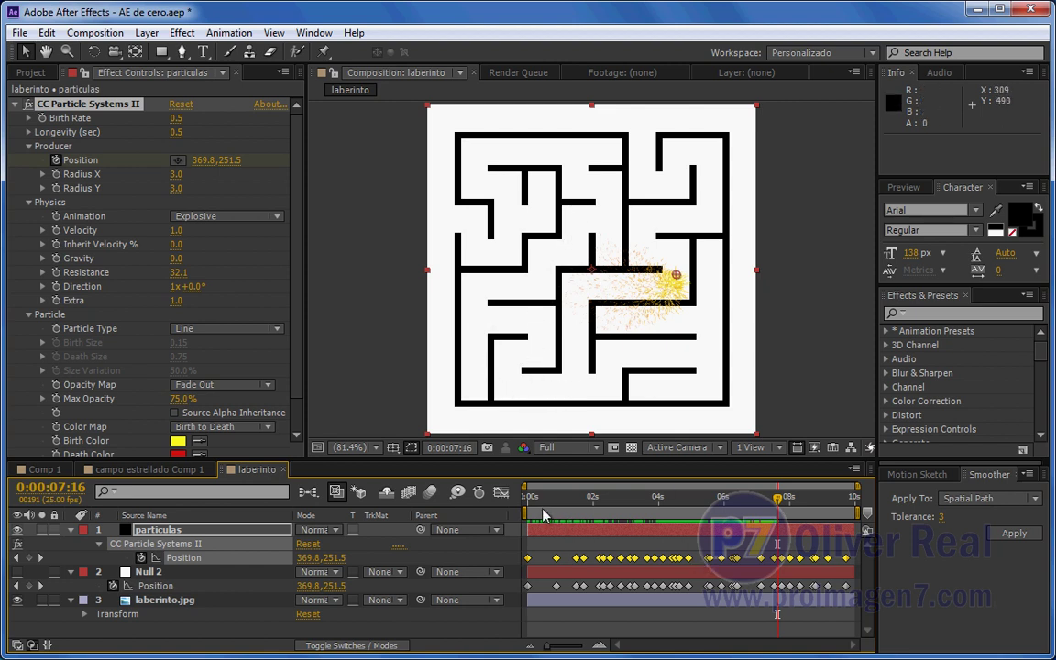
mouse_move(530, 497)
mouse_down()
mouse_move(635, 496)
mouse_move(766, 520)
mouse_up()
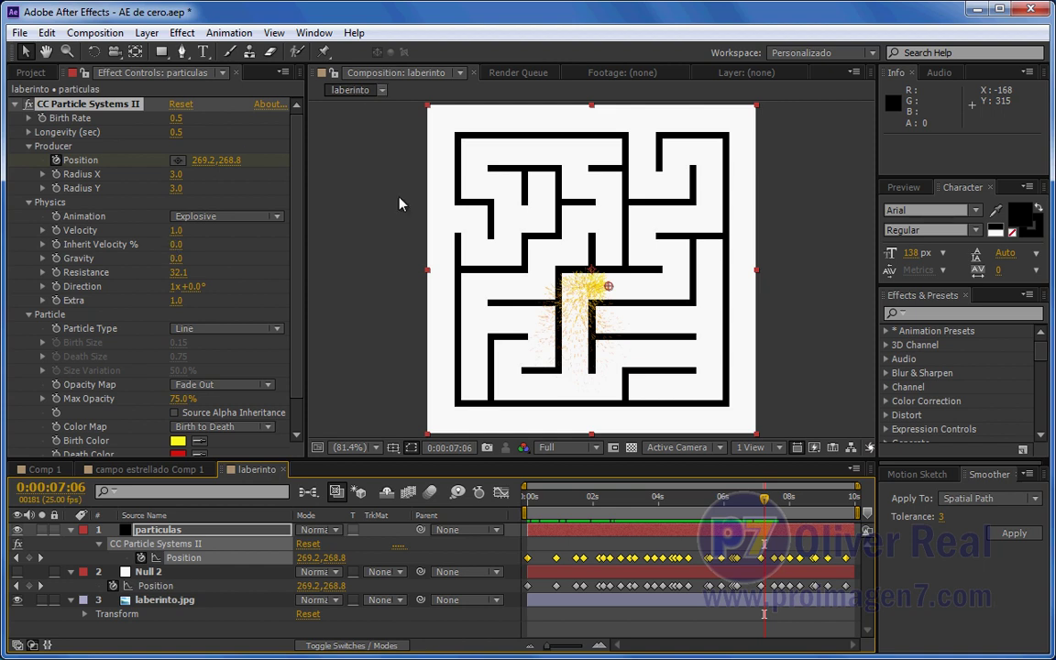
drag(528, 499, 857, 512)
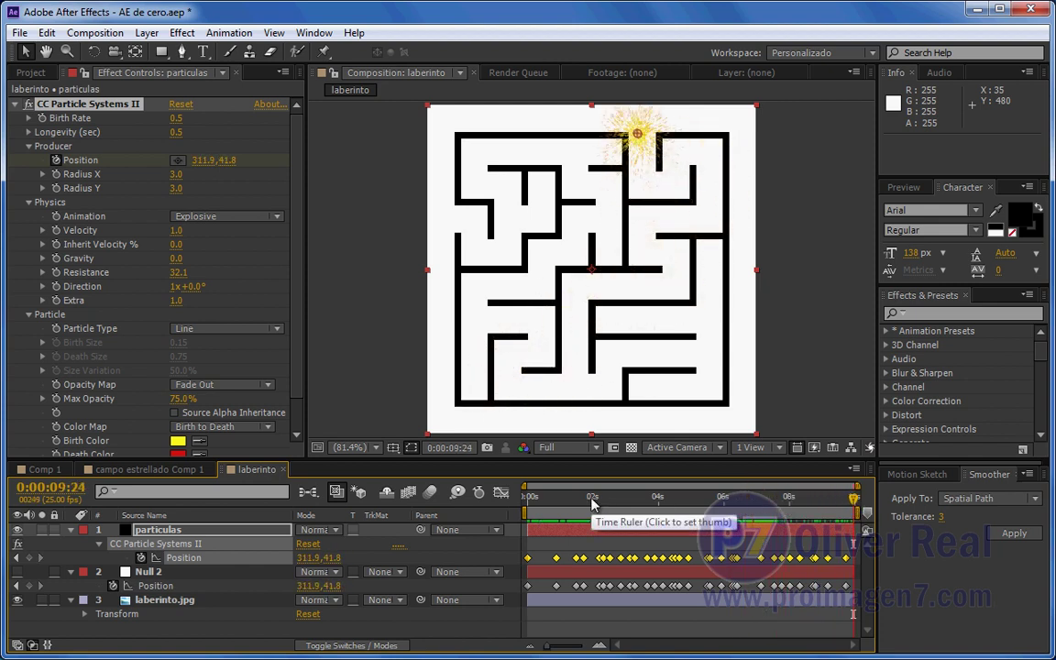
drag(672, 501, 718, 514)
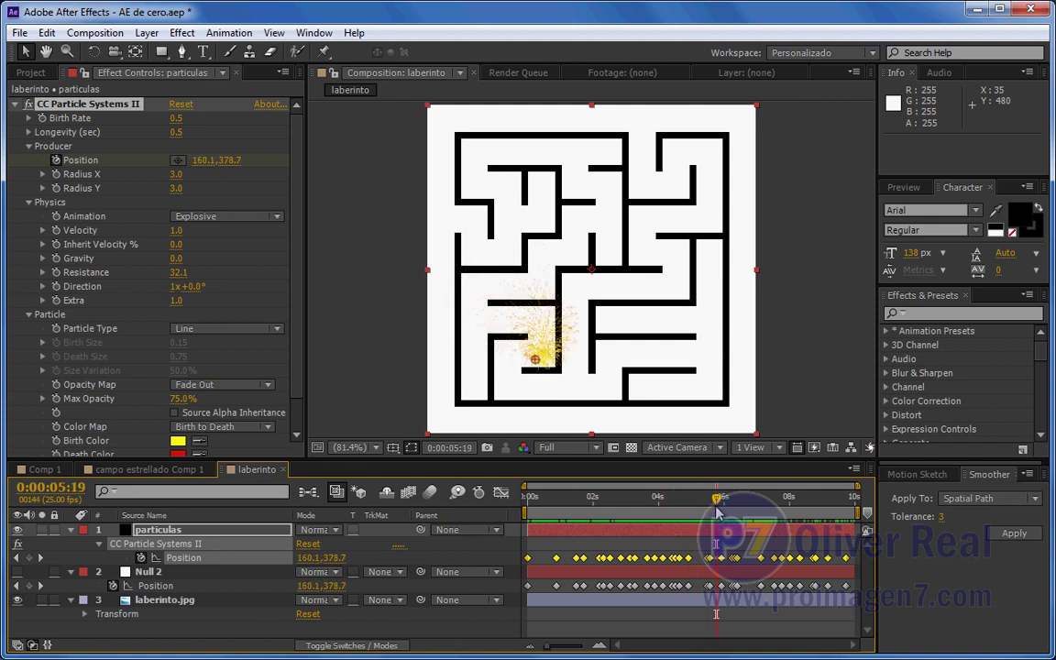